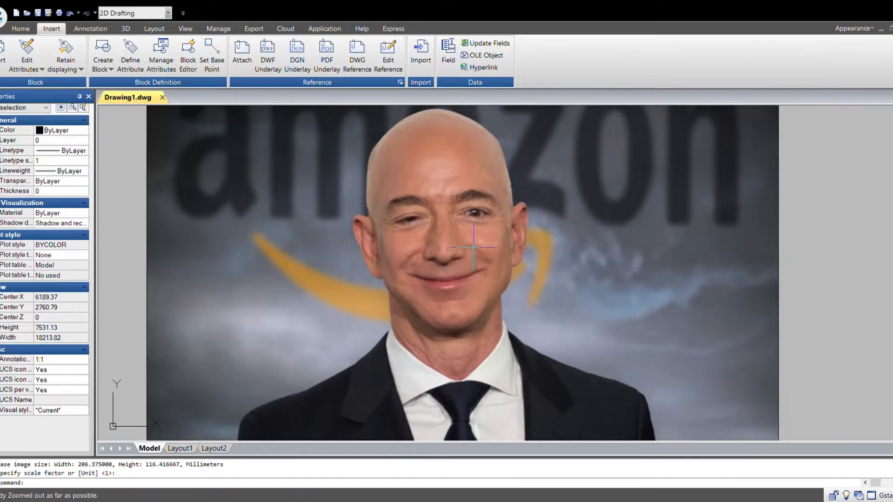
- Start a polyline tracing the outer edge of the jacket's left shoulder, placing points along the edge
middle_drag(673, 284, 568, 268)
middle_drag(416, 277, 506, 296)
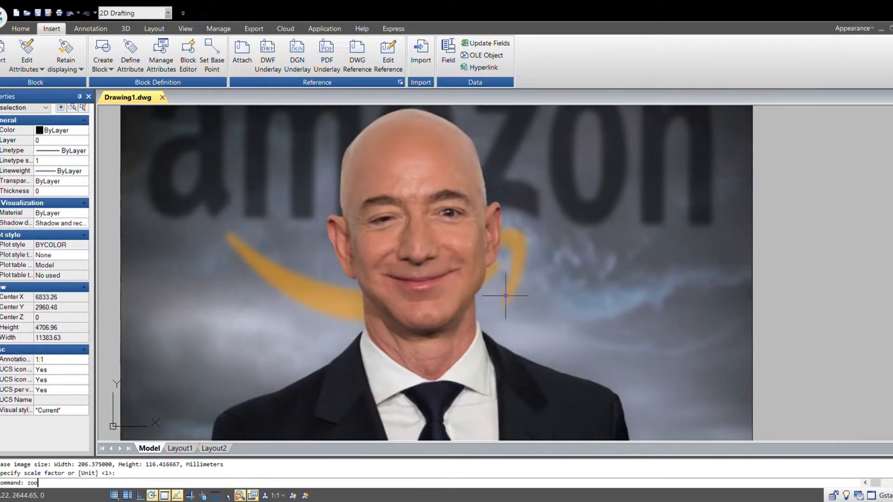
key(Return)
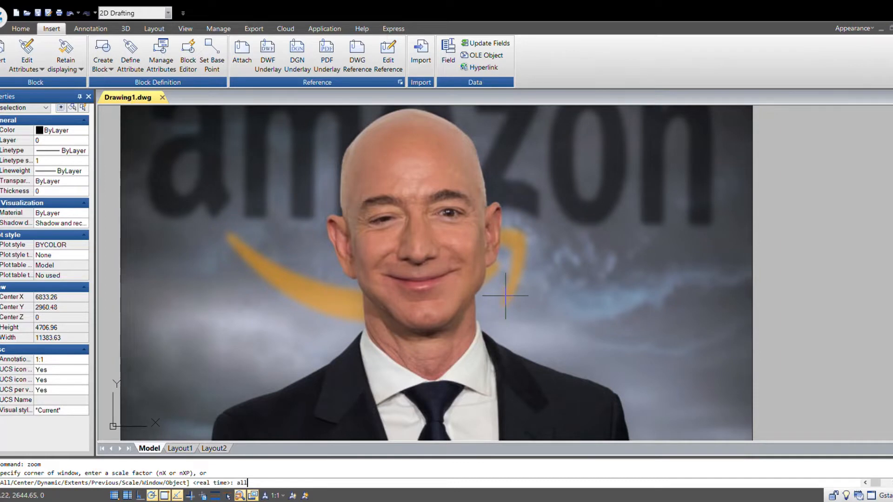
key(Return)
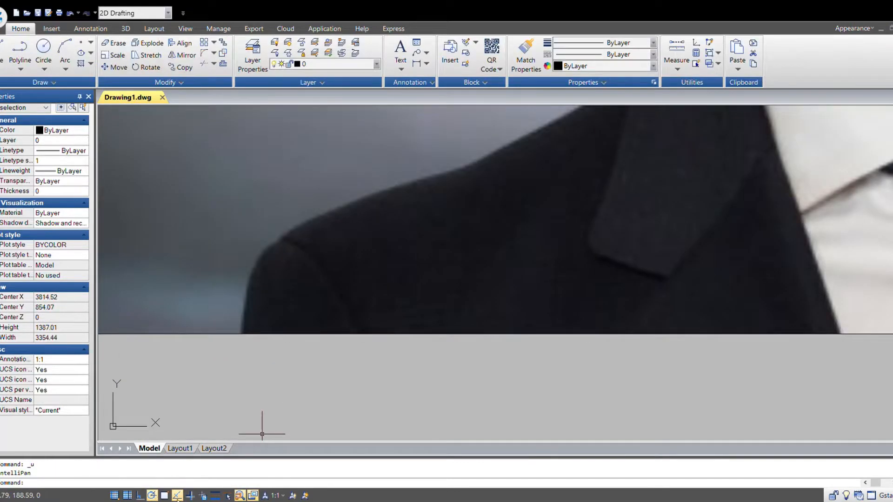
click(20, 49)
click(240, 334)
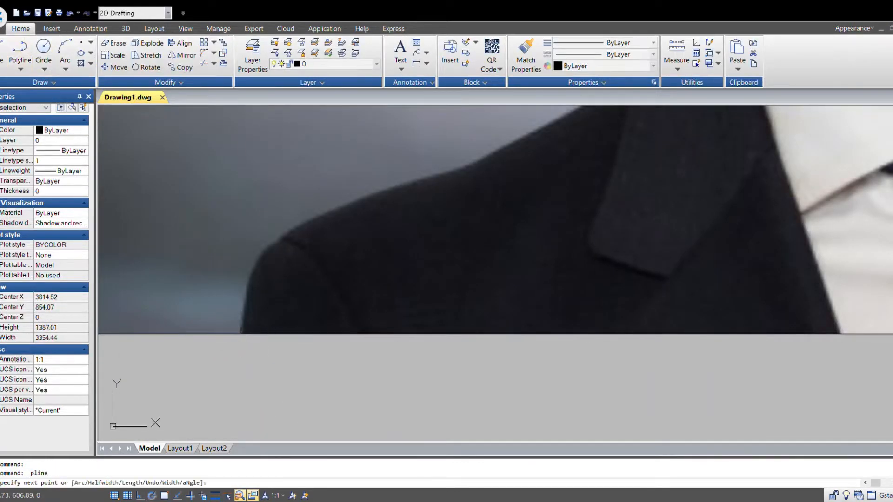
click(248, 278)
click(263, 250)
click(285, 237)
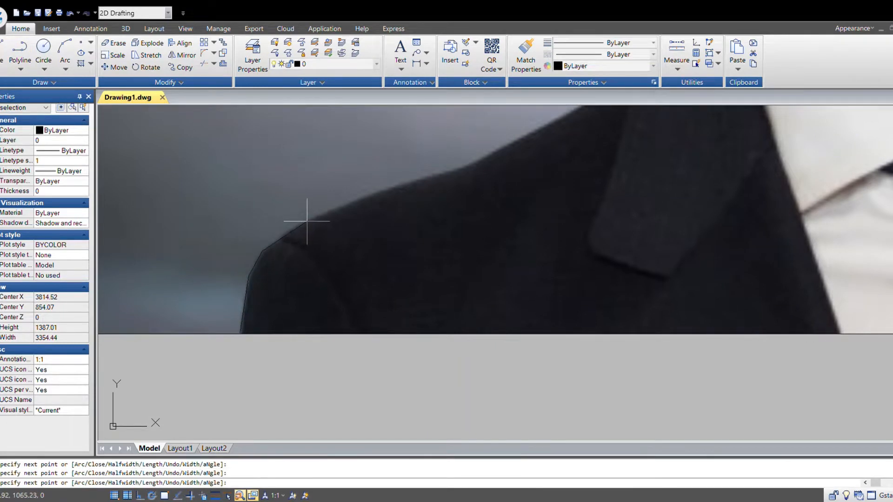
click(307, 221)
- Continue the polyline up along the shoulder edge toward the collar
middle_drag(366, 205, 281, 353)
scroll(281, 353, up, 3)
click(283, 313)
click(541, 231)
middle_drag(683, 215, 435, 277)
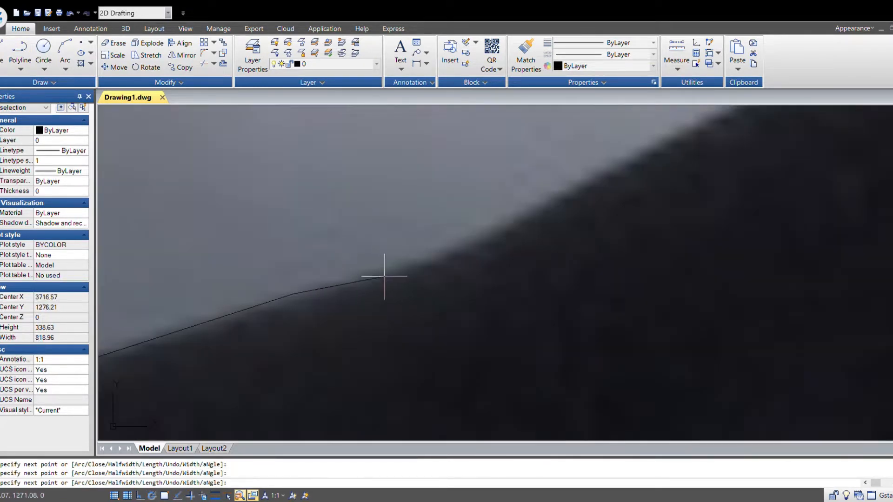
click(385, 277)
click(512, 224)
click(644, 163)
scroll(644, 162, down, 2)
middle_drag(763, 159, 355, 395)
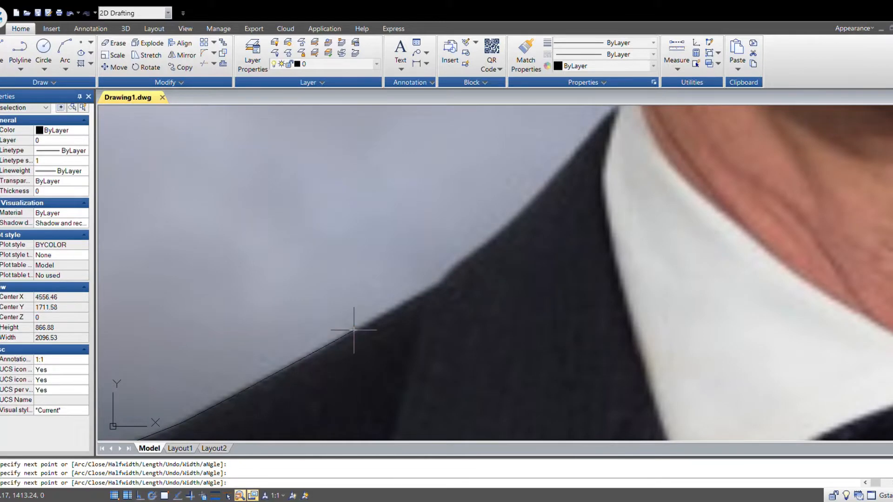
click(430, 289)
click(513, 219)
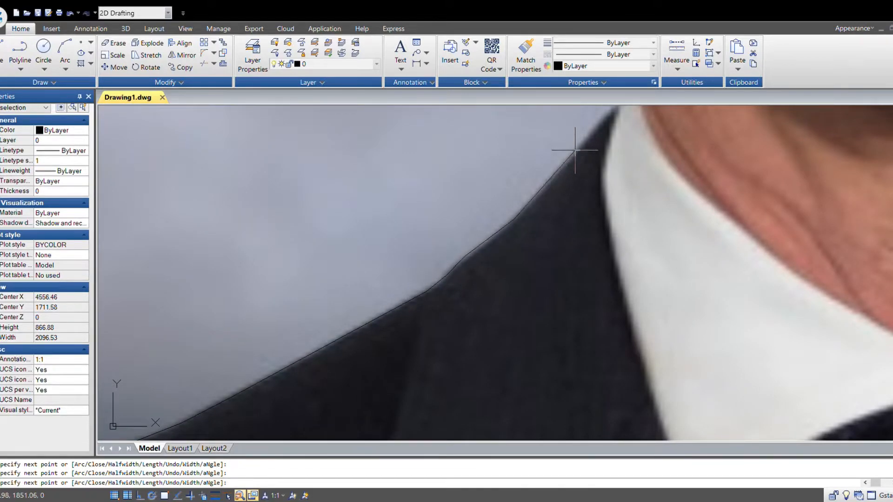
- Extend the polyline to where the jacket meets the neck and end it
middle_drag(578, 146, 415, 319)
click(412, 294)
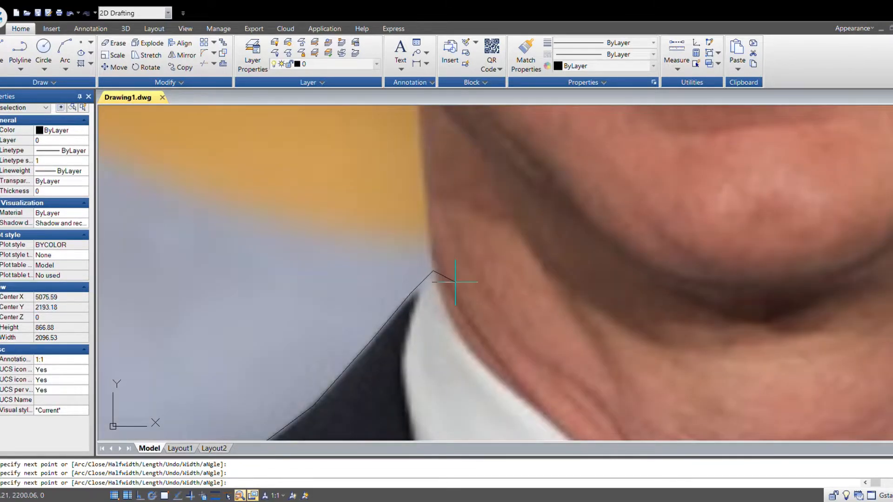
scroll(456, 282, down, 2)
middle_drag(533, 344, 478, 283)
key(Escape)
- Trace the left lapel's outline with a new polyline starting on the shoulder line, and end it
key(space)
middle_drag(372, 341, 479, 206)
scroll(364, 208, up, 1)
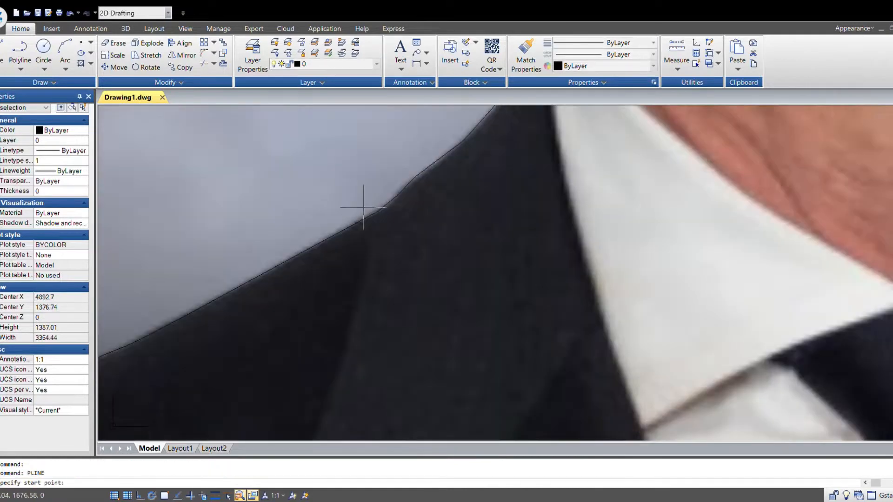
click(379, 209)
scroll(389, 299, down, 2)
scroll(479, 286, up, 4)
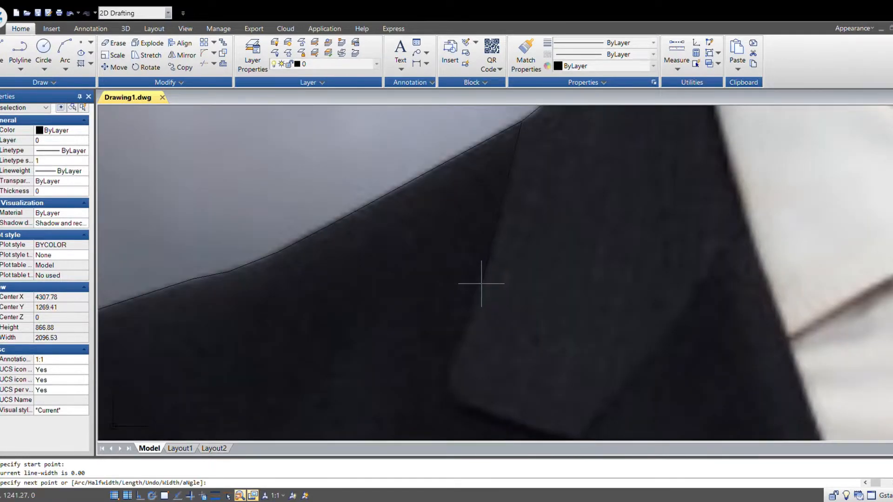
click(482, 284)
click(460, 343)
click(459, 409)
middle_drag(540, 419, 368, 315)
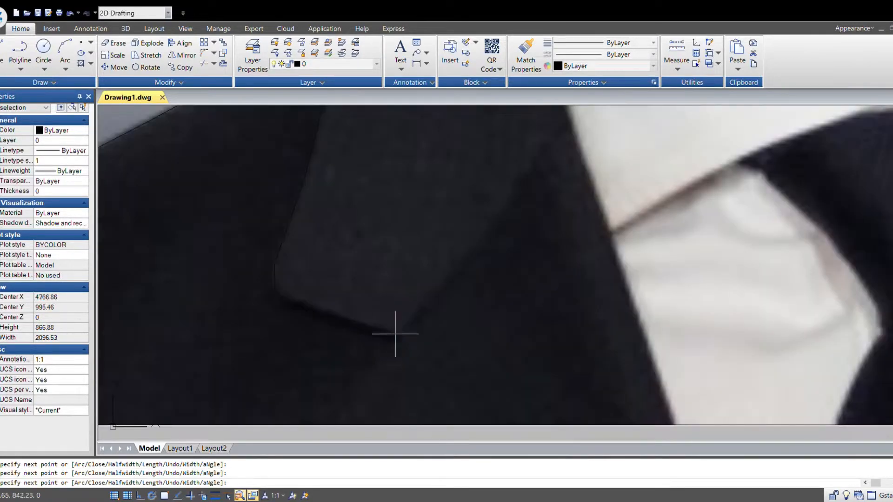
click(547, 135)
middle_drag(551, 158, 405, 297)
scroll(336, 282, down, 2)
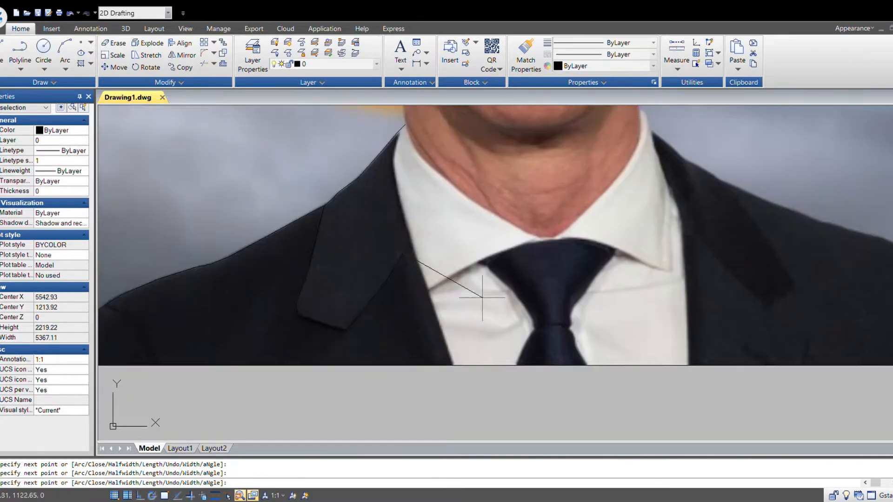
key(Return)
key(Return)
- Trace the inner edge of the left lapel along the shirt collar with another polyline
scroll(455, 285, up, 5)
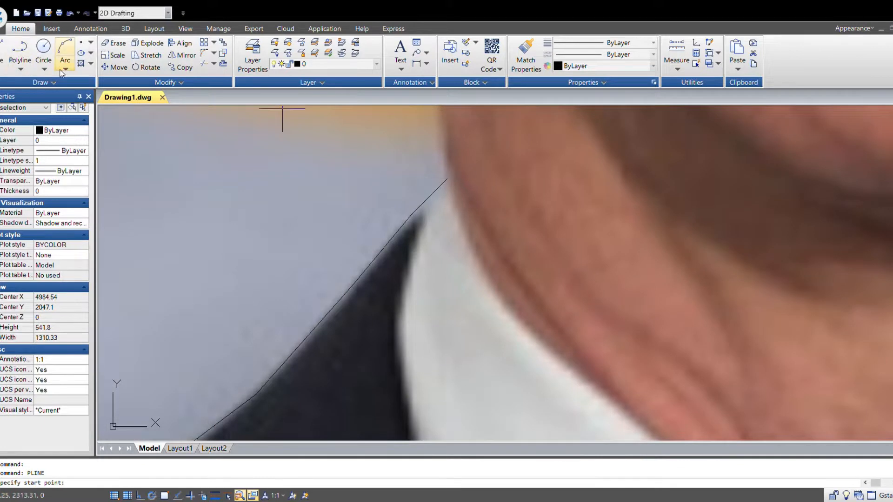
click(446, 180)
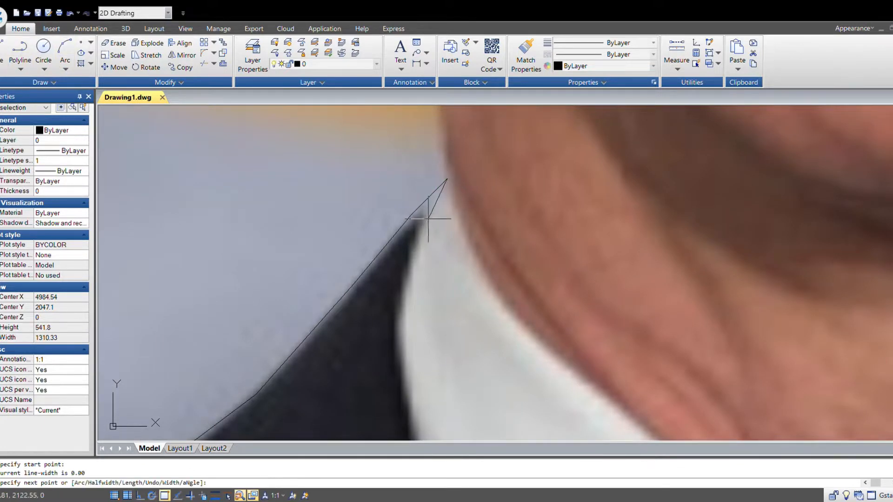
click(428, 218)
click(413, 265)
click(401, 300)
click(399, 326)
middle_drag(426, 353, 422, 193)
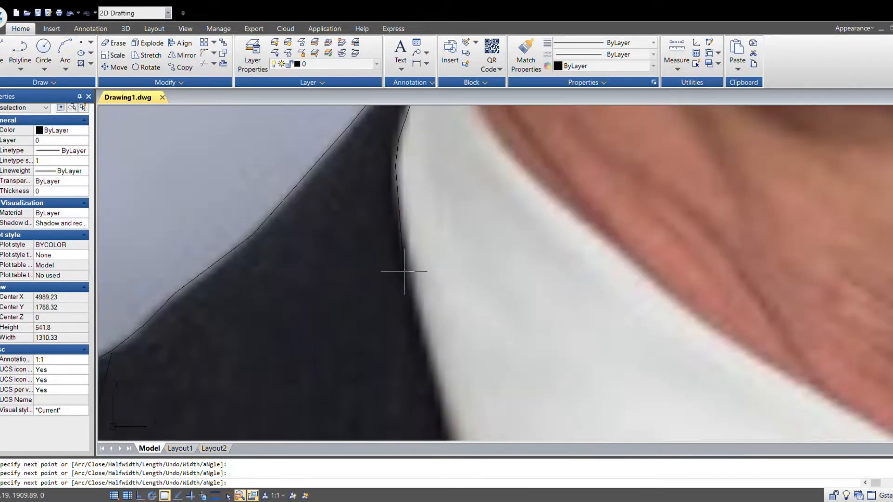
scroll(372, 321, down, 4)
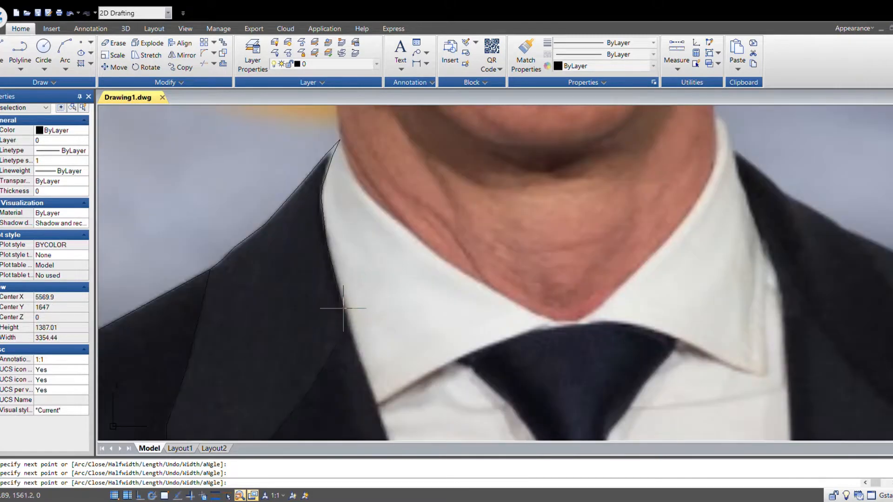
middle_drag(370, 397, 329, 265)
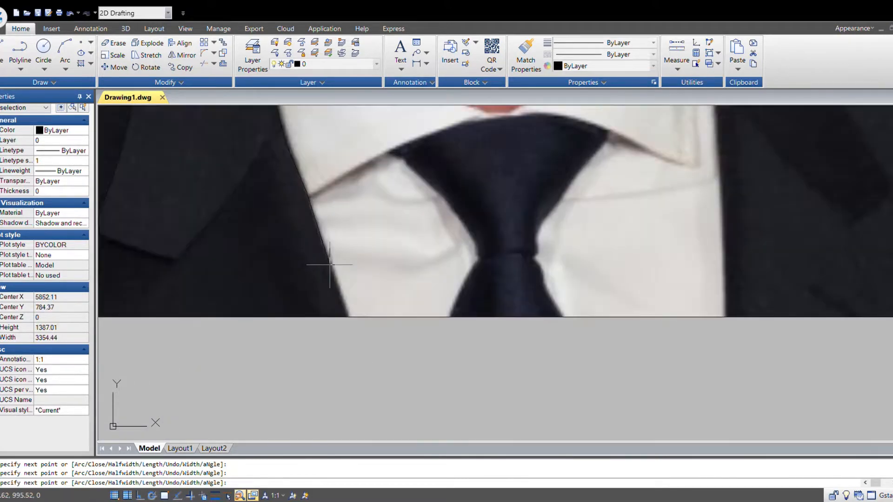
click(349, 317)
scroll(373, 335, down, 3)
middle_drag(316, 342, 330, 307)
key(Escape)
- Trace the lower-left outer edge of the jacket with a new polyline
scroll(319, 337, up, 2)
key(Return)
scroll(241, 288, up, 6)
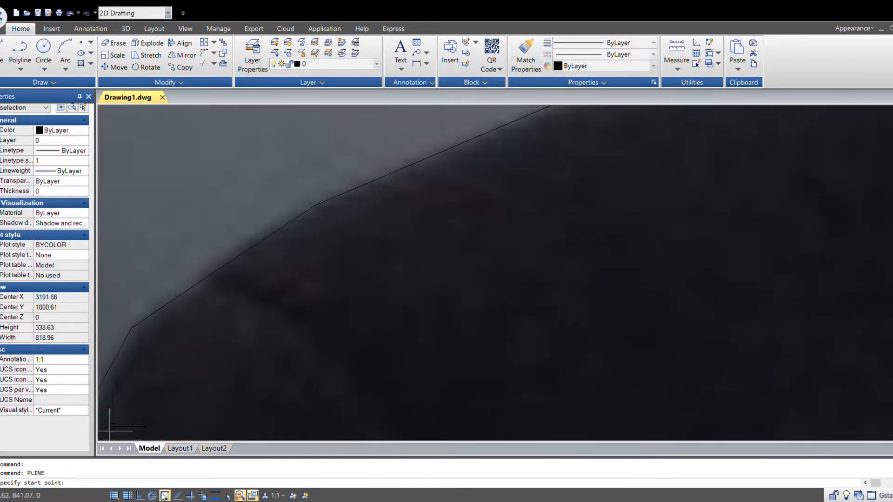
click(211, 275)
click(250, 292)
click(294, 328)
middle_drag(390, 394, 480, 232)
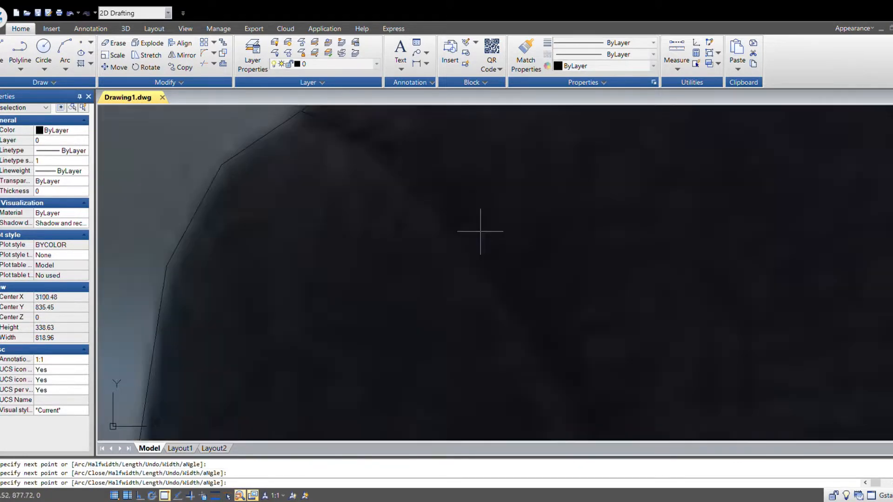
click(467, 242)
scroll(494, 290, down, 3)
middle_drag(494, 290, 357, 288)
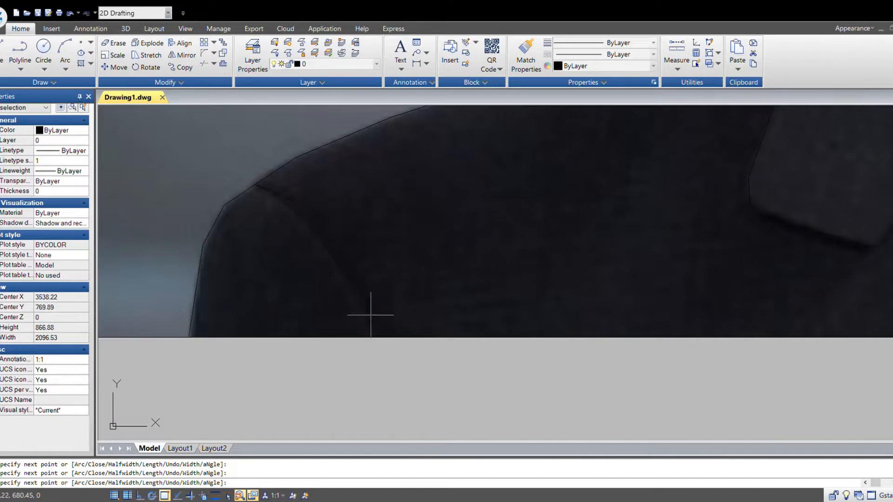
key(Escape)
- Start a polyline along the left shirt collar's edge and around the base of the neck
scroll(377, 336, down, 5)
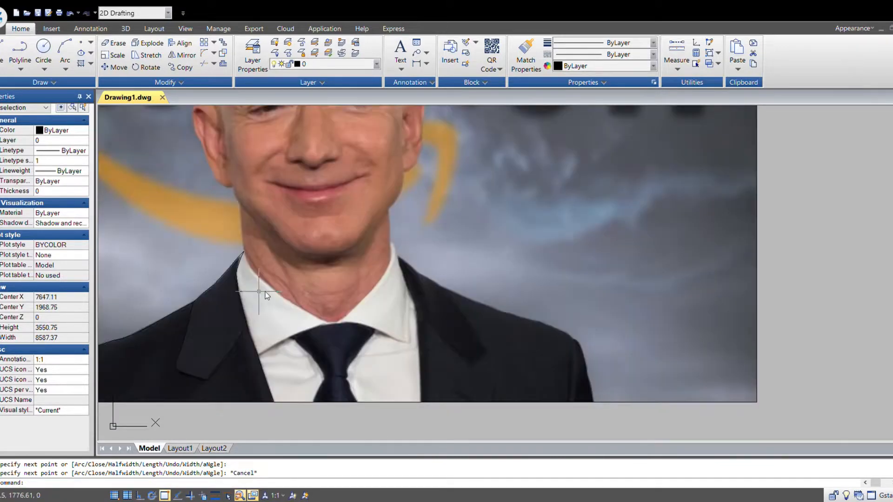
key(Return)
scroll(265, 291, up, 5)
click(215, 211)
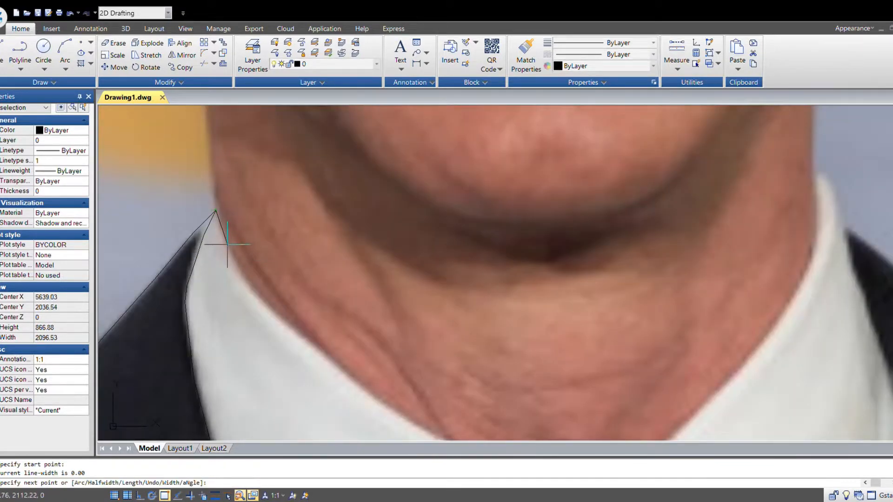
click(227, 244)
click(243, 282)
click(278, 317)
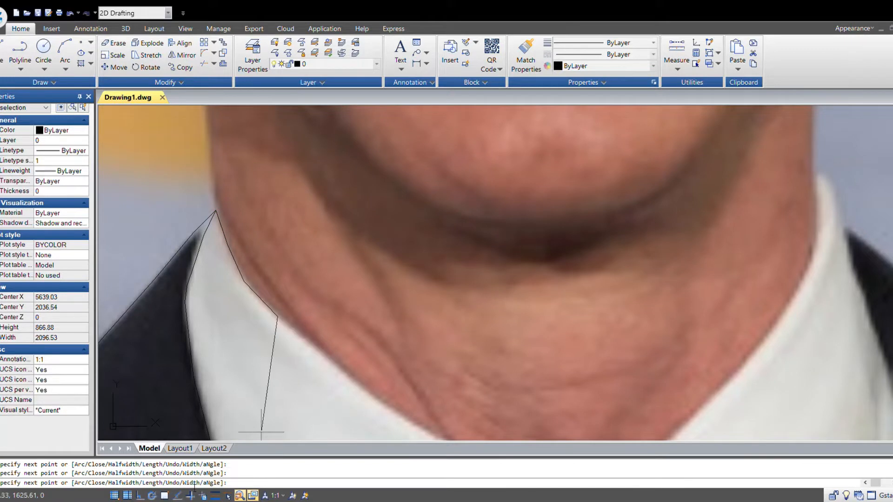
click(349, 379)
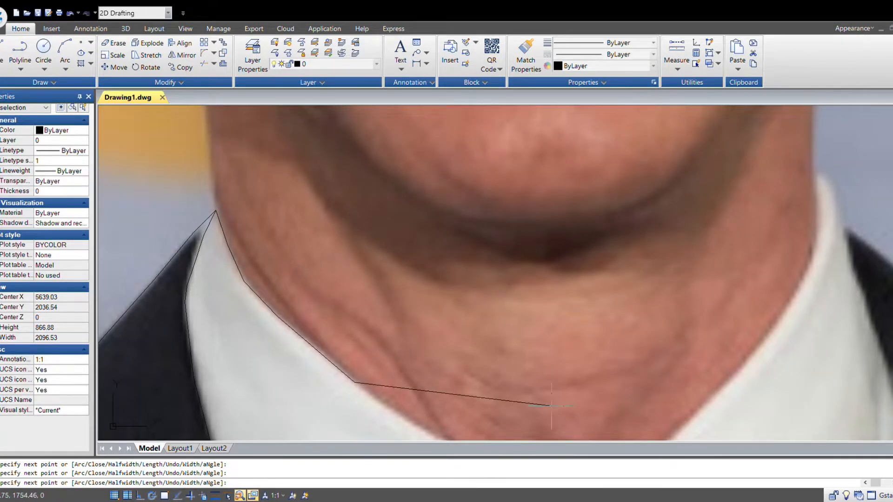
middle_drag(551, 408, 330, 308)
click(240, 353)
click(326, 398)
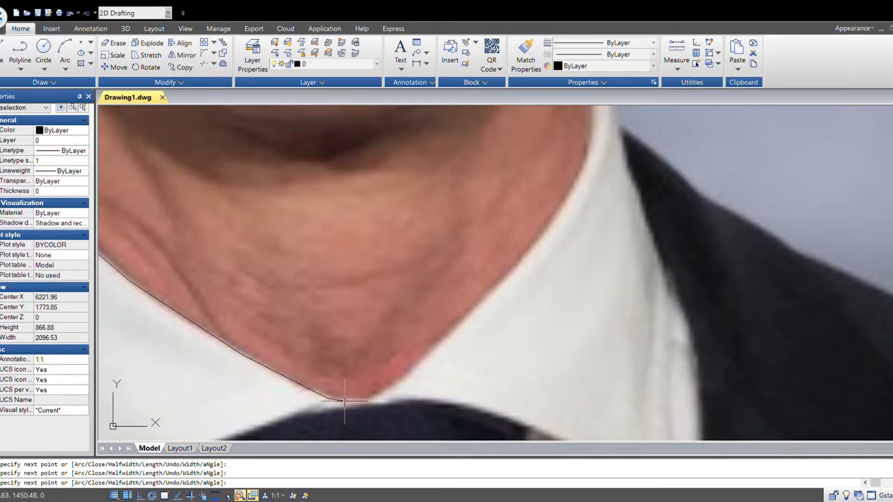
click(383, 396)
- Continue the polyline up the right side of the neck to the right collar tip
middle_drag(533, 276, 505, 302)
click(487, 299)
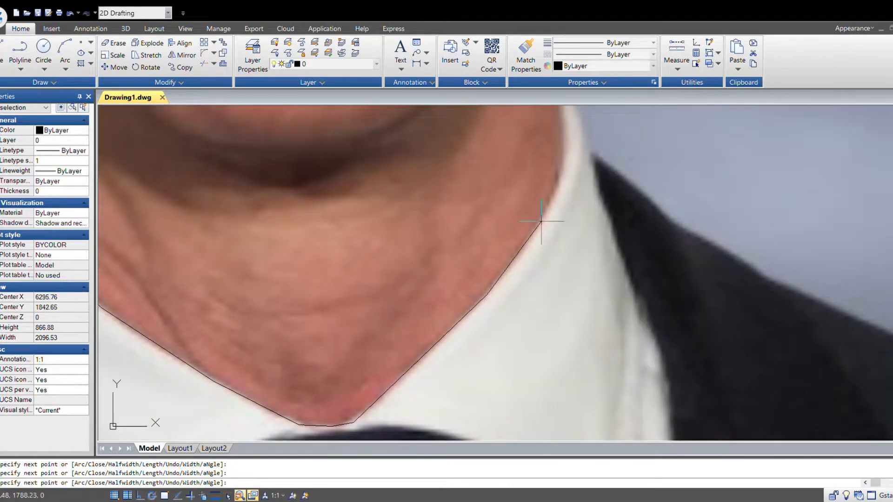
click(546, 211)
middle_drag(579, 181, 379, 365)
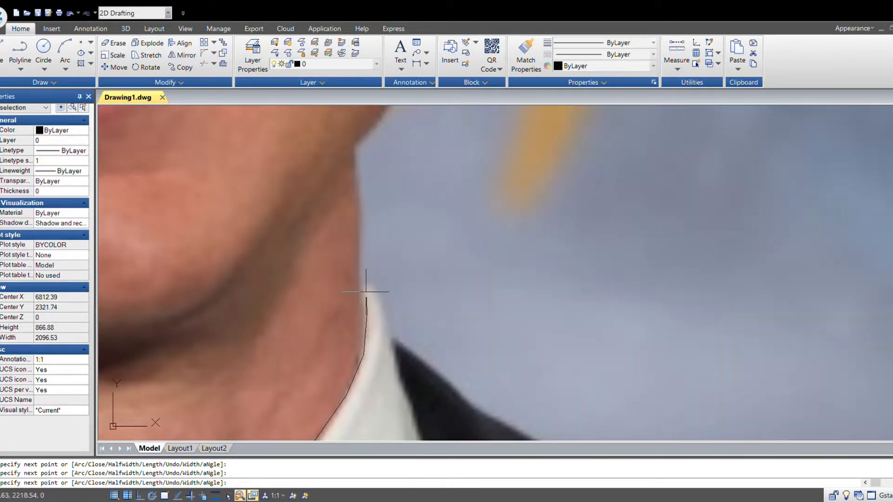
scroll(366, 291, up, 2)
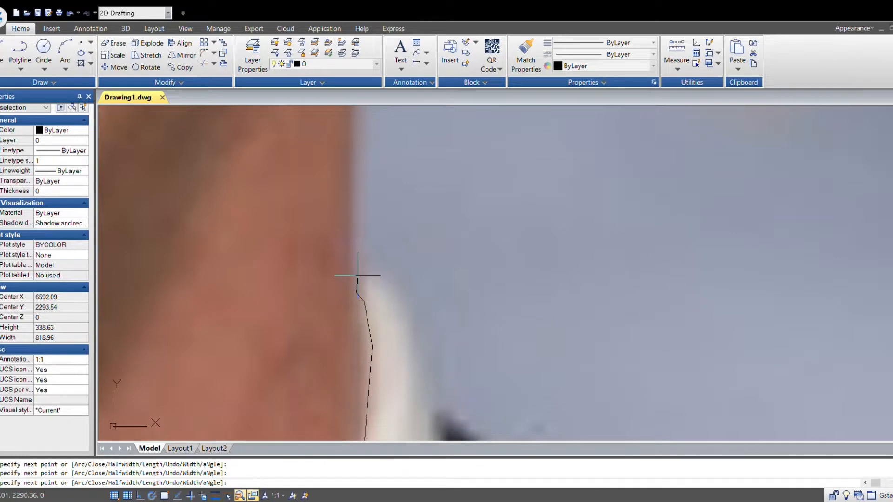
click(357, 276)
scroll(360, 288, down, 2)
scroll(360, 275, up, 2)
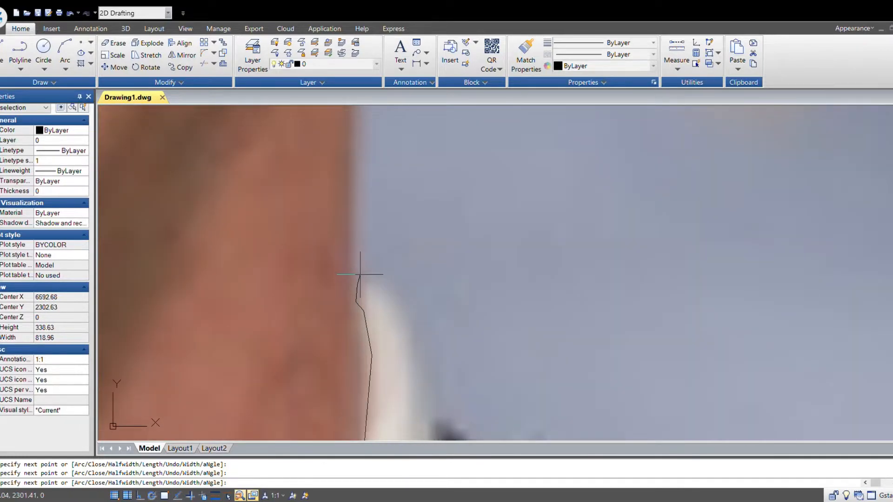
click(393, 302)
scroll(369, 259, down, 5)
scroll(365, 277, up, 3)
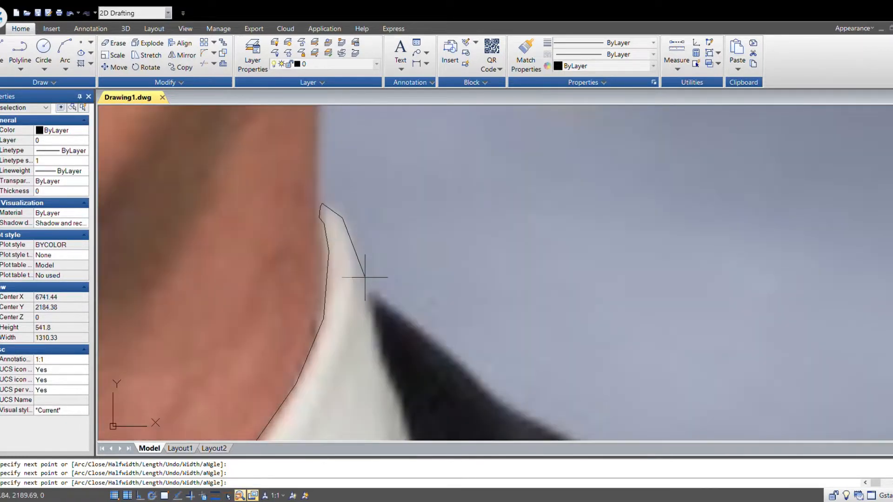
- Continue the polyline down the right collar's edge and along the collar's lower edge over the tie, then end it
scroll(372, 327, down, 4)
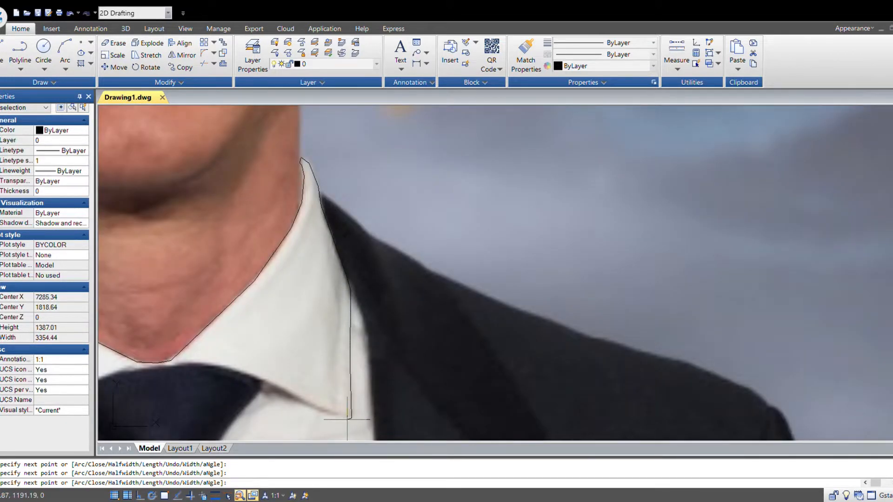
click(263, 385)
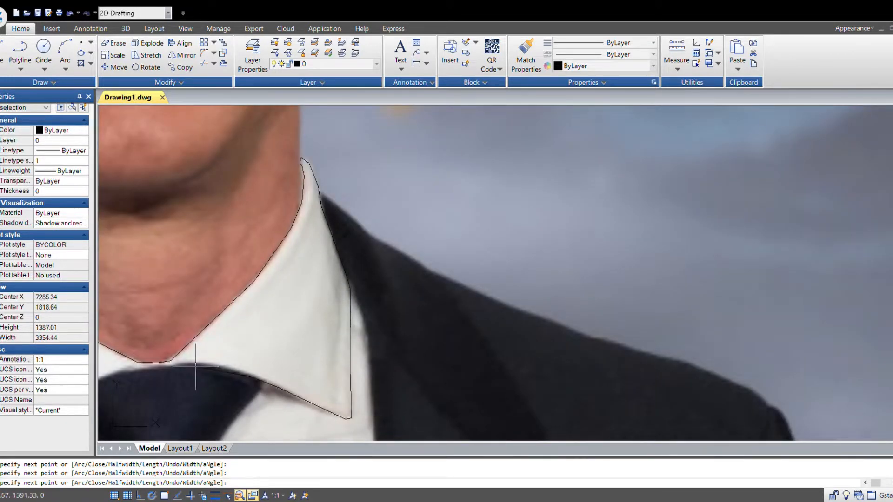
middle_drag(172, 367, 430, 371)
click(431, 362)
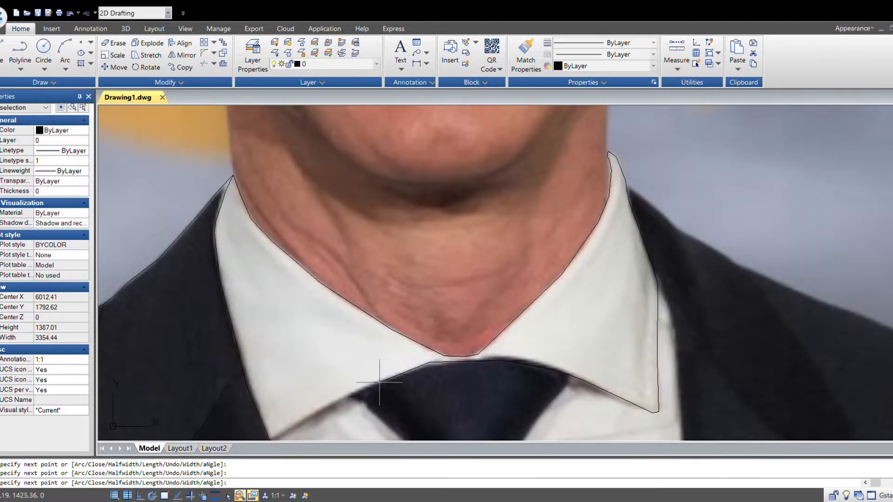
middle_drag(301, 418, 398, 299)
click(382, 312)
scroll(364, 322, up, 4)
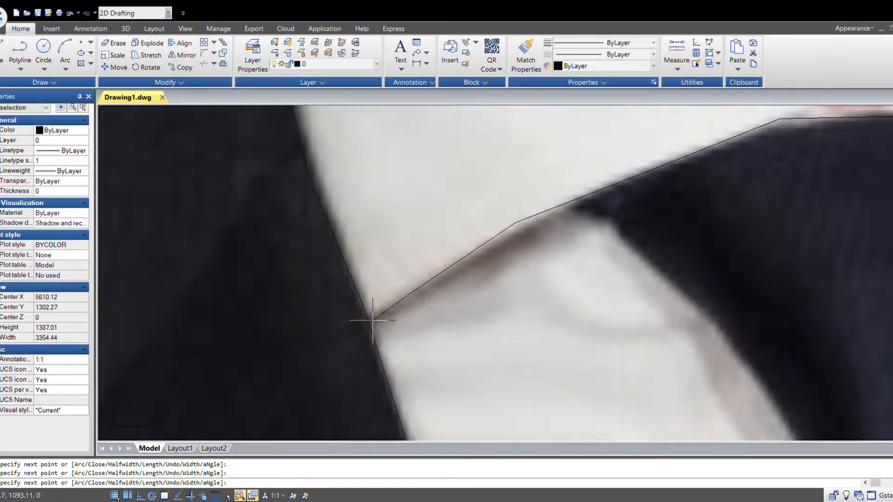
click(375, 320)
scroll(336, 332, down, 4)
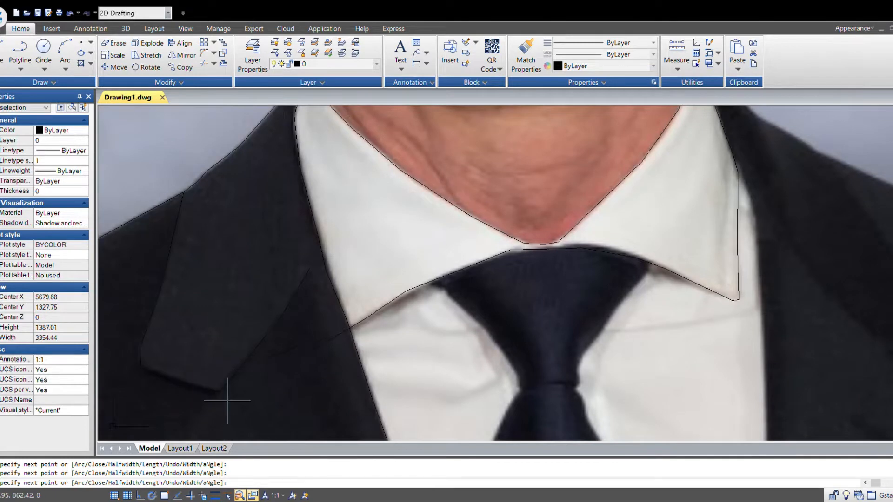
key(F3)
click(347, 328)
key(Escape)
- Trace the left side and bottom edge of the tie knot with a new polyline, undoing one misplaced point
scroll(372, 343, down, 2)
middle_drag(589, 349, 481, 298)
scroll(328, 284, up, 2)
right_click(327, 288)
click(347, 293)
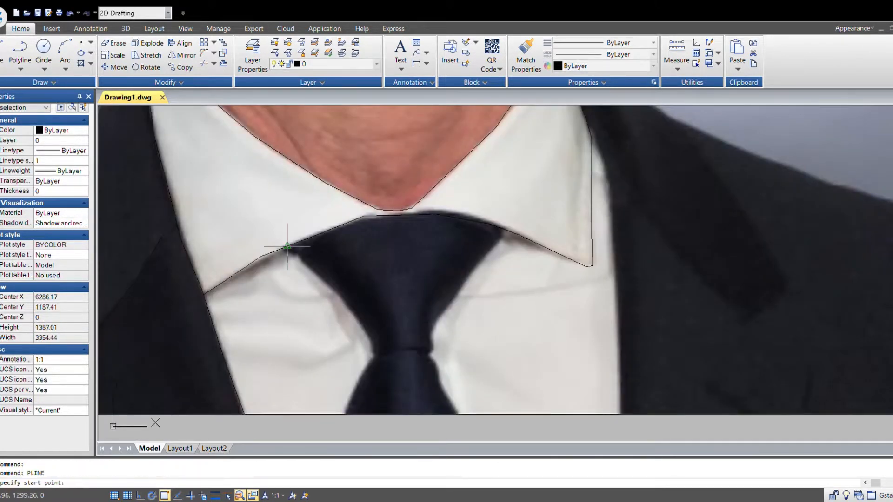
click(280, 250)
click(298, 254)
click(339, 294)
click(358, 316)
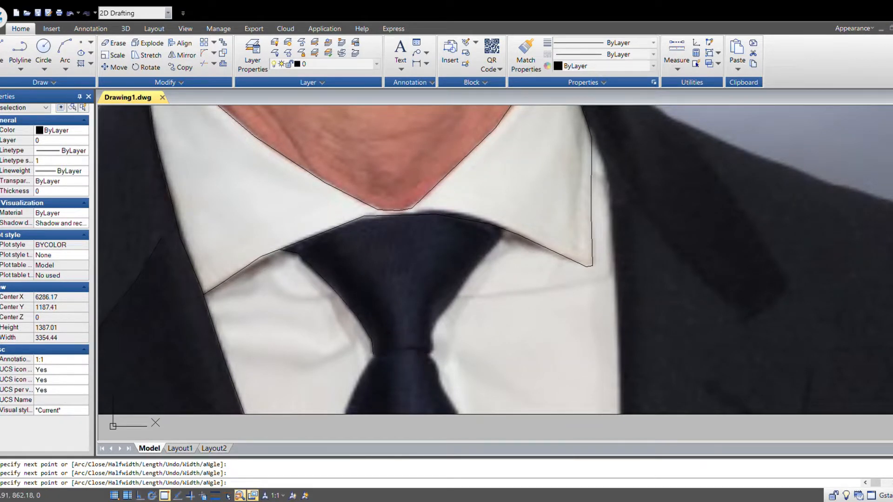
scroll(435, 350, up, 2)
key(ctrl+z)
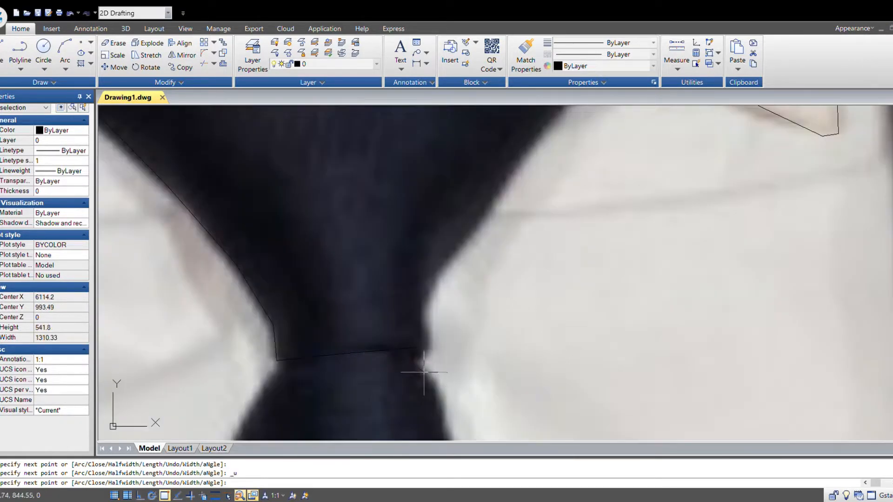
key(F3)
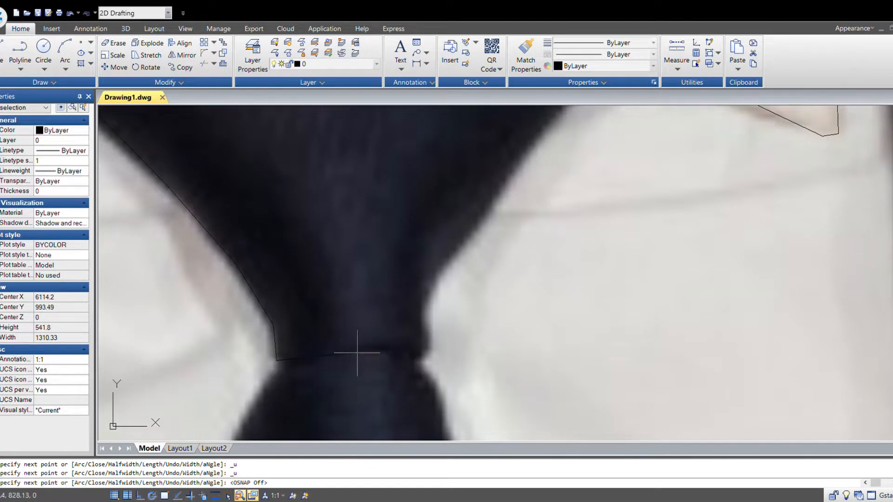
click(360, 352)
click(400, 353)
click(427, 357)
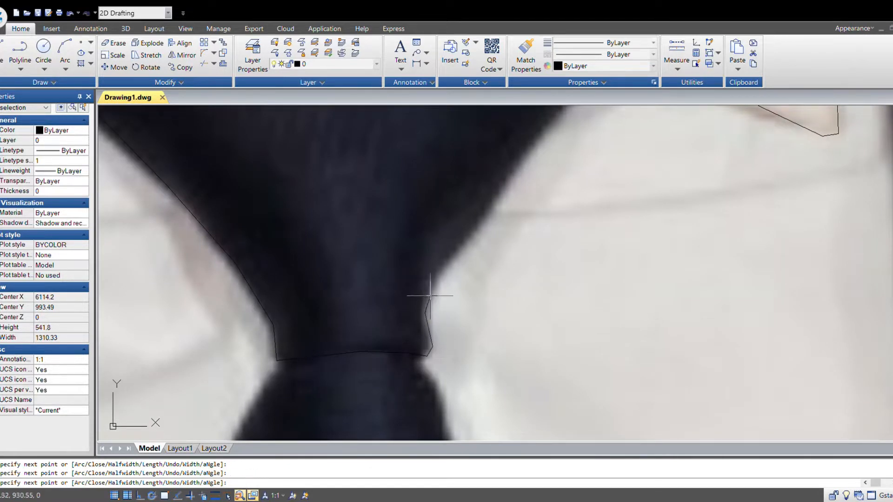
scroll(492, 217, down, 3)
scroll(410, 382, up, 2)
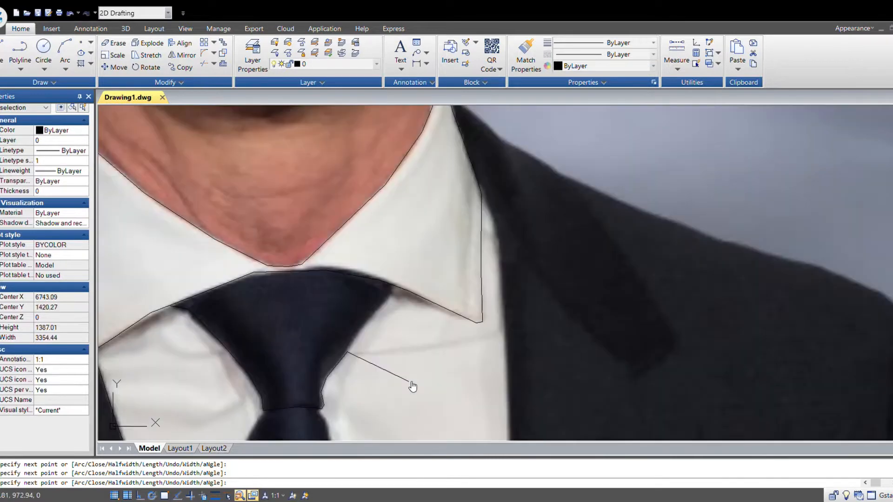
scroll(365, 325, up, 1)
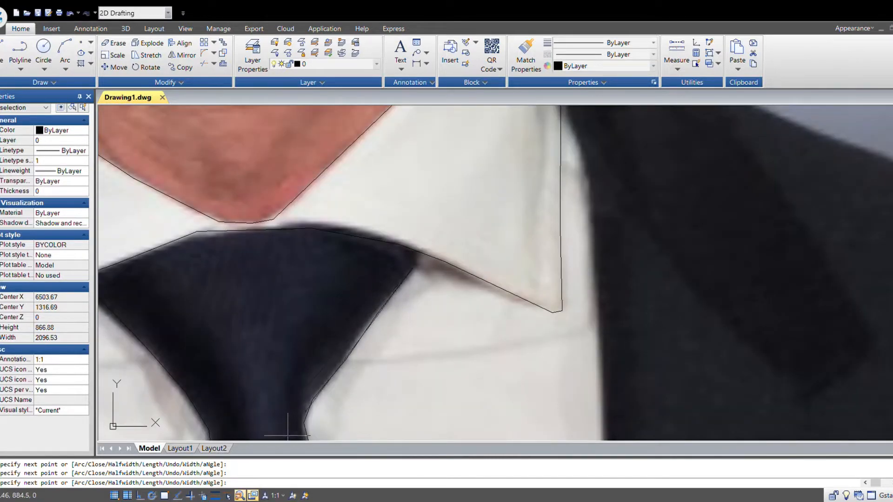
key(F3)
key(Escape)
- Trace the tie's left edge below the knot down to the image's bottom edge with a new polyline
scroll(462, 354, down, 3)
middle_drag(533, 377, 542, 317)
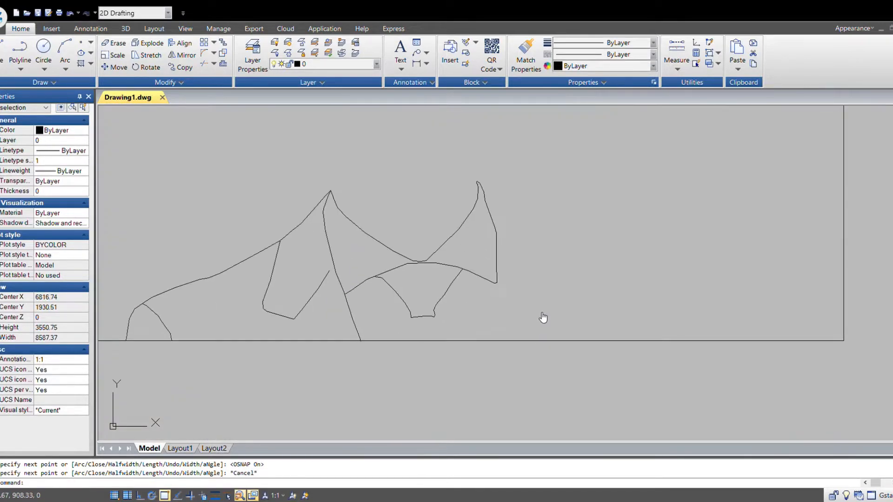
scroll(430, 329, up, 3)
key(space)
click(357, 280)
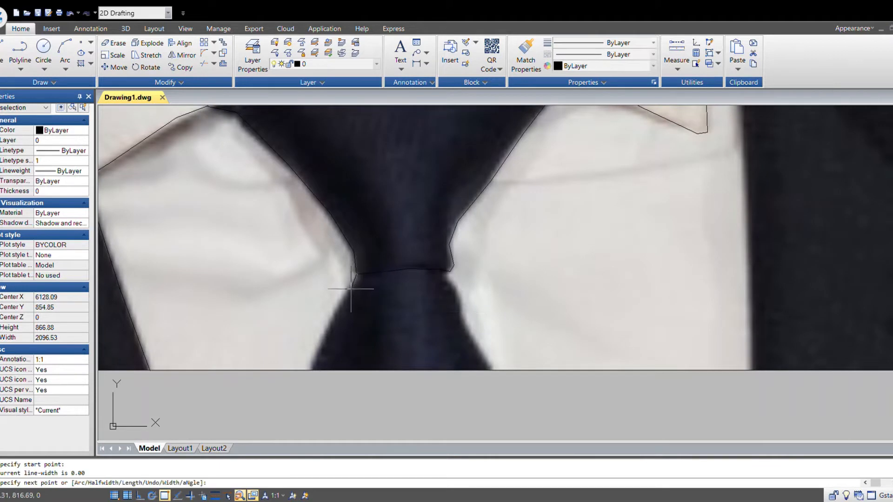
key(F3)
click(336, 311)
click(319, 353)
key(F3)
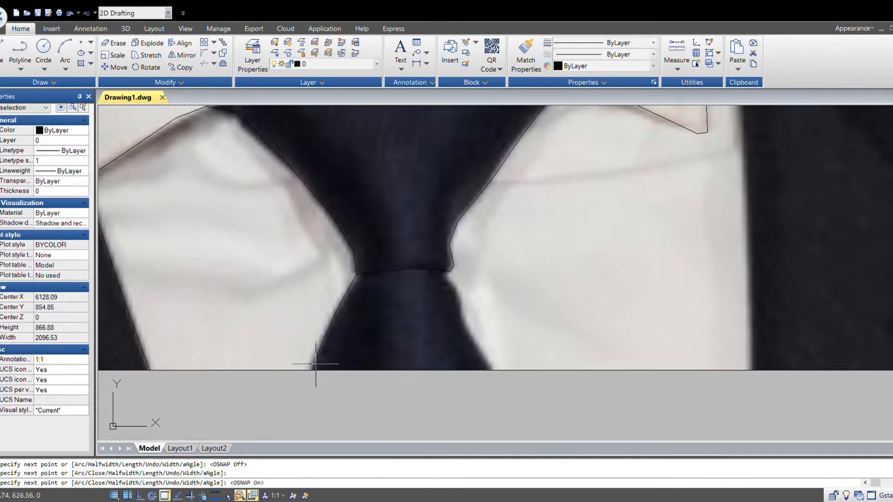
click(314, 371)
key(Escape)
- Trace the tie's right edge from the knot down to the image's bottom edge with a new polyline
key(space)
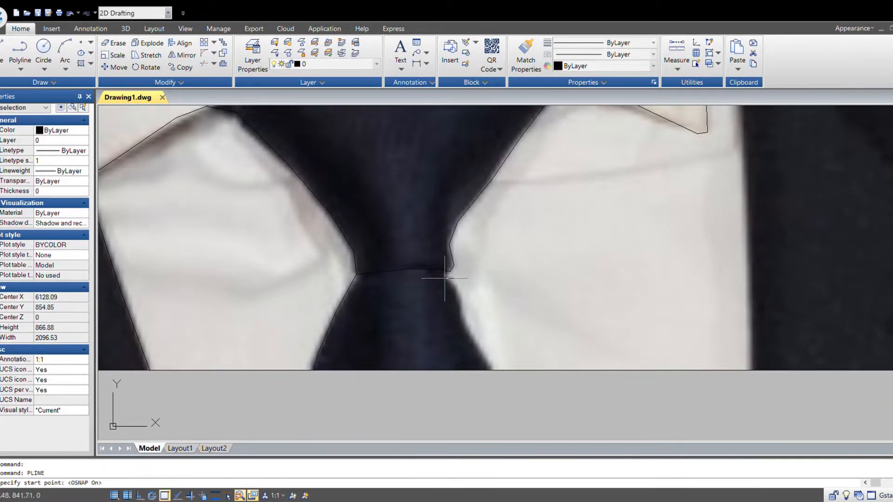
click(445, 273)
scroll(446, 274, up, 3)
click(446, 280)
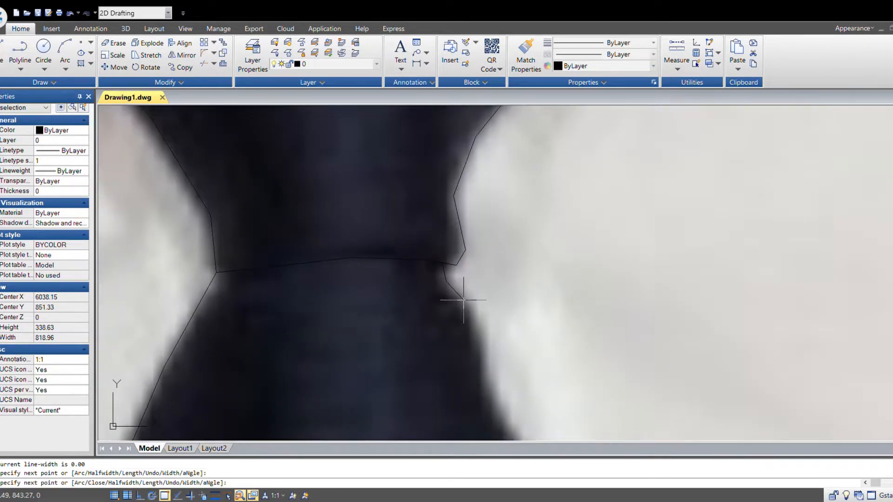
click(465, 301)
click(484, 357)
click(491, 391)
middle_drag(503, 401, 347, 264)
click(392, 361)
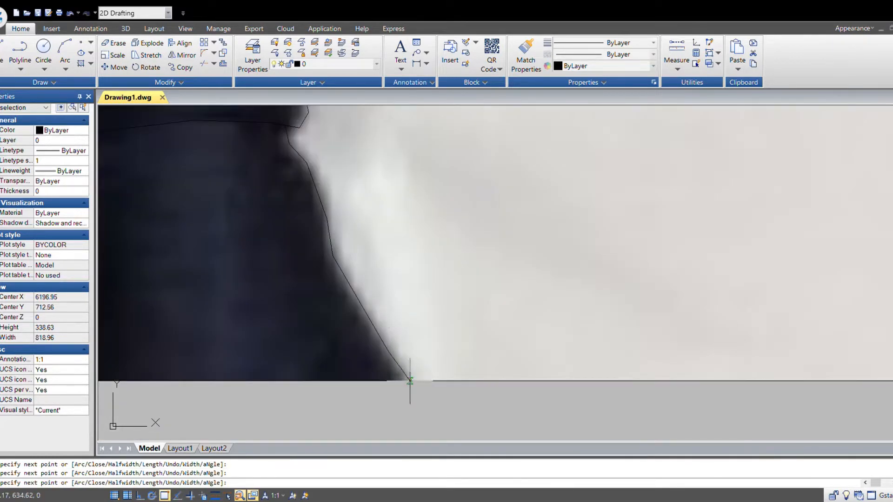
click(411, 381)
key(Escape)
- Trace the jacket's right shoulder from the collar tip down the sleeve to the image's bottom edge
scroll(464, 401, down, 4)
middle_drag(619, 378, 563, 387)
scroll(488, 355, up, 10)
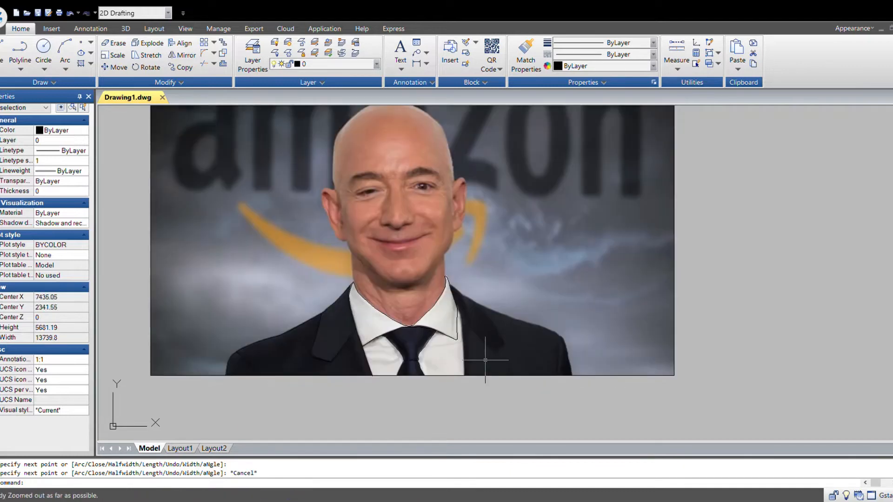
key(space)
scroll(309, 239, down, 6)
click(296, 258)
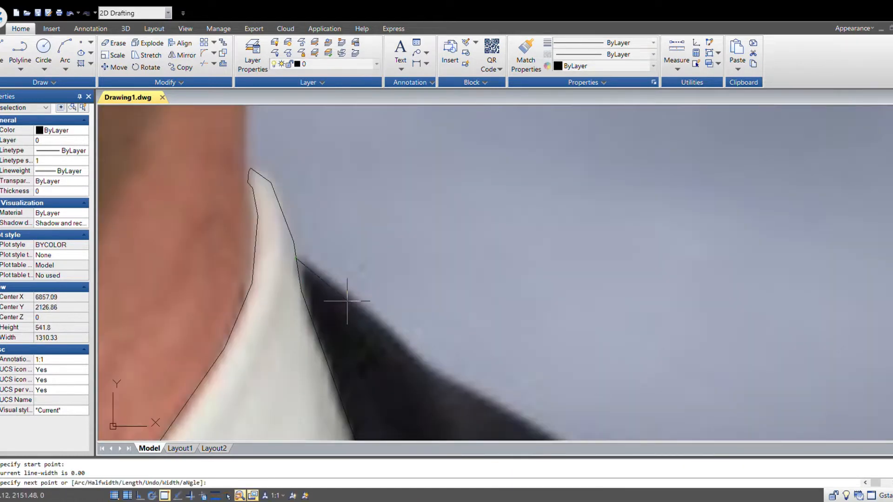
click(395, 332)
click(424, 367)
scroll(372, 326, down, 4)
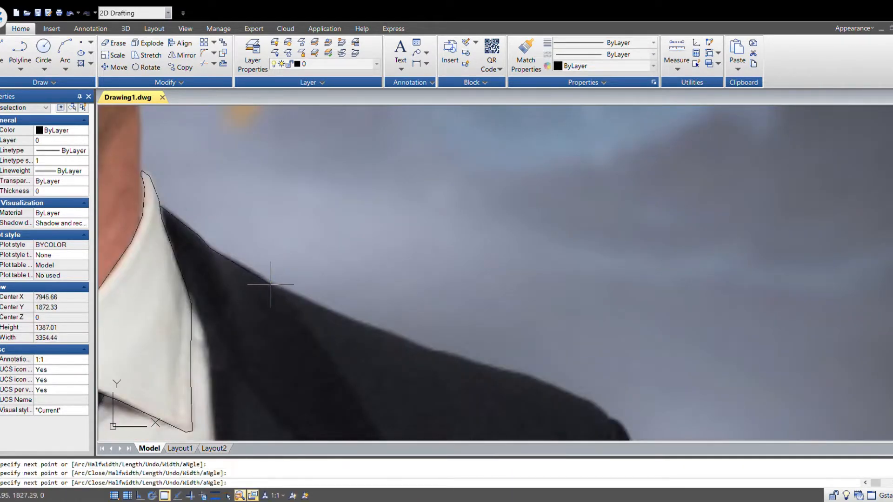
click(269, 284)
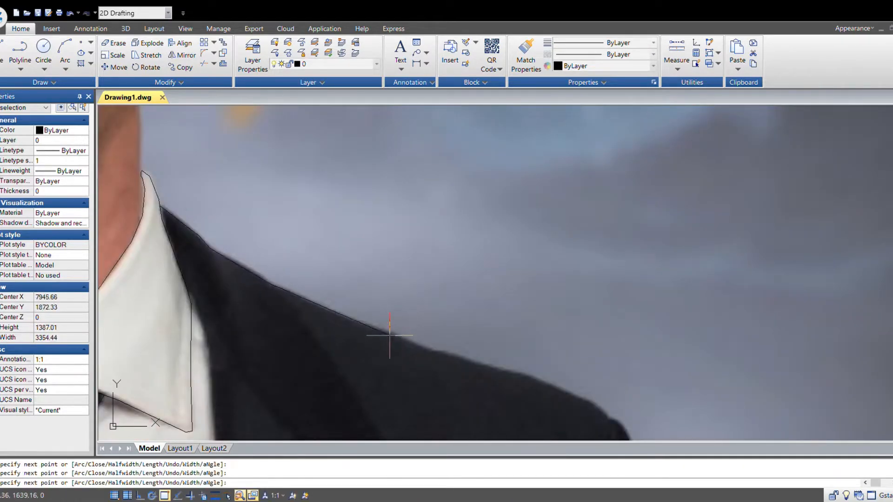
click(437, 356)
middle_drag(497, 365, 303, 325)
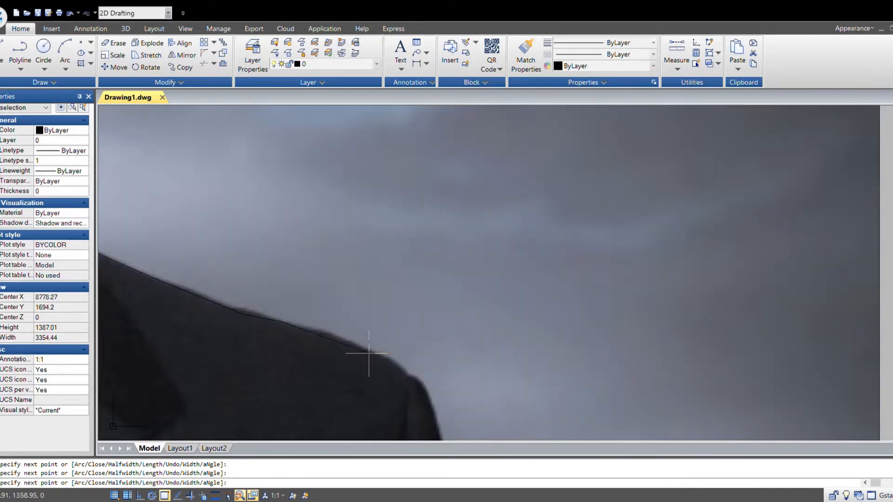
click(404, 369)
middle_drag(444, 389, 330, 287)
key(F3)
scroll(292, 270, up, 2)
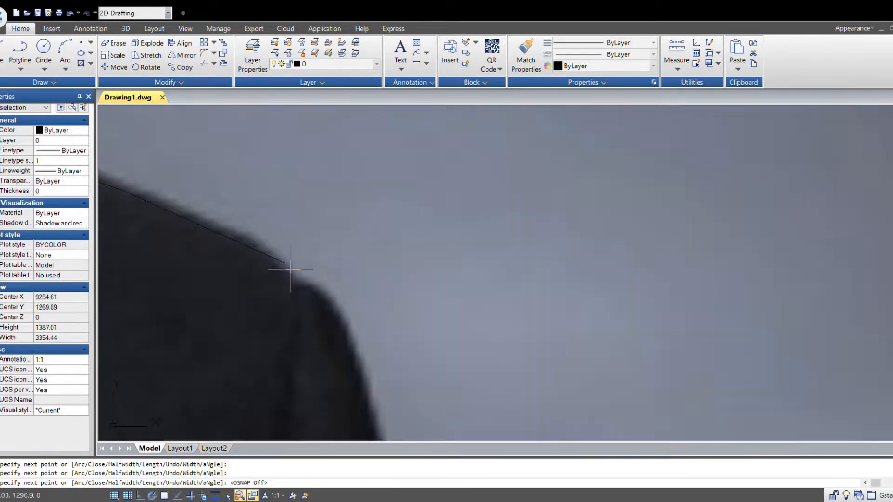
click(299, 281)
scroll(346, 317, down, 4)
scroll(353, 335, up, 3)
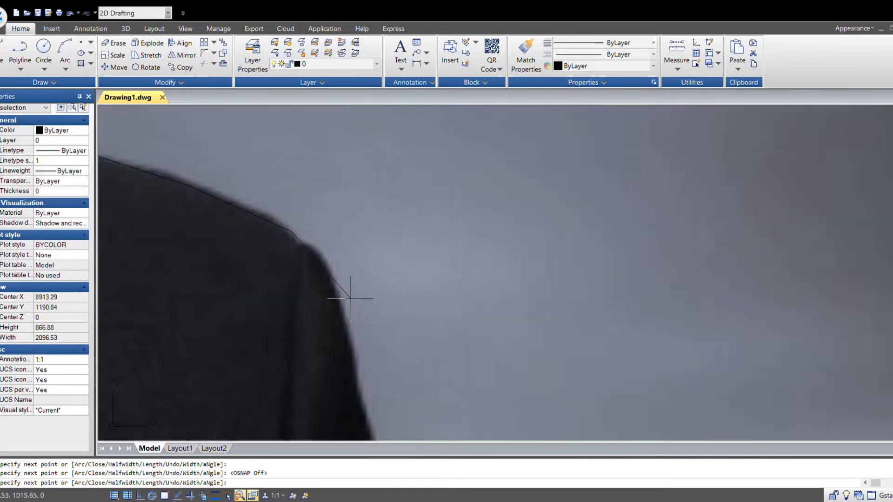
click(324, 255)
click(348, 321)
middle_drag(398, 369, 402, 271)
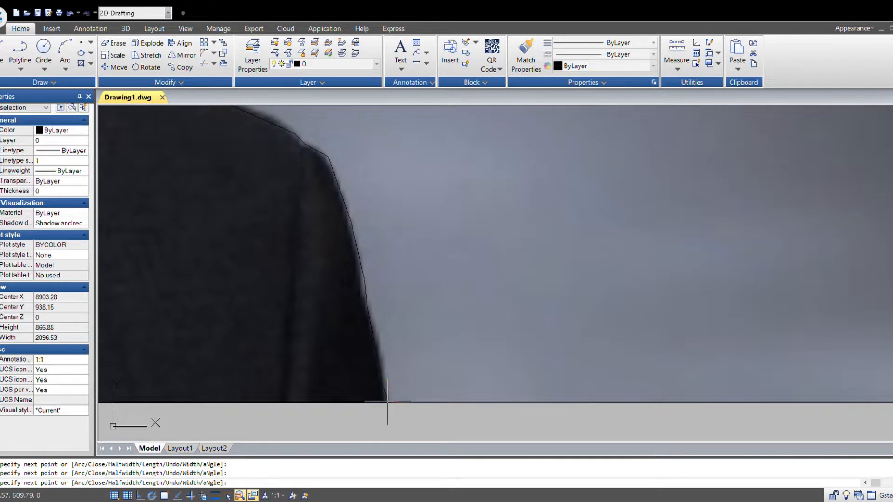
key(Escape)
- Trace the seam line inside the right sleeve down to the image's bottom edge with a new polyline
key(space)
click(302, 144)
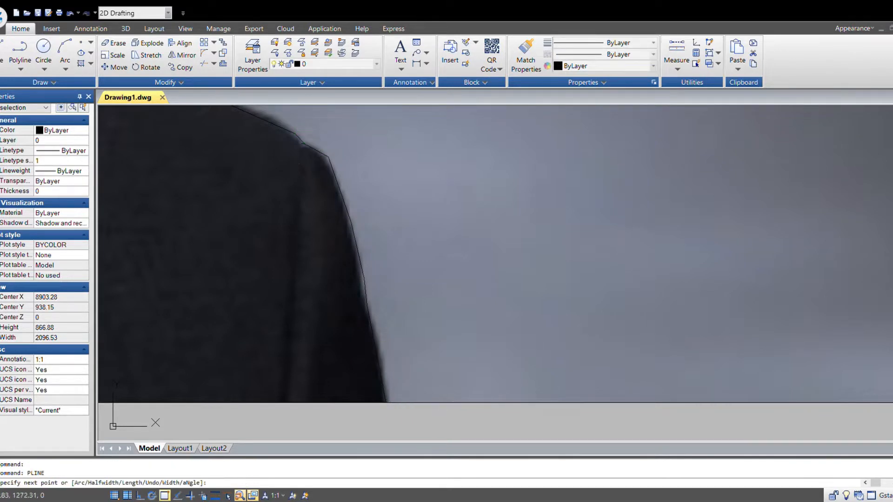
click(301, 207)
click(295, 279)
click(286, 401)
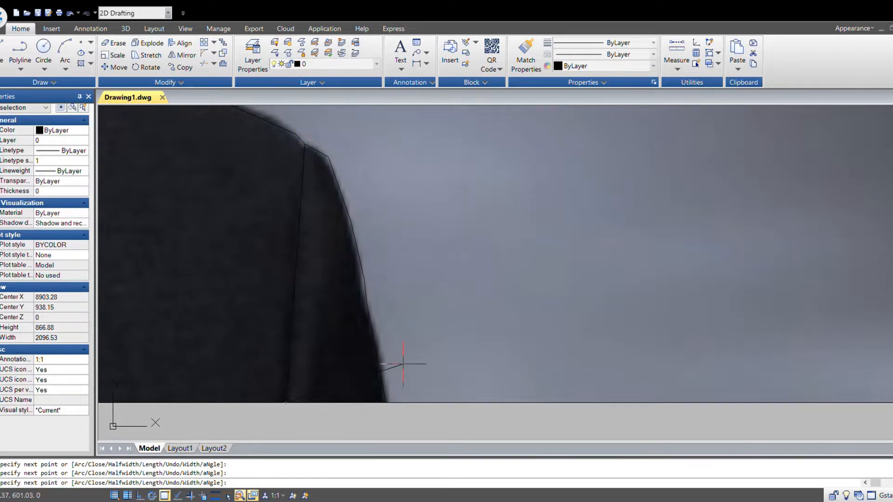
key(Escape)
key(F3)
- Trace the outer edge of the right lapel from the shirt collar down to its point with a new polyline
scroll(522, 355, down, 6)
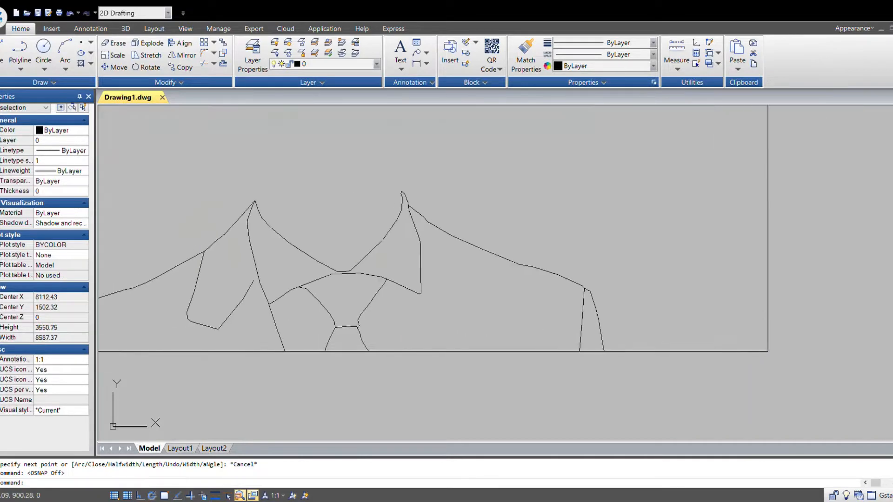
scroll(512, 279, up, 4)
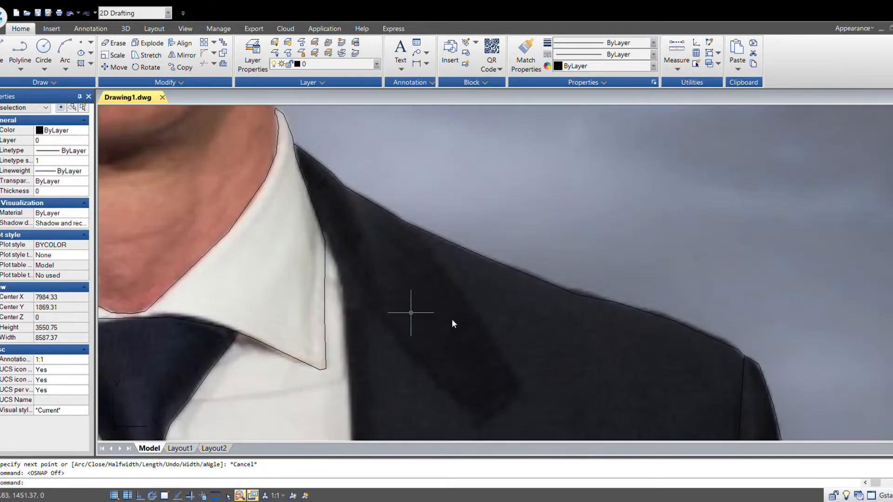
key(Return)
key(F3)
click(322, 233)
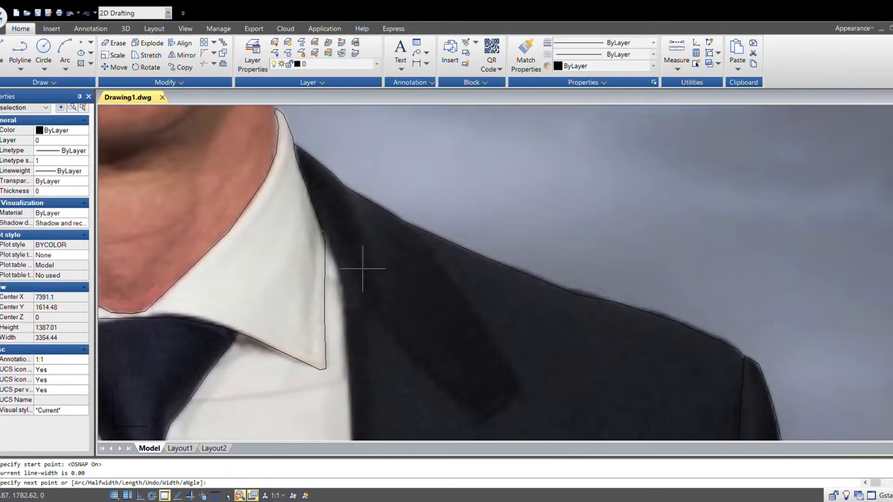
click(371, 305)
click(418, 370)
click(487, 423)
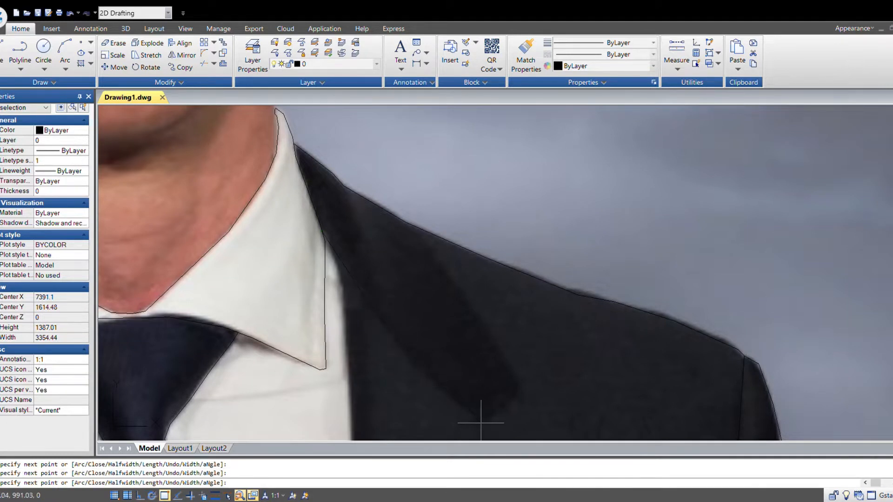
click(516, 374)
key(F3)
key(Escape)
- Trace a short crease in the jacket's lower right front upward from the image's bottom edge with a new polyline
scroll(512, 294, down, 3)
middle_drag(549, 325, 580, 342)
middle_drag(492, 339, 435, 311)
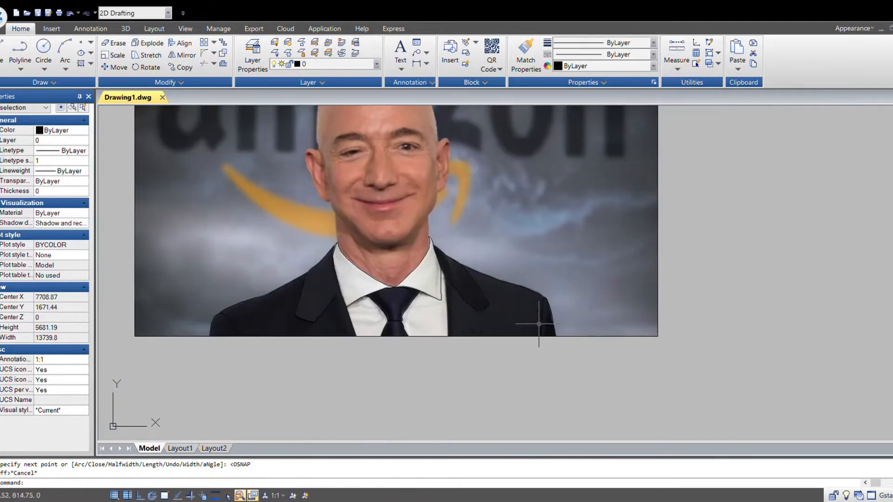
scroll(539, 324, up, 8)
key(space)
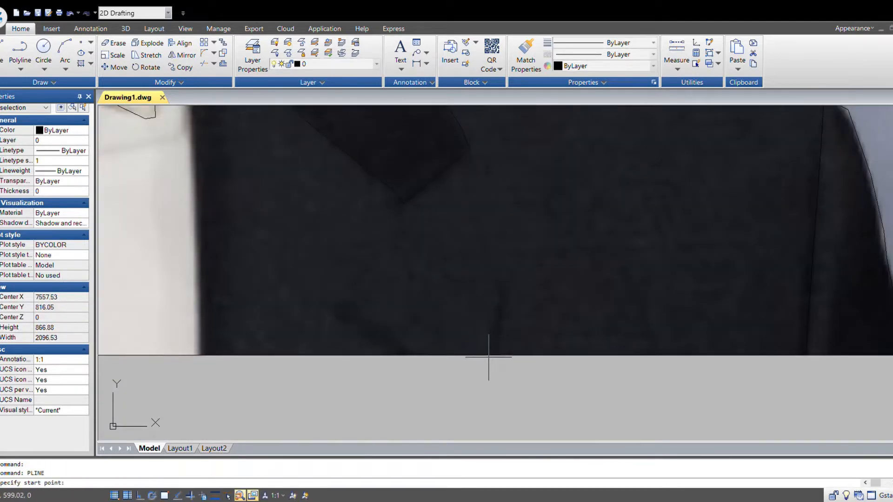
key(F3)
click(493, 356)
click(501, 316)
click(500, 282)
key(F3)
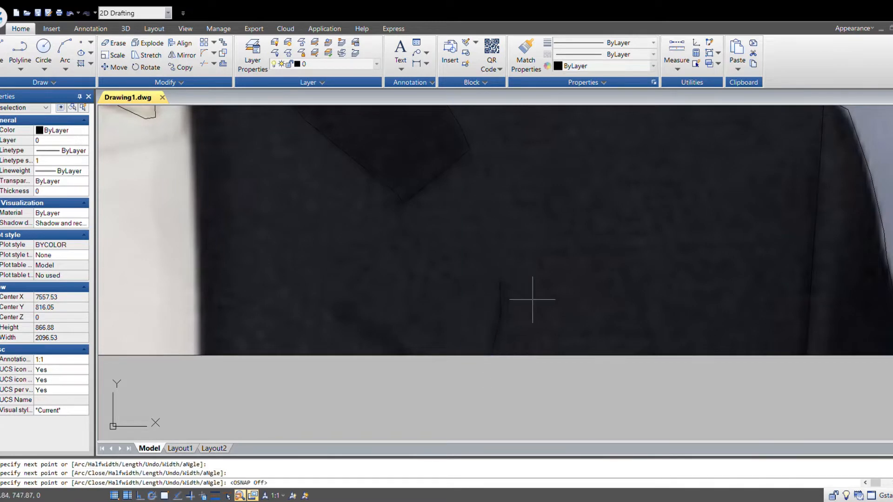
key(Escape)
- Trace a second short crease beside it, starting at the image's bottom edge, with another polyline
key(space)
key(F3)
click(411, 356)
click(359, 324)
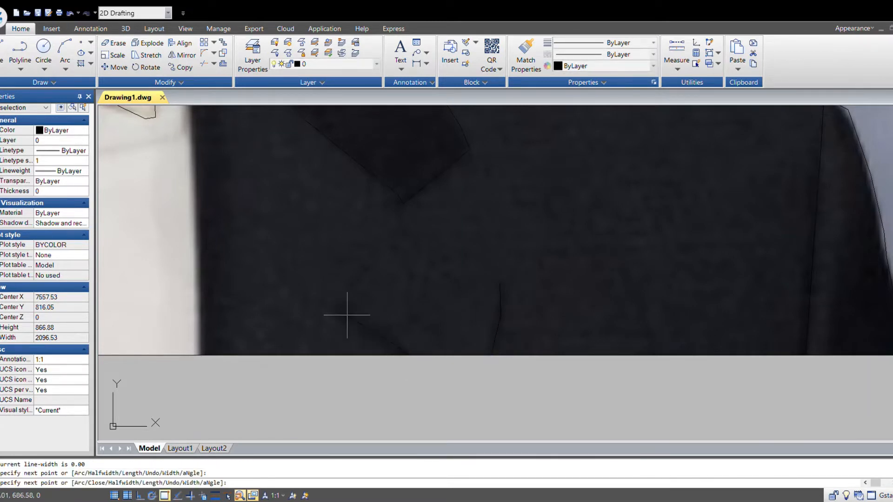
key(Escape)
- Zoom and pan around the portrait to review the traced outlines against the image
scroll(554, 319, down, 5)
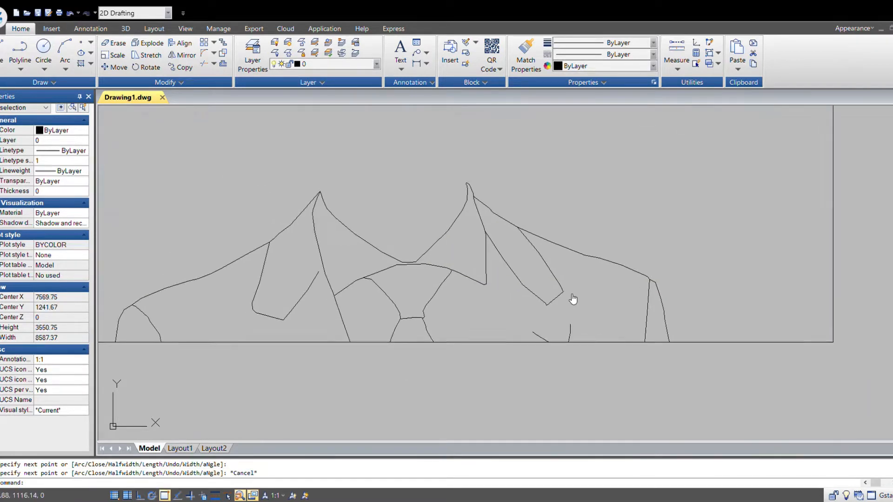
middle_drag(572, 300, 574, 330)
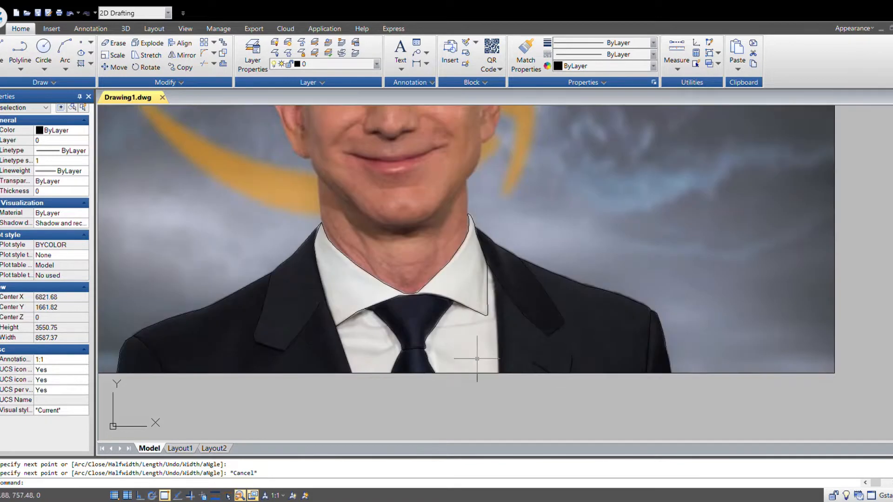
scroll(477, 359, up, 2)
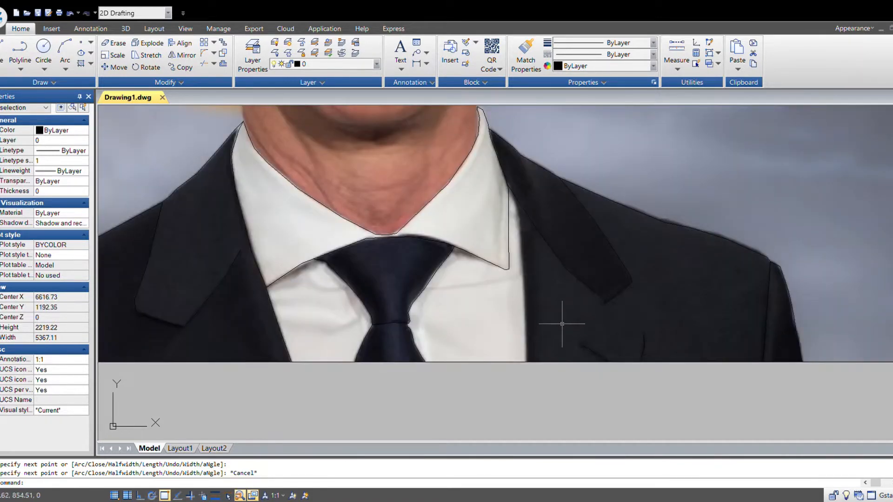
scroll(543, 327, down, 4)
mouse_move(642, 343)
middle_down()
mouse_move(542, 363)
mouse_move(546, 411)
middle_up()
scroll(378, 313, up, 2)
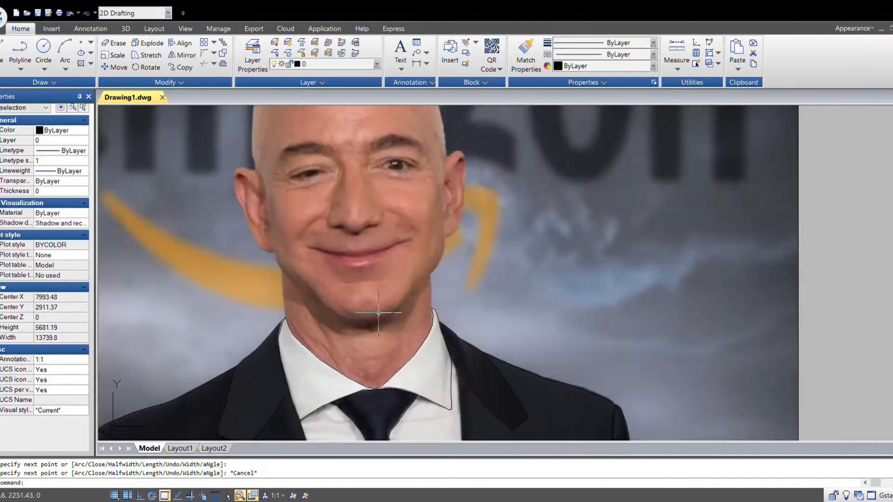
middle_drag(393, 201, 428, 325)
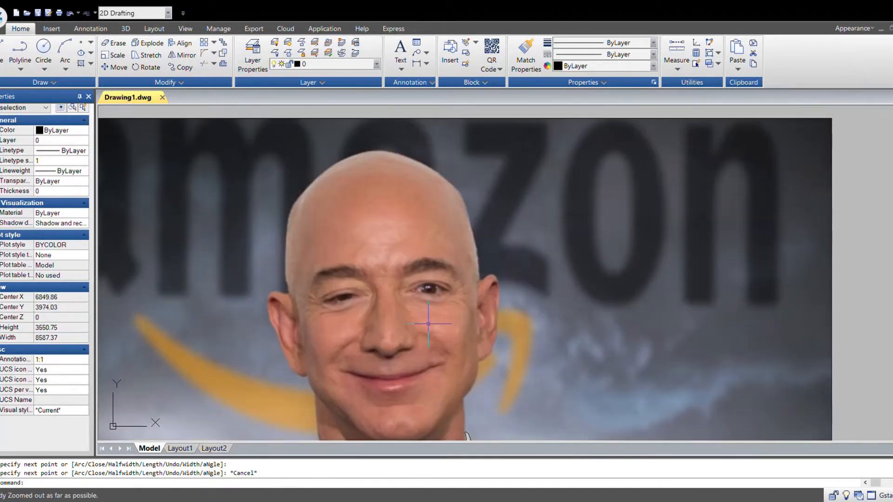
scroll(458, 345, down, 1)
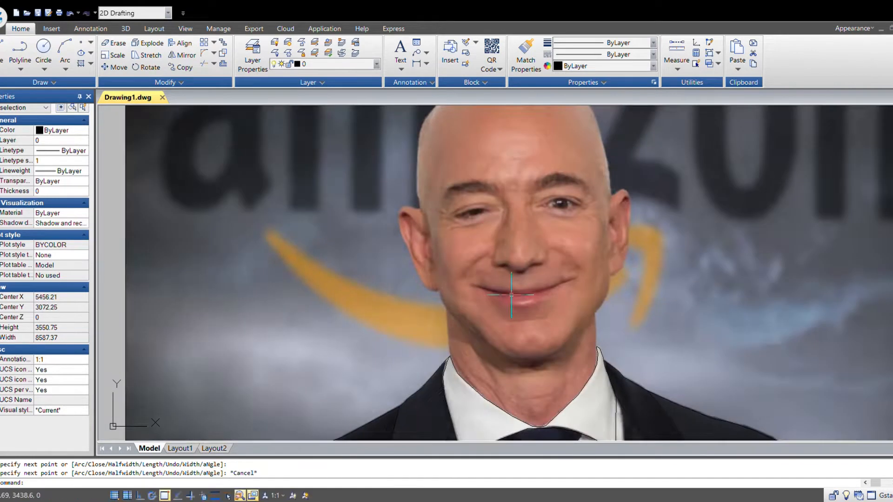
scroll(604, 330, down, 2)
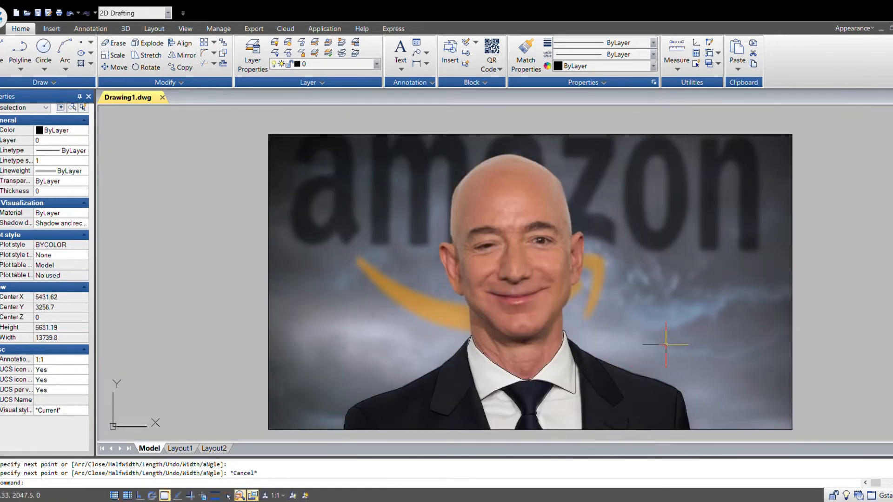
middle_drag(603, 323, 554, 311)
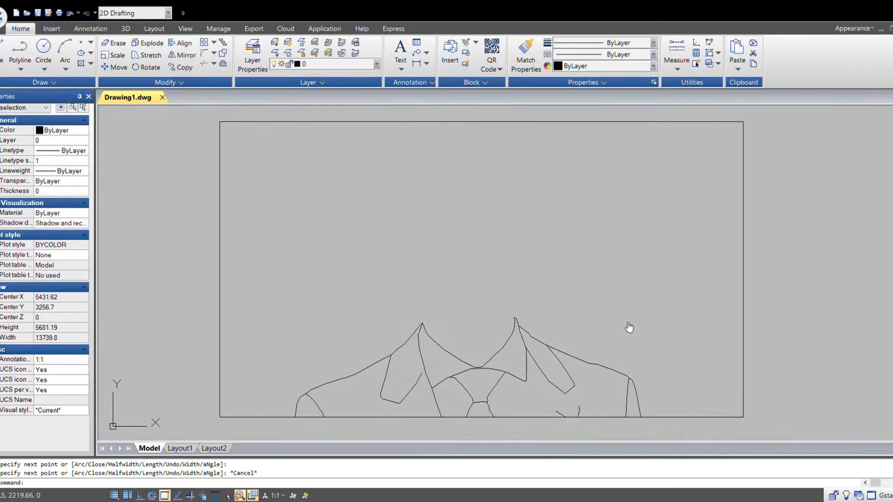
scroll(493, 273, up, 2)
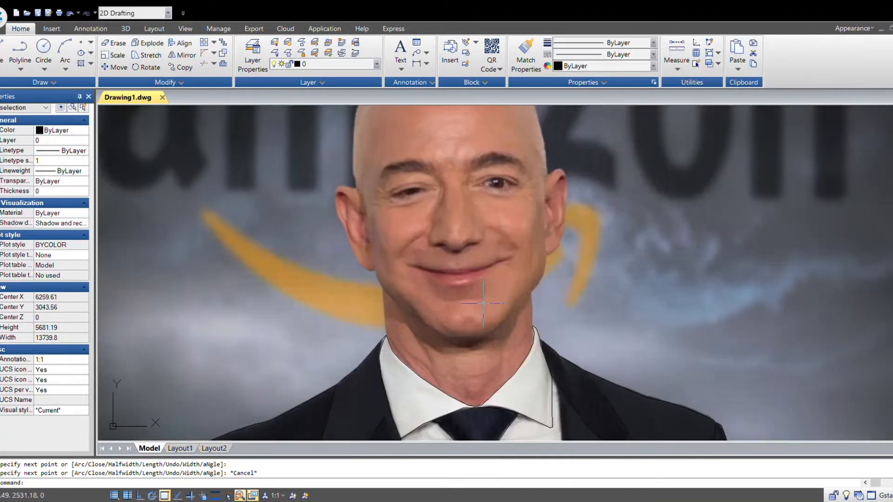
scroll(495, 304, down, 2)
middle_drag(589, 330, 547, 331)
scroll(447, 340, up, 2)
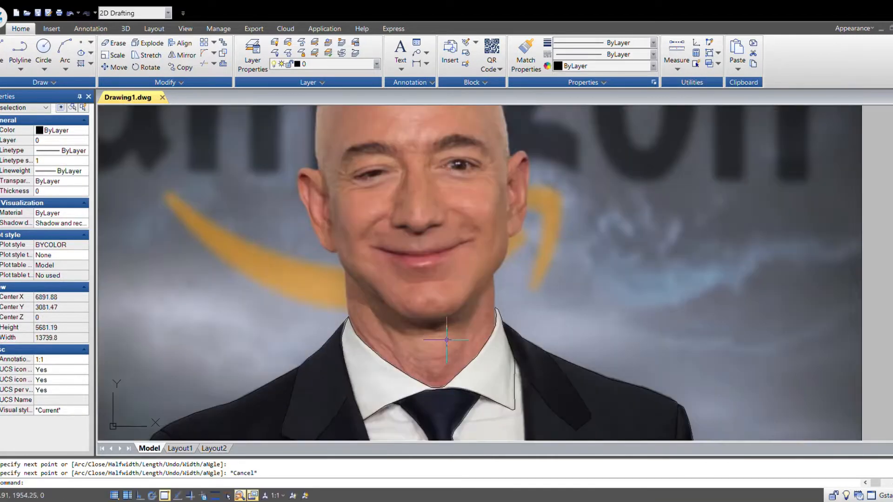
- Start a new polyline at the left shirt collar and trace the neck's left edge up to the jaw and toward the chin
key(Return)
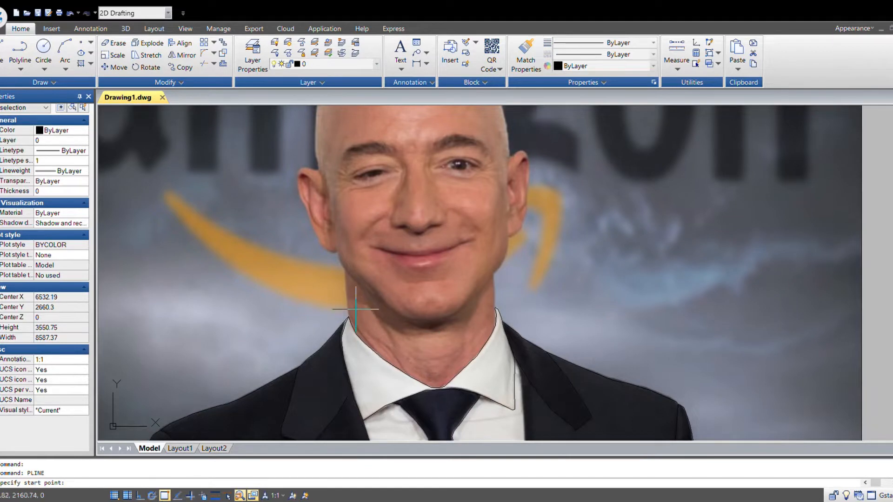
scroll(347, 323, up, 5)
click(355, 325)
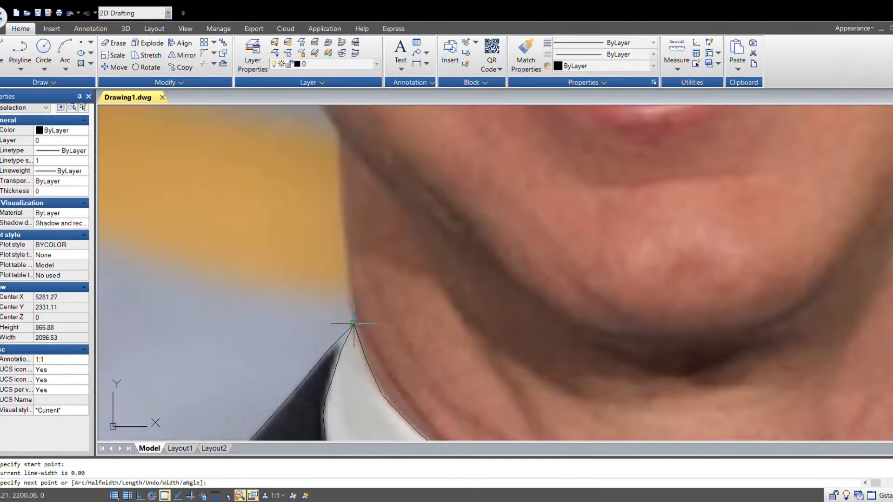
scroll(362, 265, up, 2)
click(358, 324)
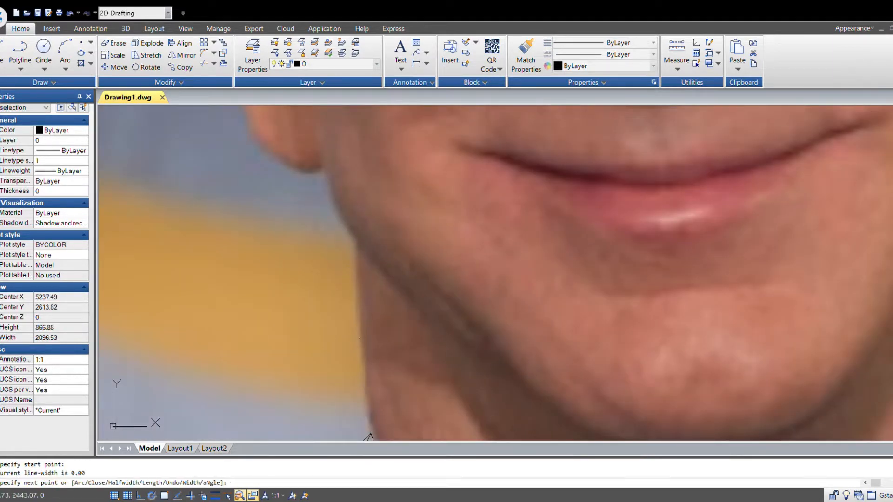
scroll(385, 286, down, 5)
scroll(355, 266, up, 5)
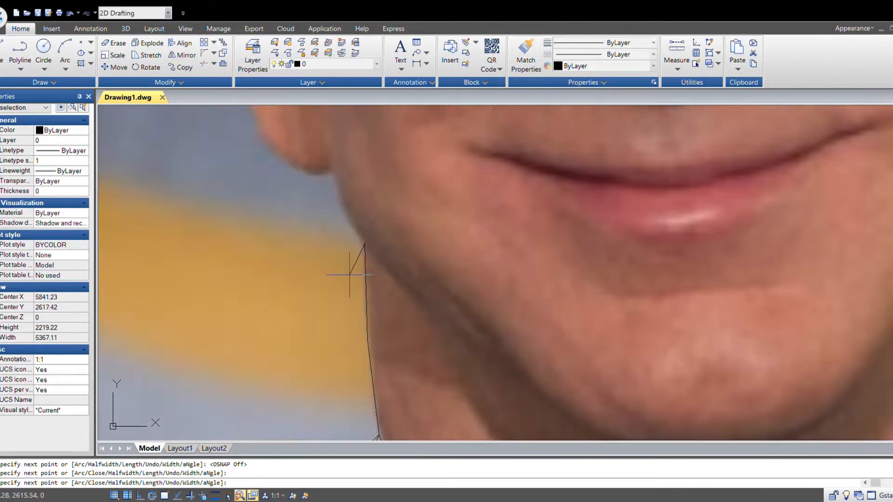
click(365, 244)
click(406, 289)
scroll(357, 323, down, 3)
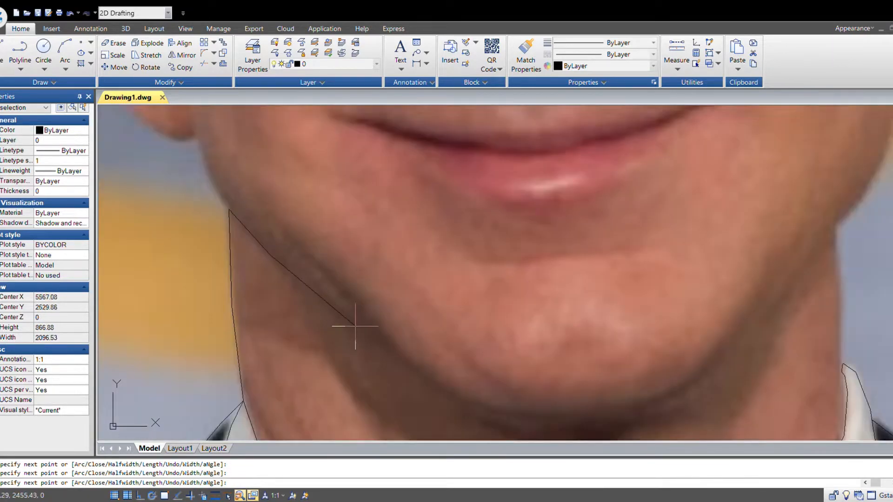
click(419, 373)
scroll(538, 413, up, 3)
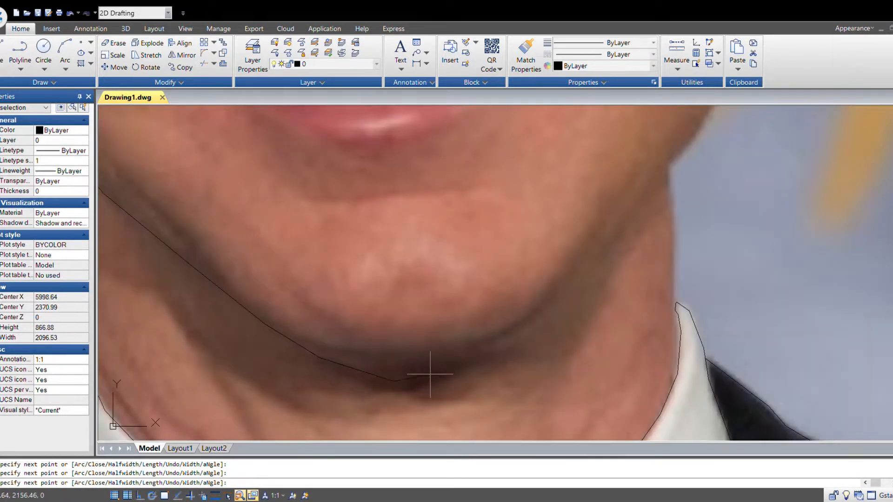
scroll(502, 346, down, 5)
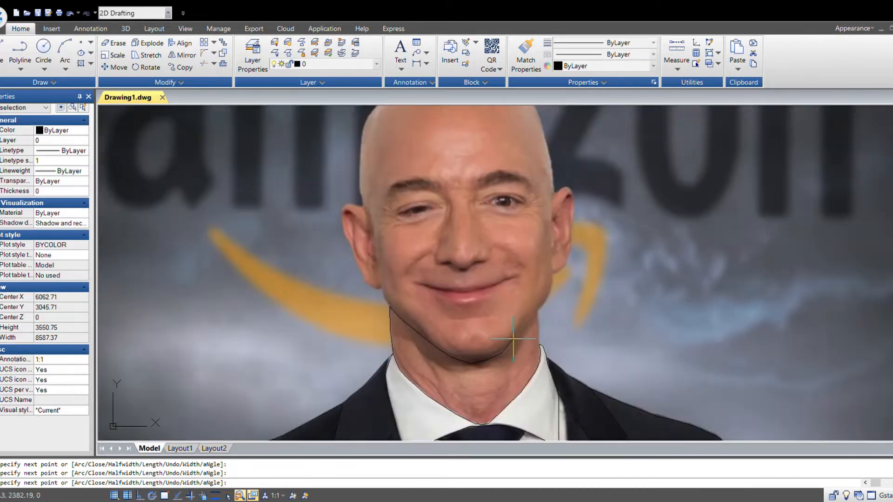
key(F3)
key(F3)
key(F3)
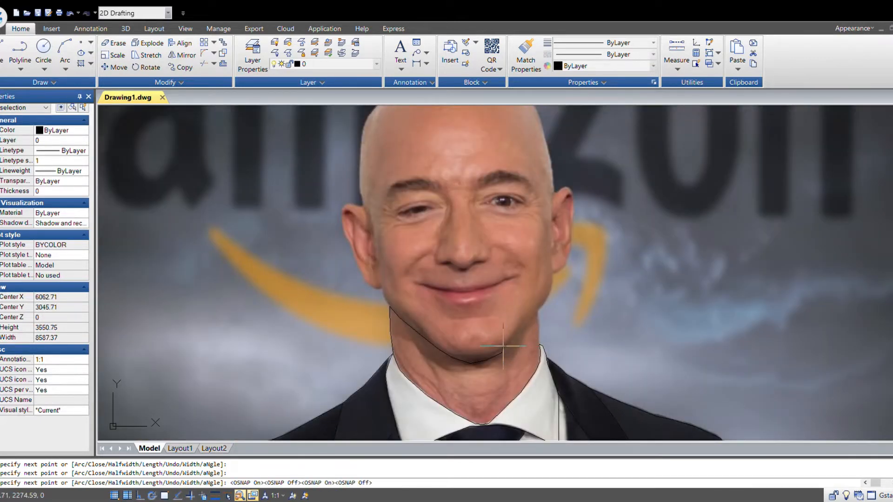
- Undo the last polyline points and retrace the line along the underside of the chin
key(ctrl+z)
key(ctrl+z)
scroll(475, 363, up, 2)
key(ctrl+z)
scroll(392, 334, up, 2)
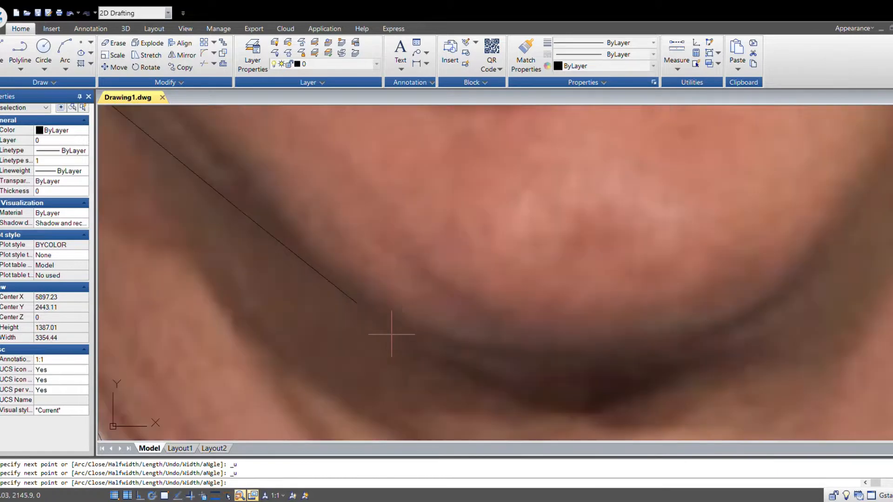
click(407, 330)
click(467, 347)
click(540, 350)
click(623, 349)
click(707, 338)
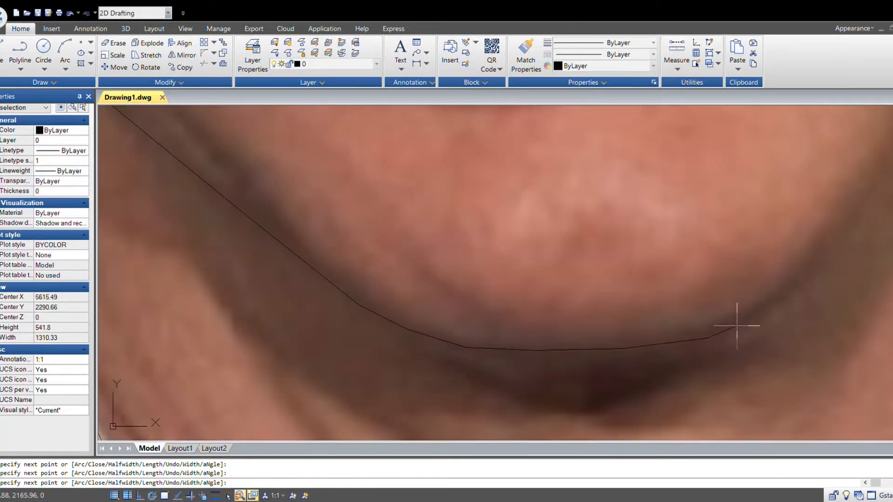
- Undo the last two chin points and continue the polyline up the jaw's right side
scroll(349, 398, down, 5)
middle_drag(544, 331, 386, 386)
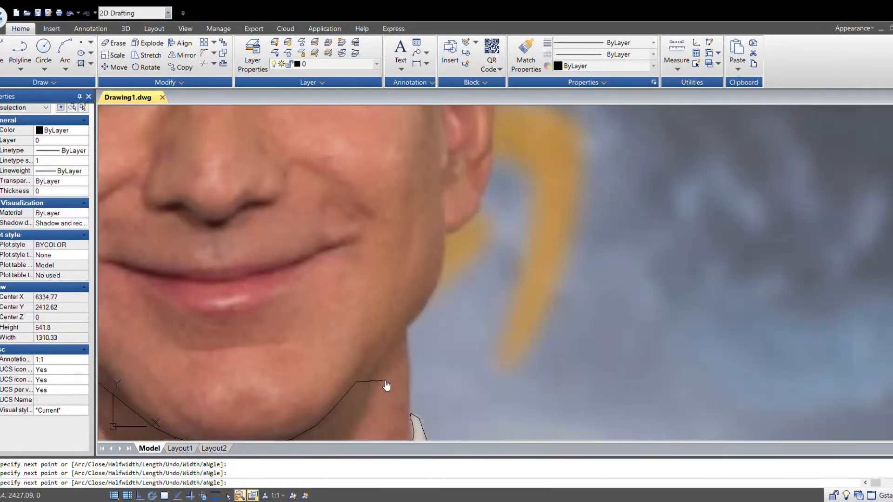
key(ctrl+z)
key(ctrl+z)
scroll(357, 385, up, 2)
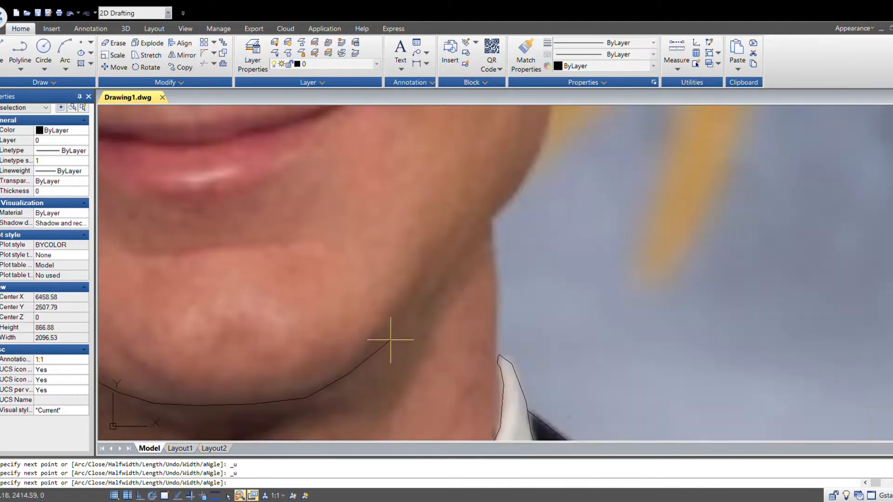
click(394, 333)
click(435, 289)
click(298, 392)
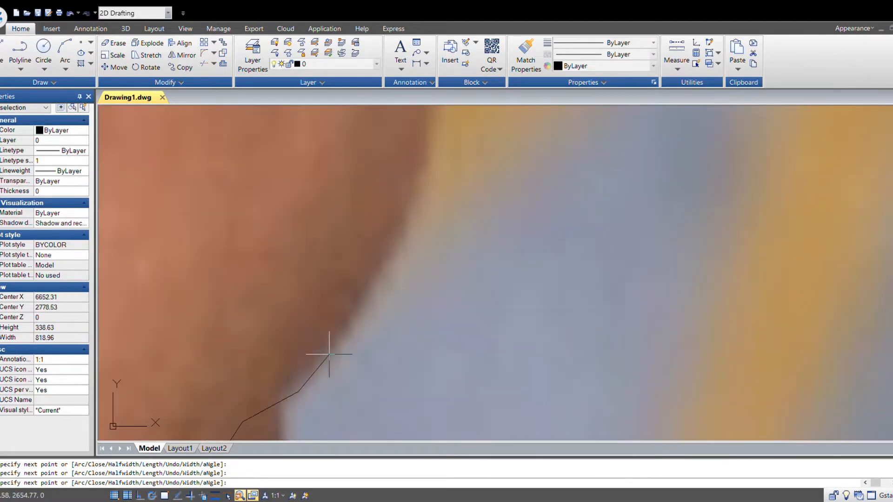
- Continue the polyline down the neck's right side to the shirt collar and end the command
scroll(438, 211, down, 2)
middle_drag(441, 168, 393, 336)
scroll(390, 331, up, 1)
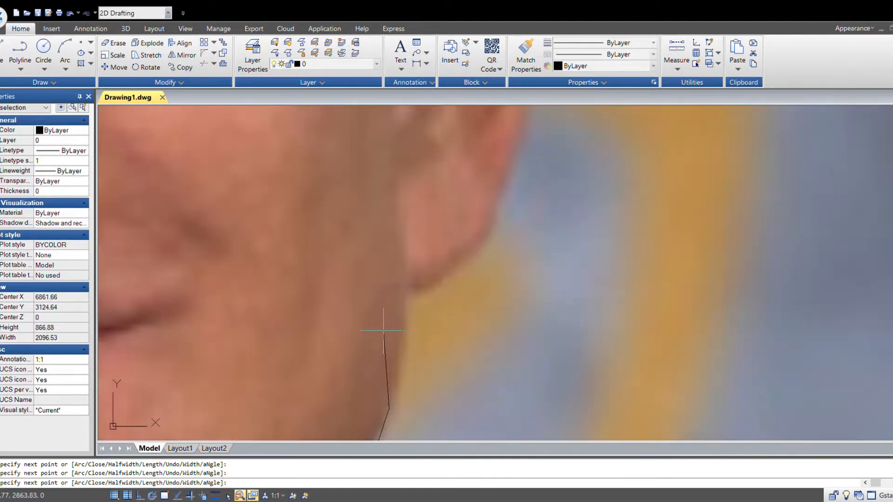
click(404, 364)
click(409, 300)
scroll(428, 343, down, 6)
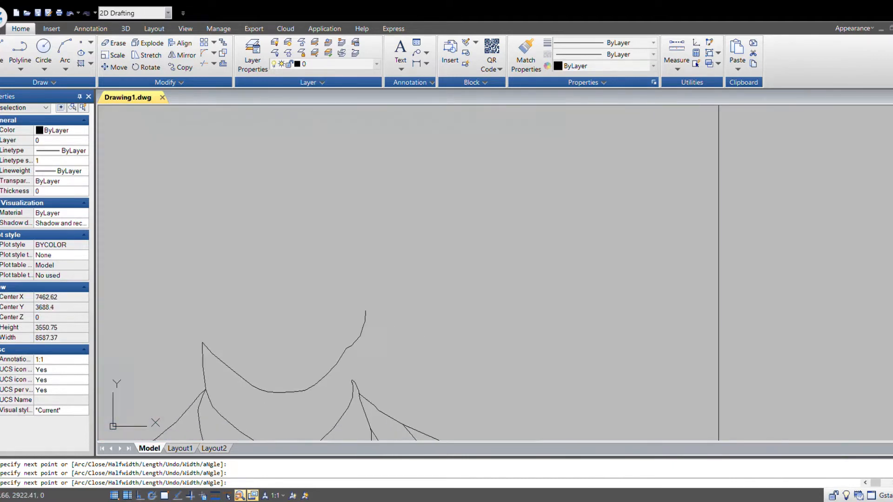
scroll(348, 349, up, 3)
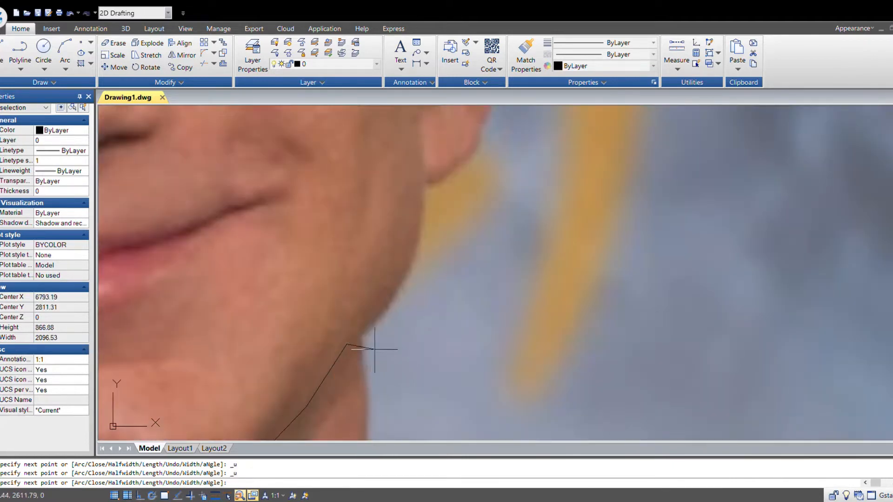
scroll(375, 331, up, 3)
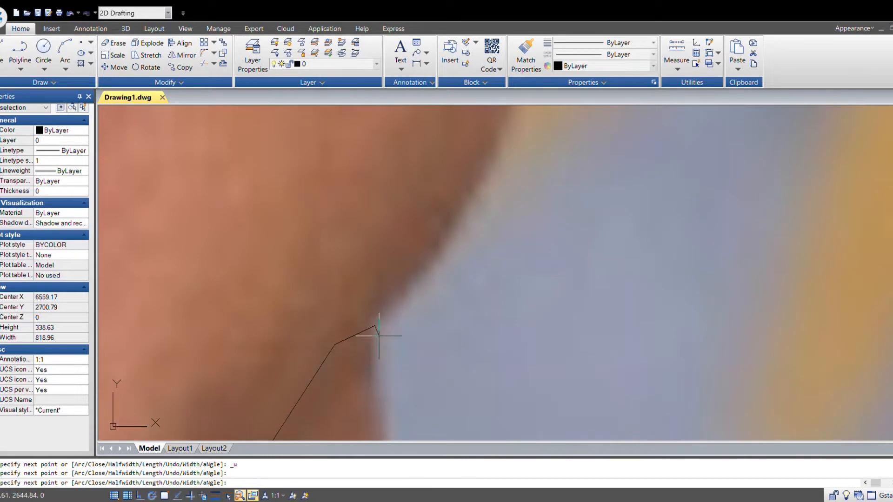
click(383, 399)
scroll(384, 398, down, 2)
middle_drag(383, 398, 348, 246)
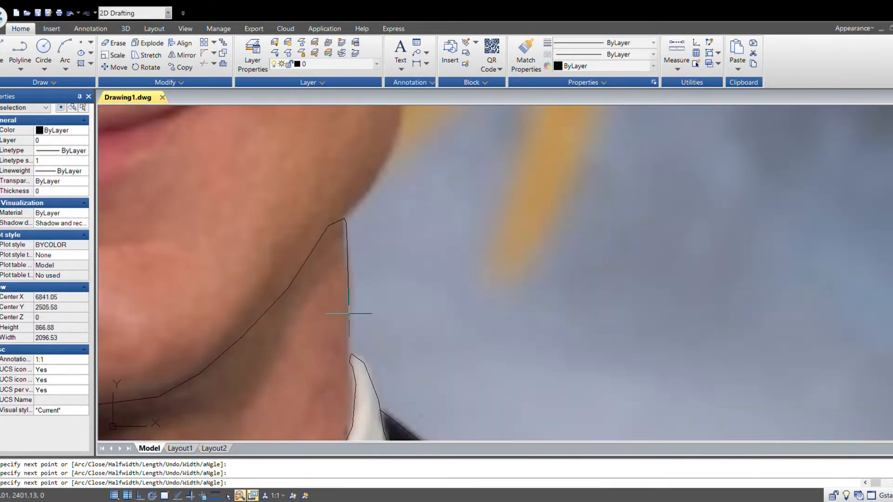
scroll(351, 334, up, 6)
key(F3)
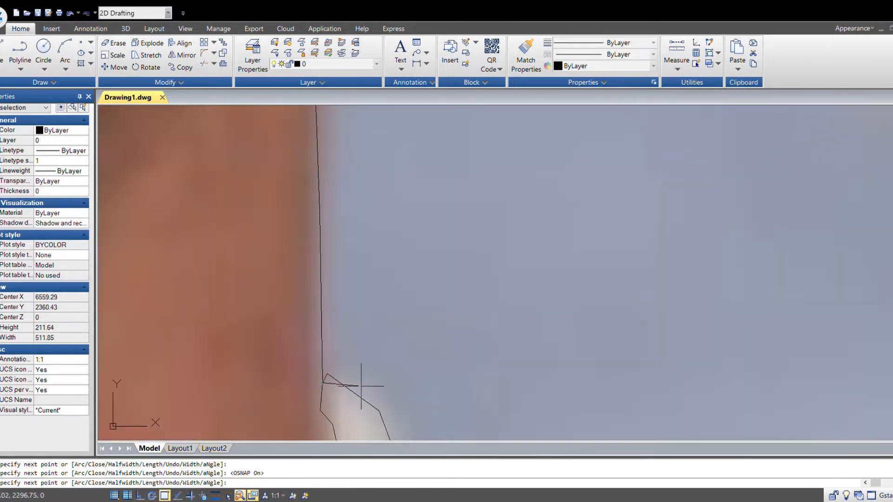
key(Escape)
- Start a new polyline at the jaw's right side and trace it up the right side of the face
scroll(399, 355, down, 14)
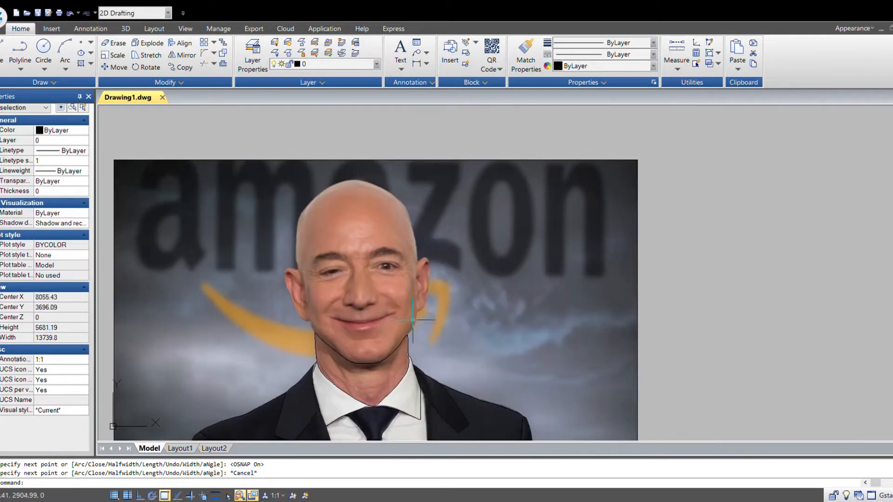
scroll(413, 320, up, 10)
key(Return)
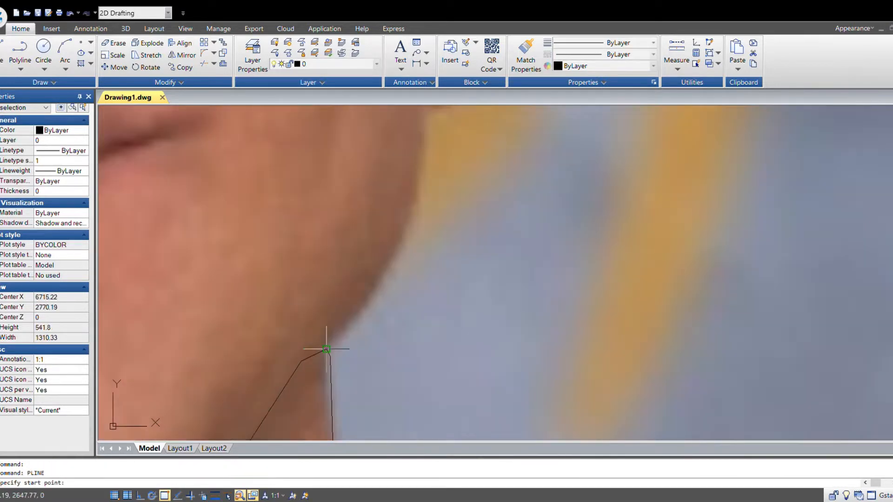
click(327, 349)
click(354, 323)
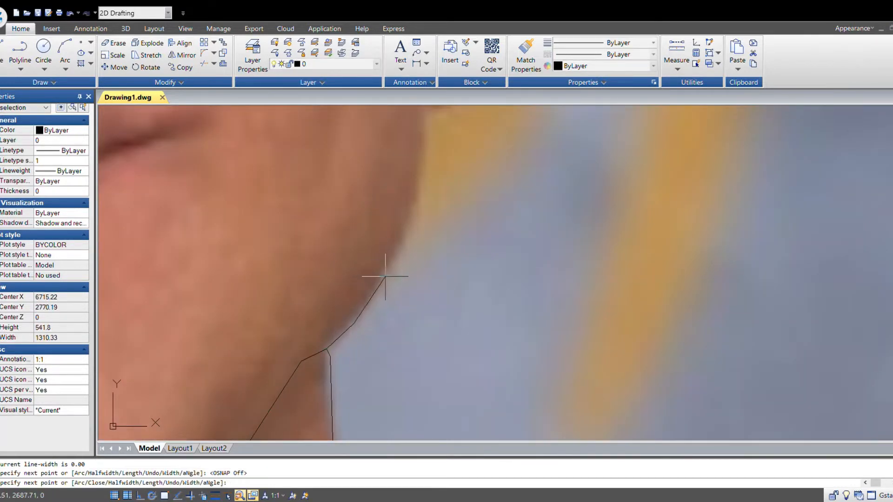
click(386, 279)
click(412, 220)
- Continue the polyline up the right side of the head past the ear
middle_drag(431, 173, 401, 338)
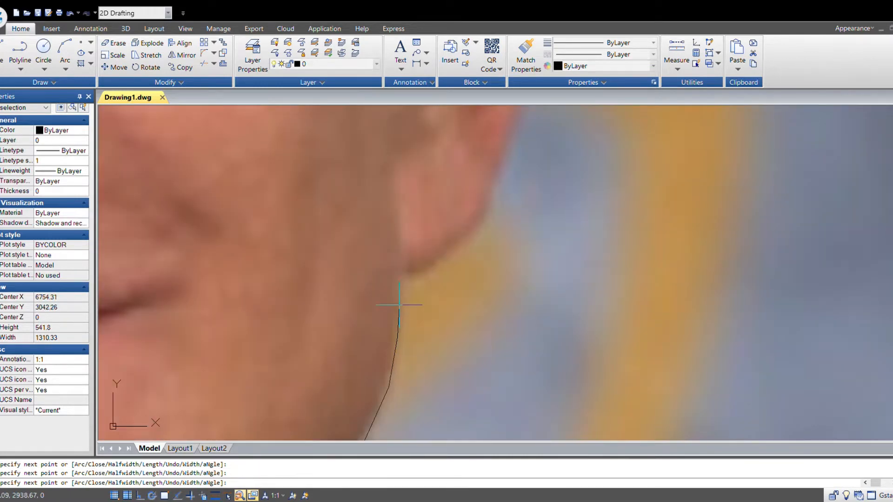
scroll(426, 302, down, 3)
scroll(377, 345, up, 2)
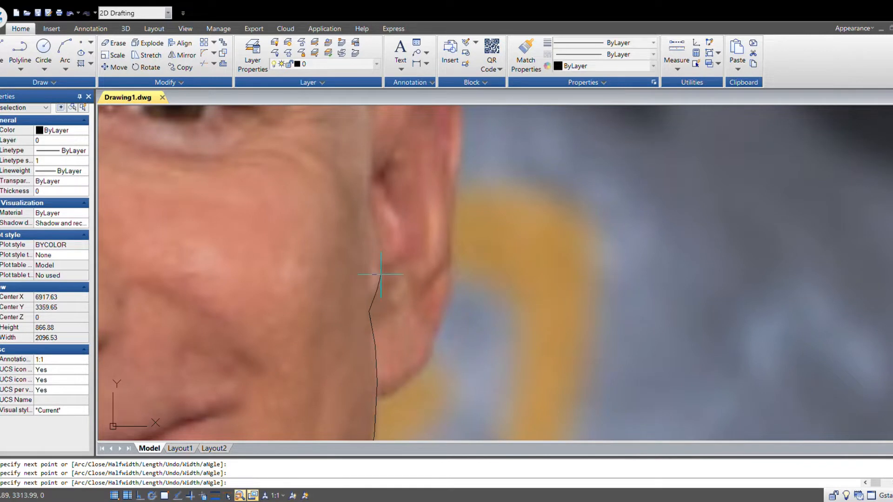
middle_drag(370, 211, 387, 321)
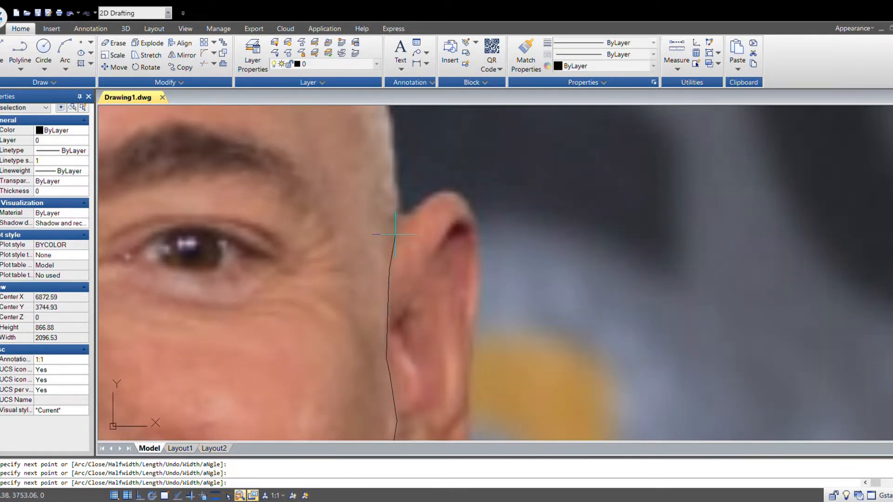
scroll(396, 170, down, 3)
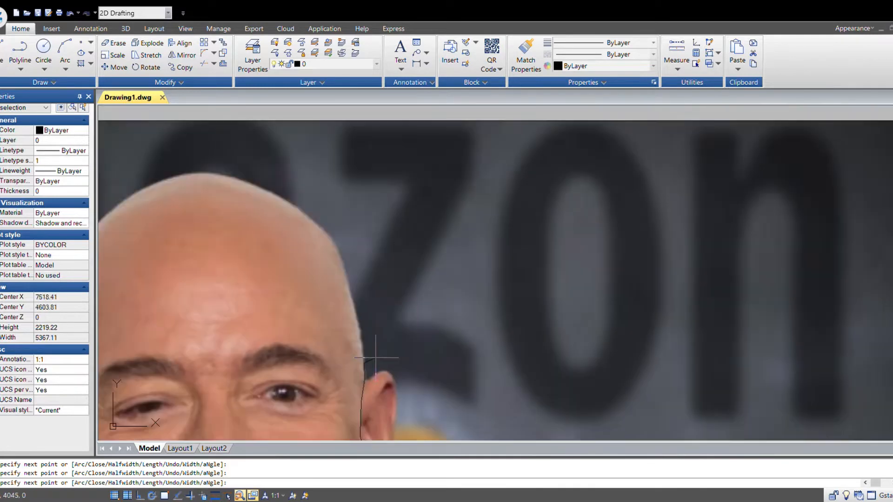
scroll(377, 356, up, 4)
scroll(409, 326, down, 1)
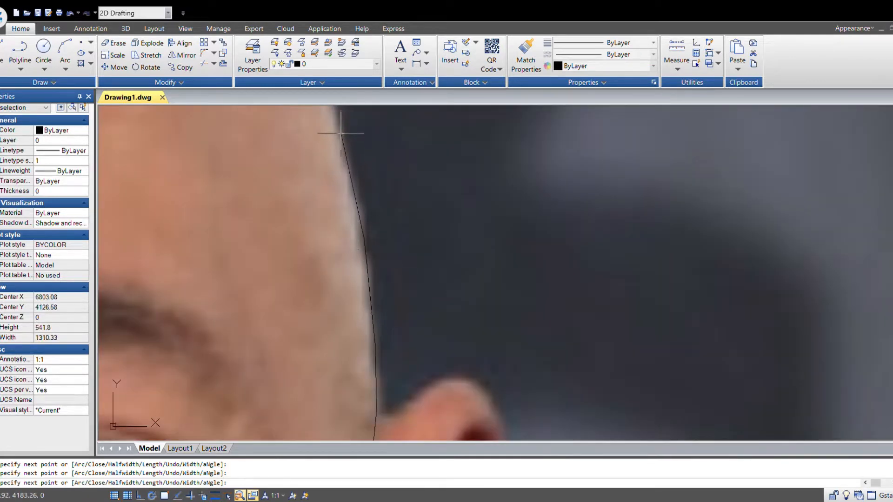
scroll(403, 261, down, 4)
scroll(409, 329, up, 2)
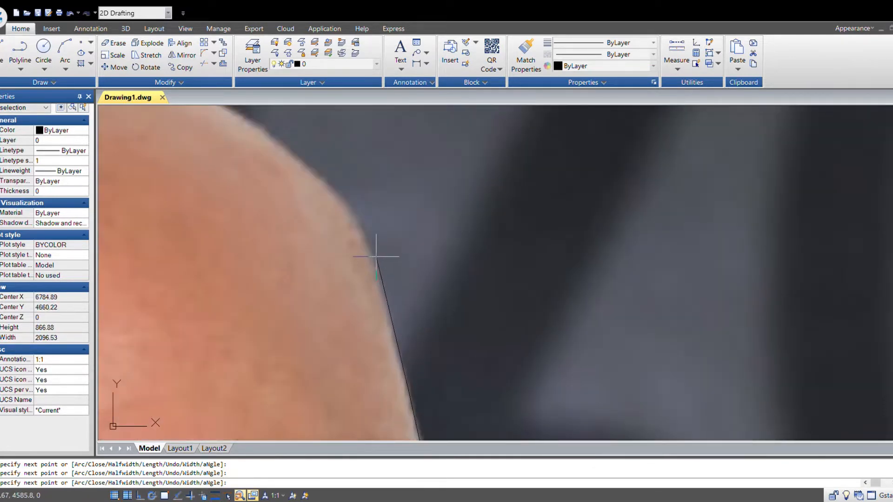
scroll(344, 191, up, 4)
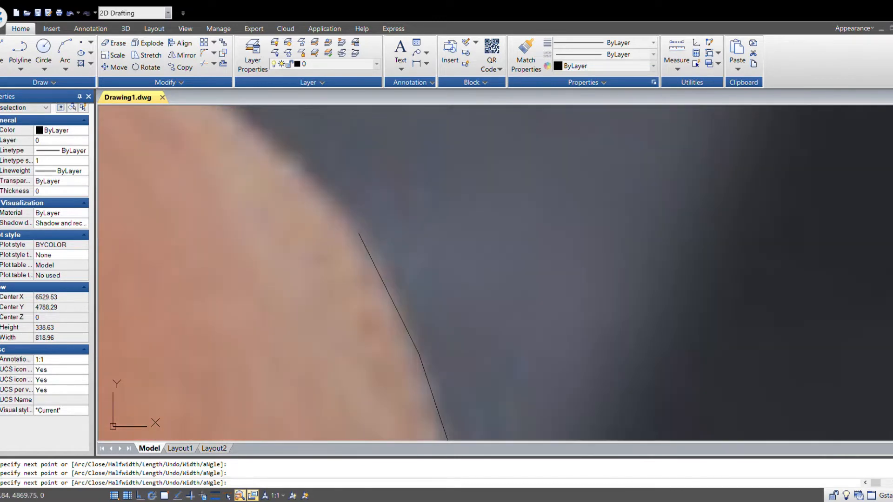
scroll(282, 156, down, 2)
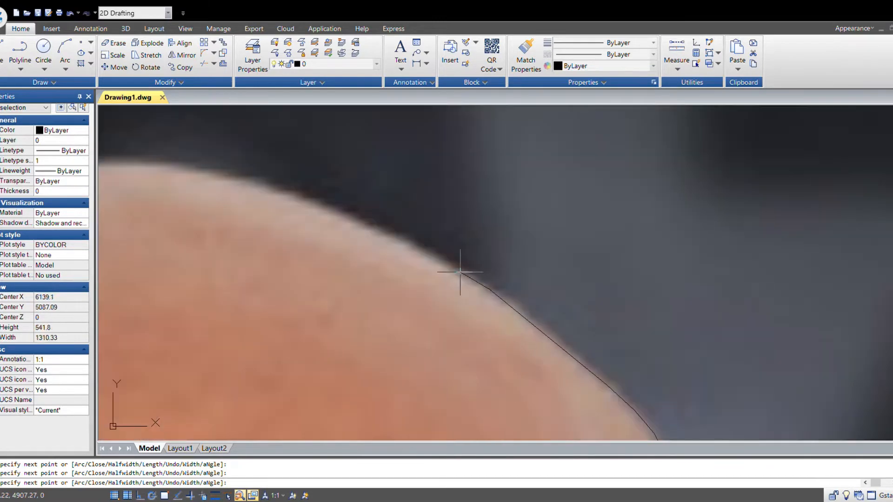
- Continue the polyline over the top of the bald head toward its left side
click(262, 182)
middle_drag(211, 234, 637, 368)
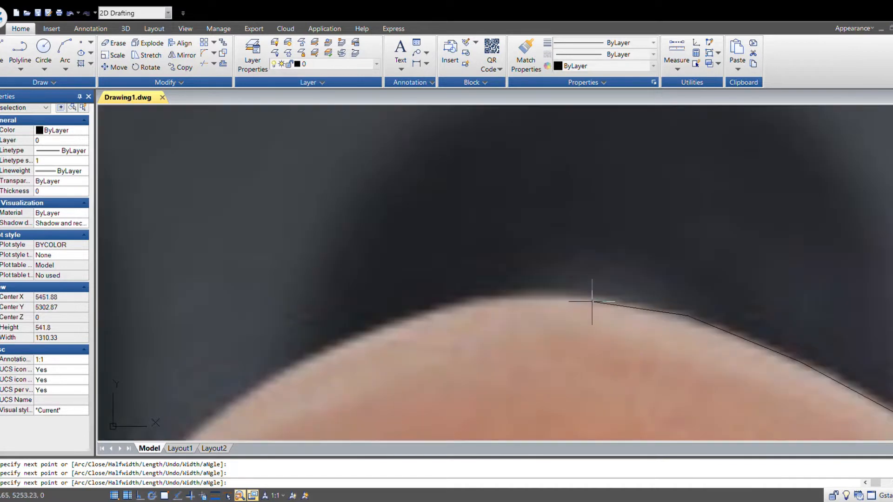
click(588, 298)
click(508, 291)
click(366, 327)
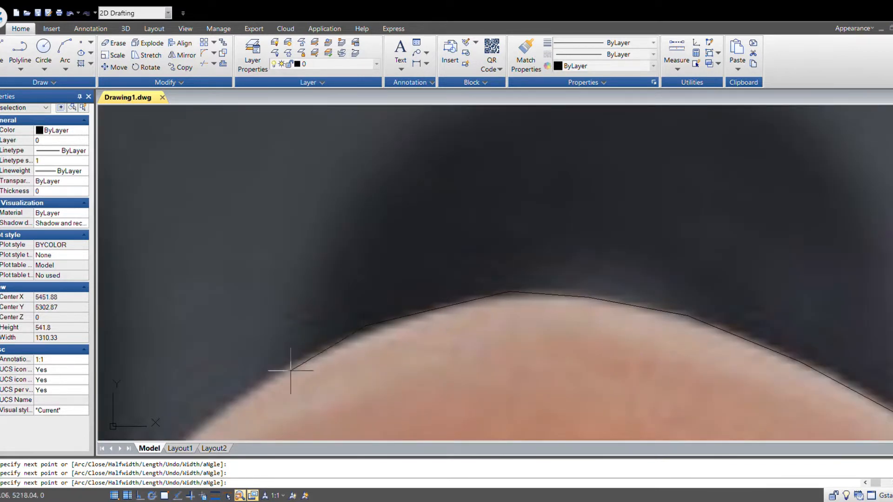
click(263, 380)
- Continue the polyline down the left side of the head to the front of the ear
scroll(265, 386, down, 2)
middle_drag(269, 392, 562, 279)
scroll(516, 303, up, 1)
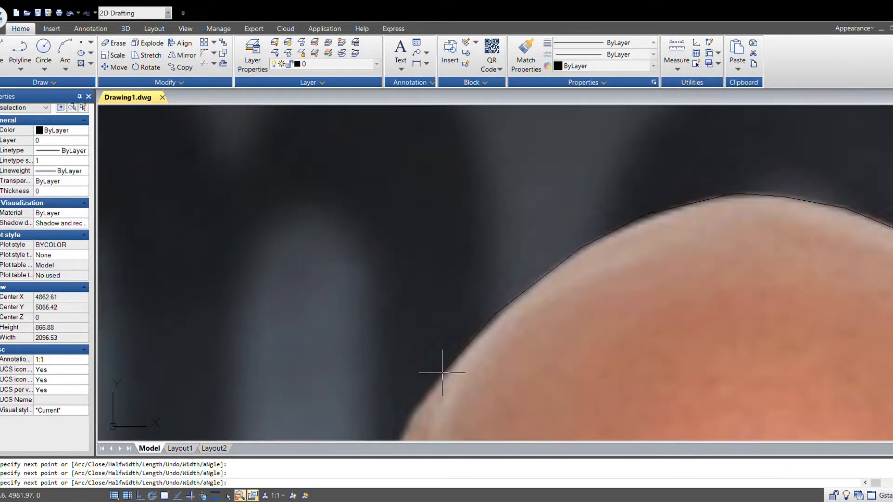
mouse_move(442, 373)
middle_down()
mouse_move(495, 313)
mouse_move(509, 239)
middle_up()
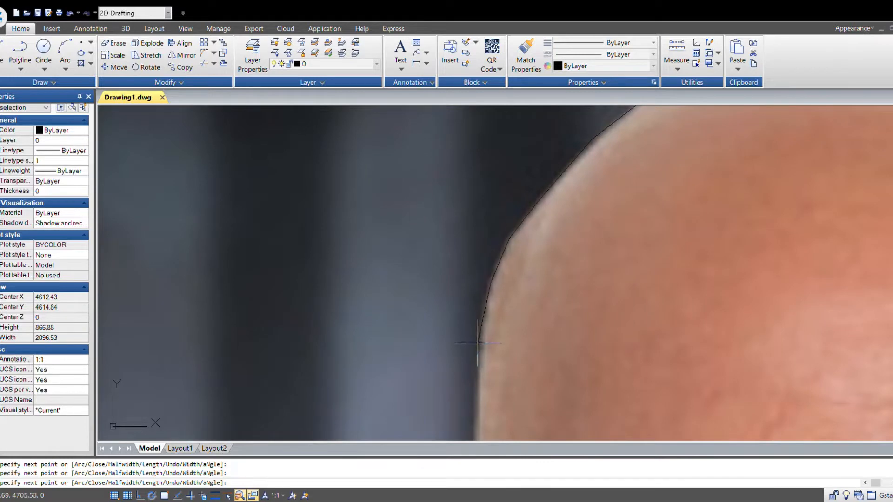
mouse_move(489, 372)
middle_down()
mouse_move(499, 308)
mouse_move(473, 209)
middle_up()
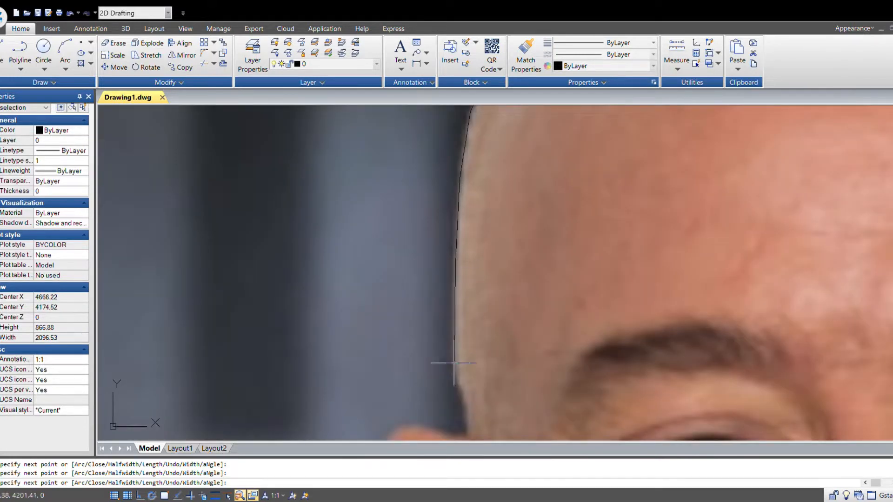
middle_drag(453, 363, 408, 269)
scroll(408, 269, up, 2)
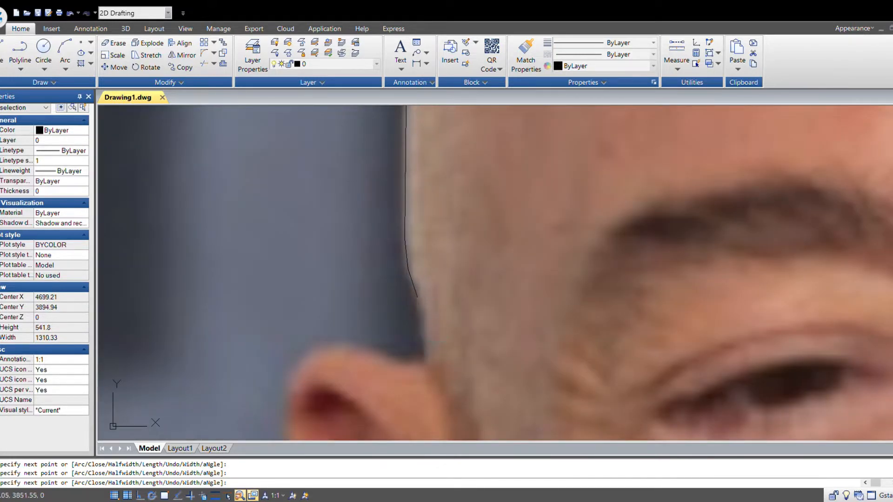
click(424, 343)
scroll(425, 345, down, 1)
middle_drag(461, 377, 409, 206)
scroll(394, 207, up, 1)
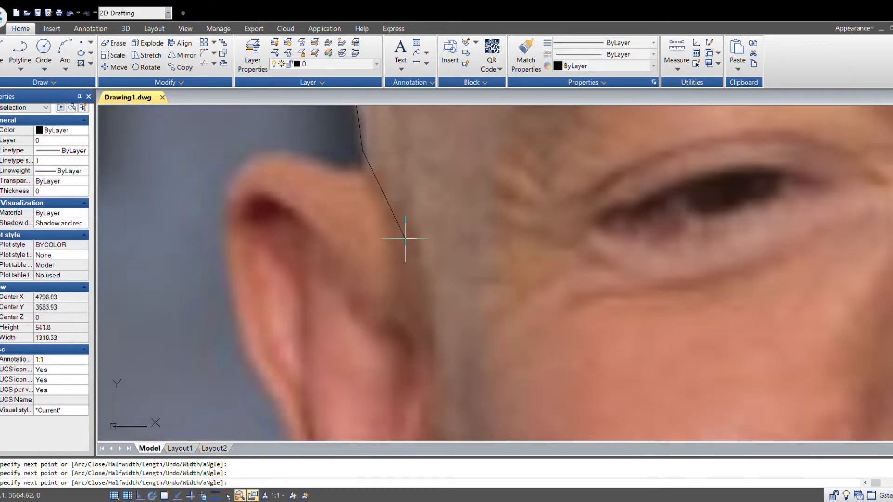
middle_drag(426, 306, 534, 176)
middle_drag(580, 225, 523, 325)
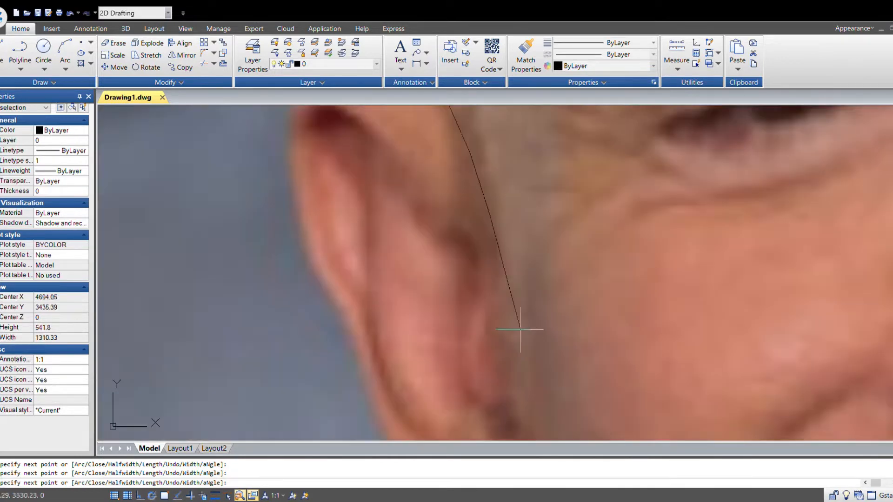
- Undo the last polyline points placed beside the ear and try placing a new one
key(ctrl+z)
click(511, 354)
middle_drag(544, 370, 577, 176)
key(ctrl+z)
middle_drag(581, 139, 561, 264)
key(ctrl+z)
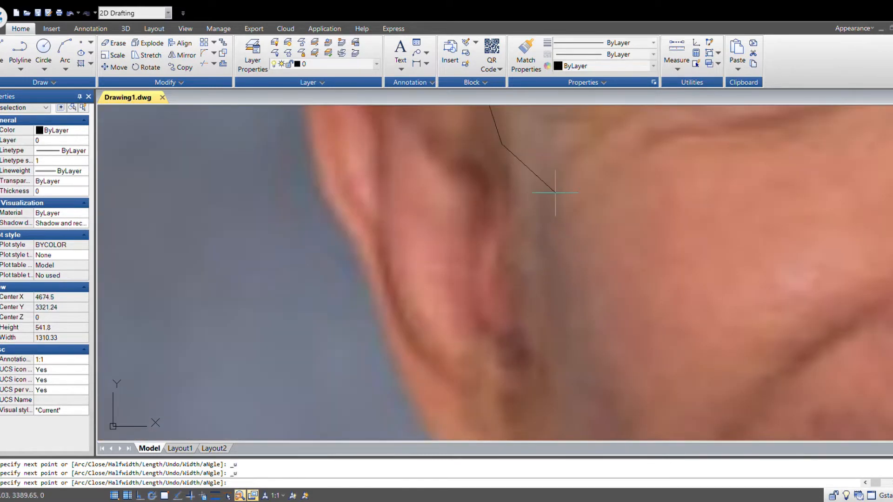
- Continue the polyline down in front of the ear to the jaw and end the command
middle_drag(542, 192, 534, 309)
click(512, 350)
mouse_move(512, 350)
middle_down()
mouse_move(562, 225)
mouse_move(556, 291)
middle_up()
middle_drag(547, 364, 606, 283)
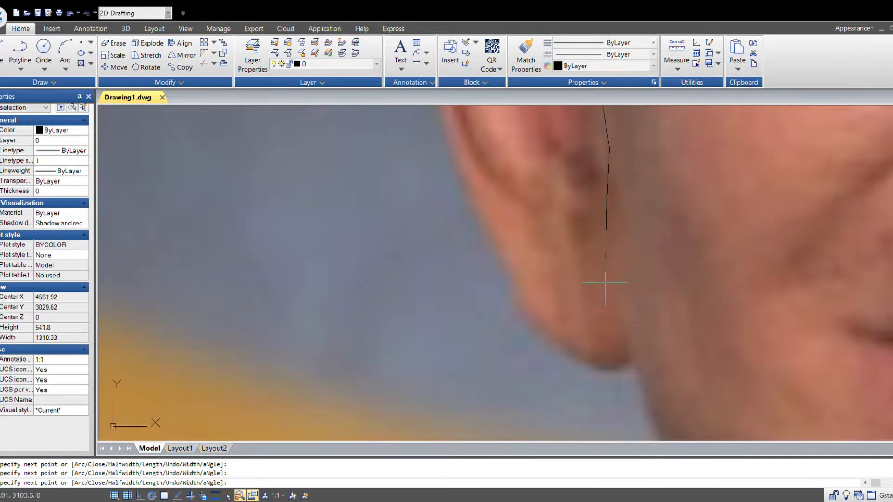
click(633, 373)
middle_drag(655, 386, 366, 186)
scroll(367, 186, down, 1)
key(F3)
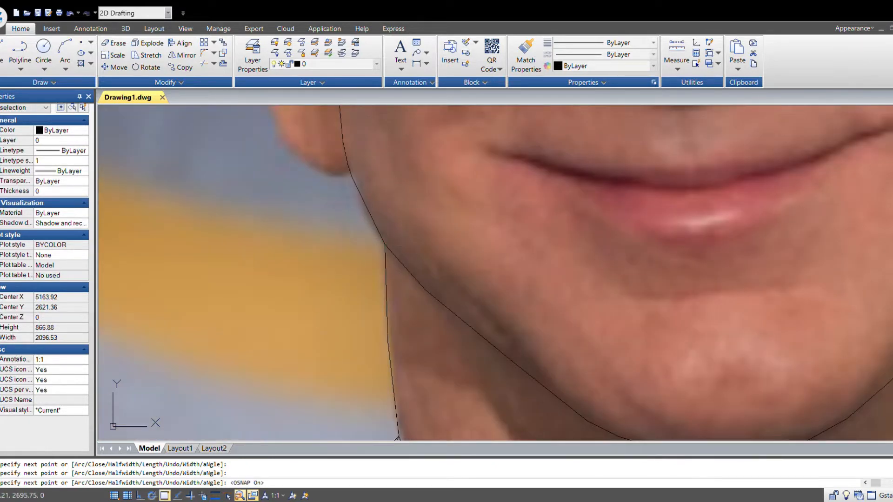
scroll(479, 295, down, 8)
key(Escape)
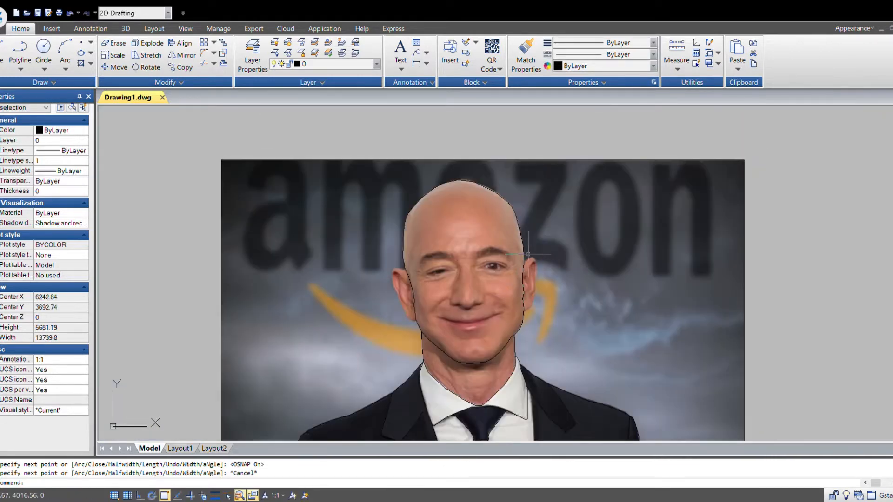
- Start a new polyline on the face outline and trace around the top of the left ear
scroll(469, 305, up, 2)
scroll(292, 242, up, 2)
middle_drag(294, 236, 401, 264)
key(space)
scroll(433, 186, up, 2)
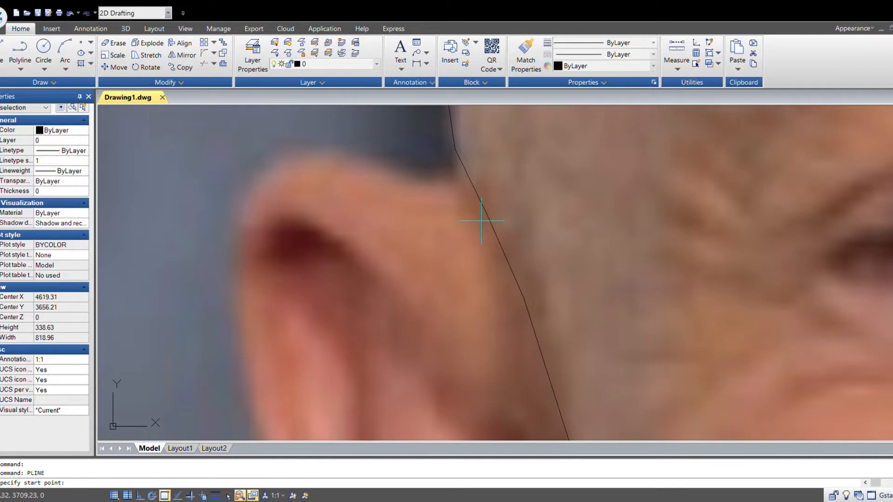
click(487, 215)
click(459, 192)
click(401, 172)
click(336, 152)
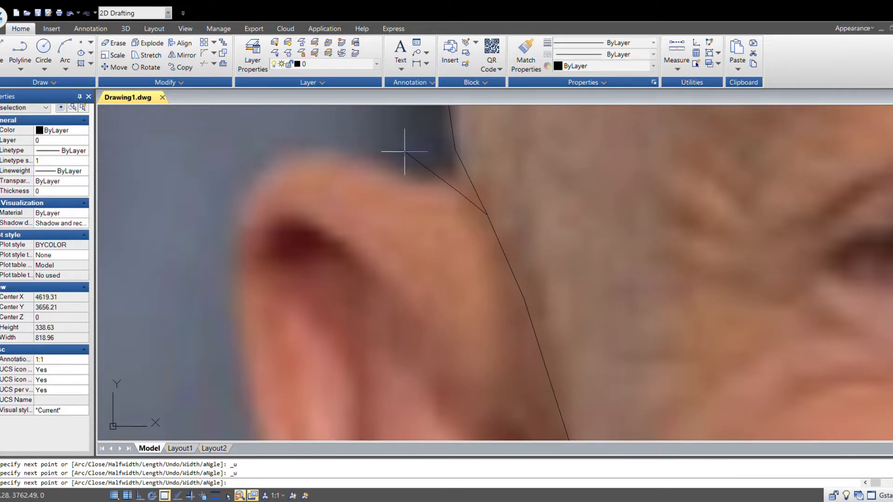
key(F3)
scroll(432, 180, up, 2)
click(352, 152)
click(292, 138)
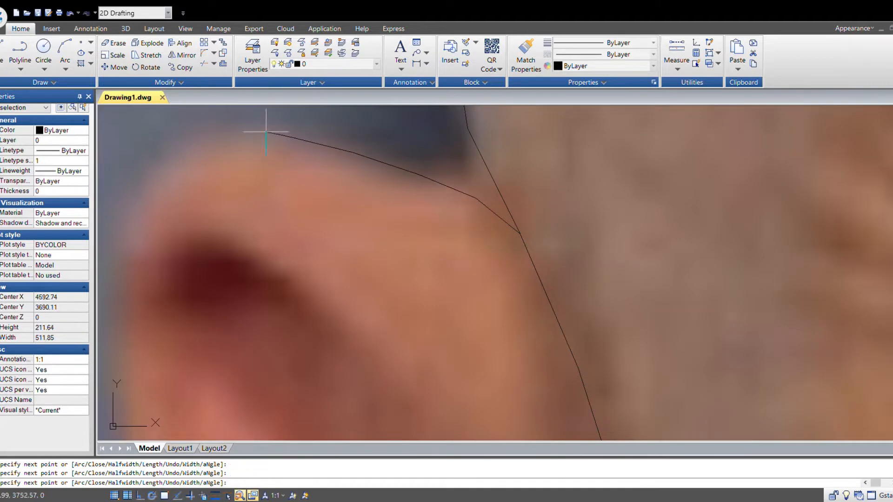
click(246, 128)
middle_drag(220, 197, 627, 270)
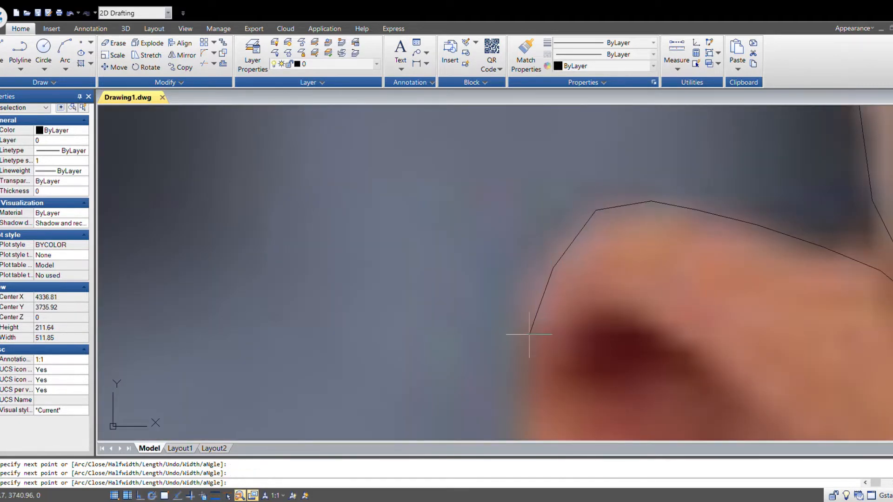
click(529, 334)
scroll(529, 334, down, 3)
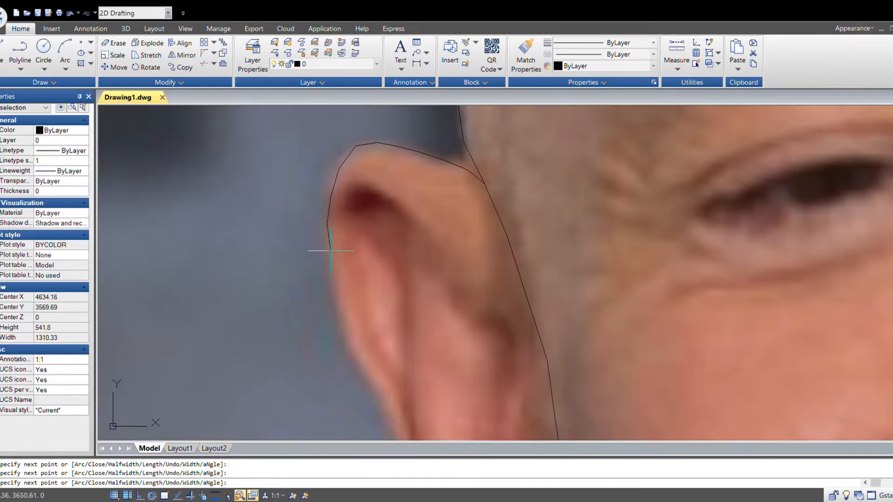
- Continue the ear polyline down its back edge to the earlobe, join the face outline and end the command
click(339, 313)
middle_drag(416, 344, 367, 266)
scroll(367, 266, up, 1)
click(258, 277)
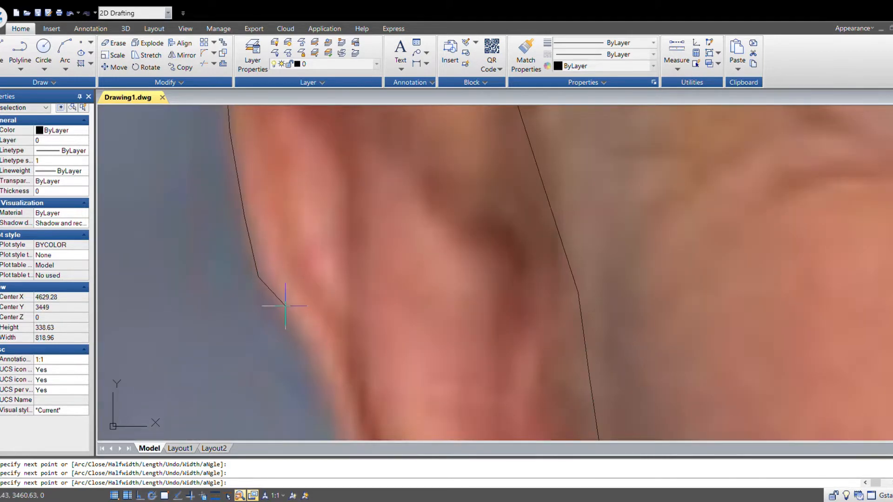
click(313, 348)
middle_drag(378, 418, 484, 257)
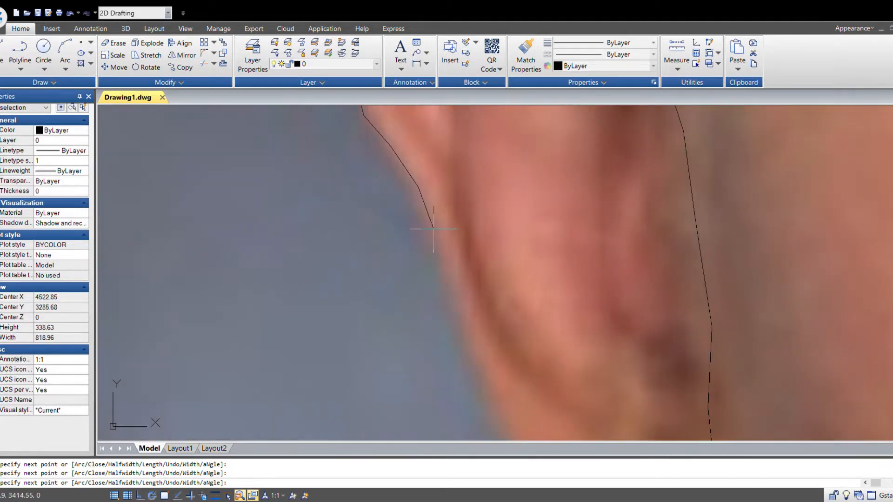
click(453, 305)
middle_drag(536, 360, 362, 224)
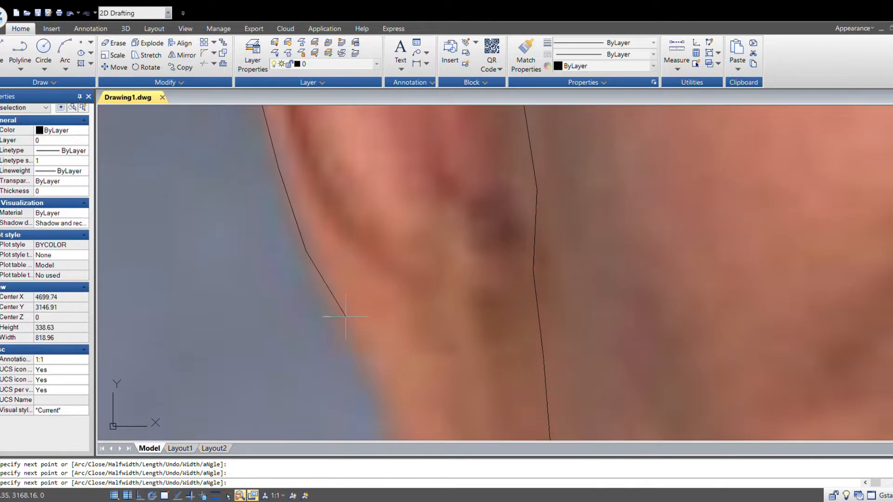
click(343, 322)
middle_drag(493, 368, 595, 200)
click(503, 296)
middle_drag(589, 348, 359, 297)
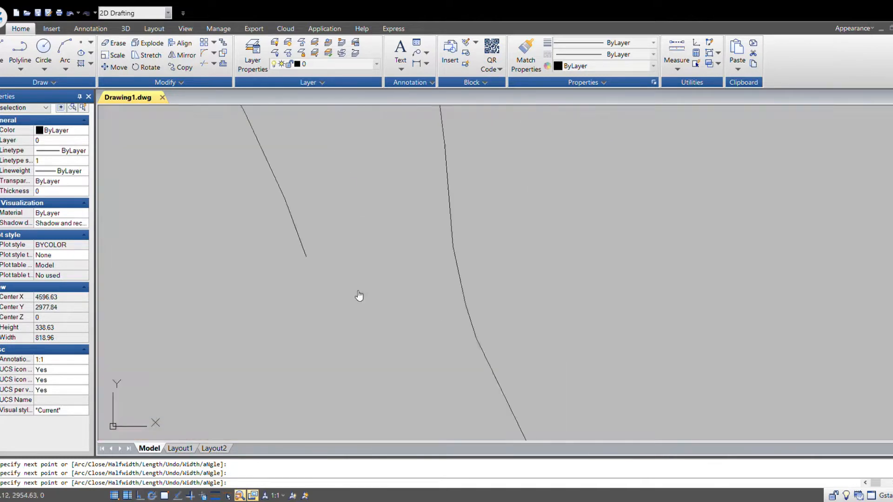
click(331, 298)
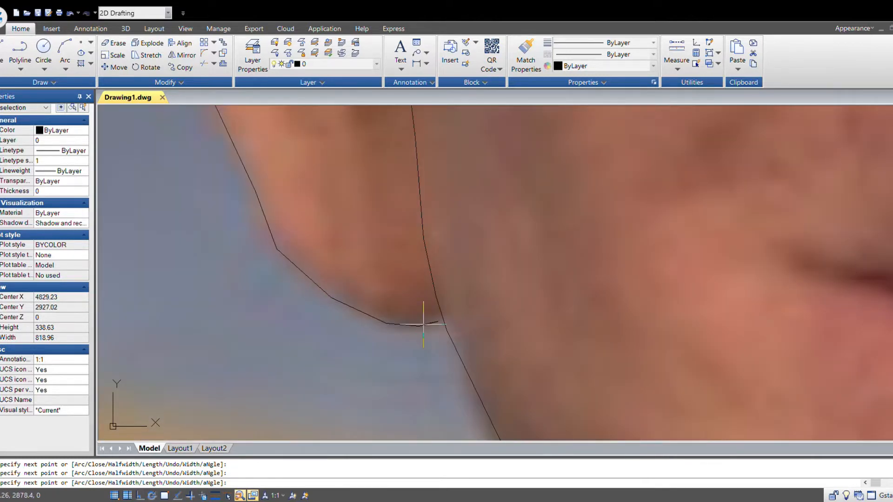
key(F3)
scroll(453, 309, up, 2)
key(Escape)
scroll(491, 330, up, 2)
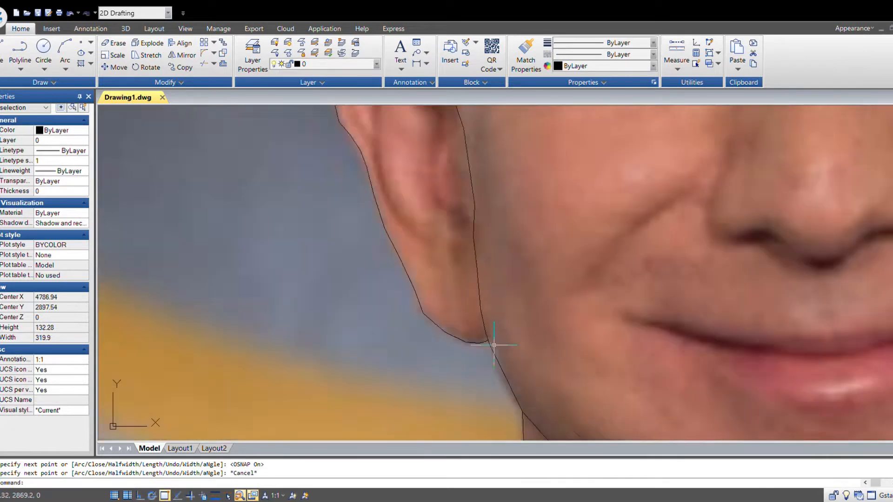
scroll(494, 345, down, 10)
scroll(447, 342, up, 5)
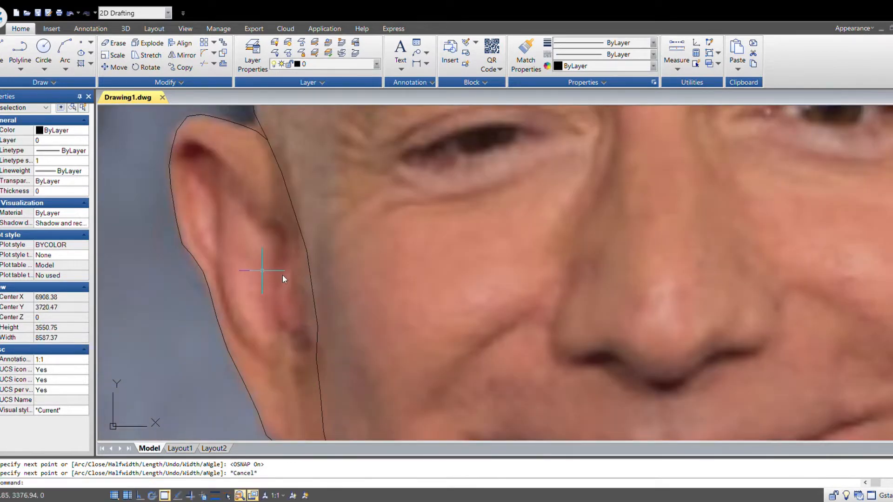
- Draw a polyline running down the inner ridge of the left ear, then end the command
key(space)
scroll(262, 270, up, 4)
click(240, 173)
click(243, 275)
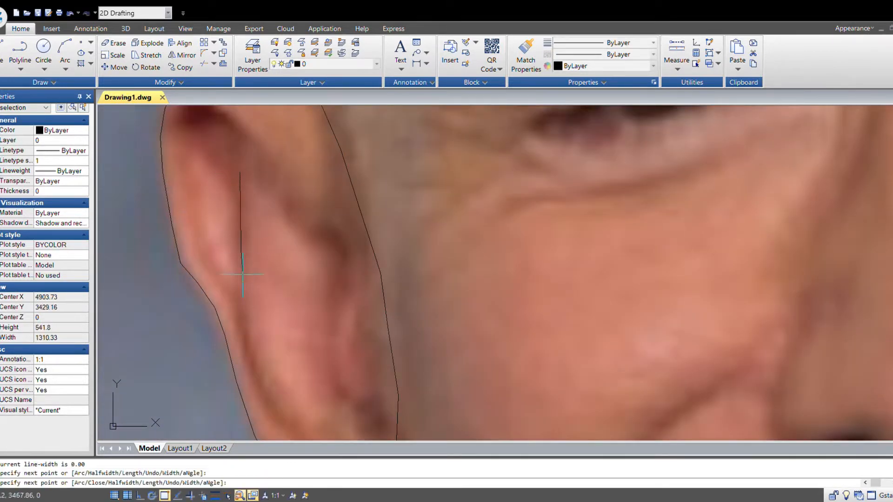
click(241, 313)
click(249, 352)
middle_drag(273, 375, 347, 303)
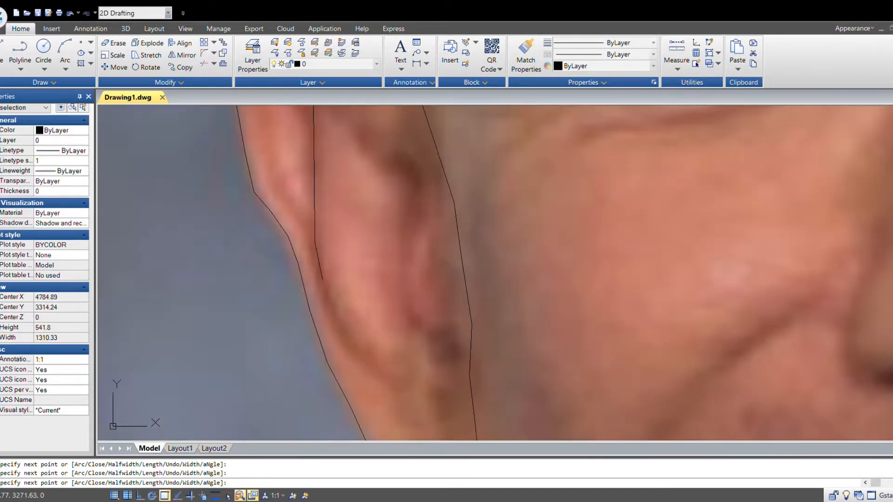
scroll(419, 372, down, 3)
key(Escape)
- Start a new polyline low inside the left ear and trace its inner rim upward toward the top
key(space)
scroll(349, 251, up, 3)
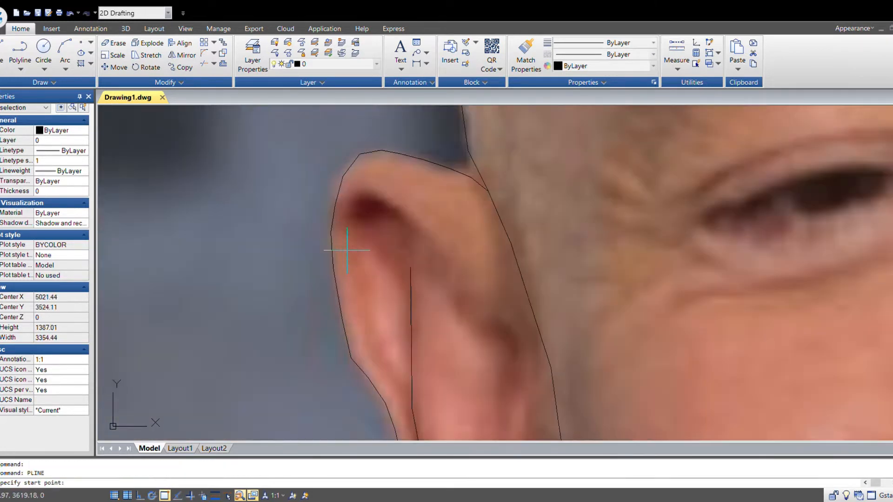
scroll(356, 273, up, 3)
click(397, 341)
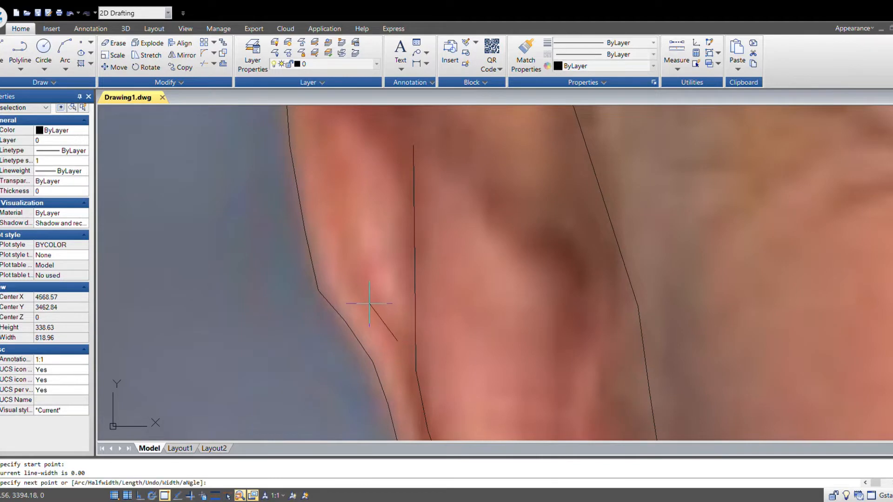
click(355, 288)
click(351, 261)
click(345, 220)
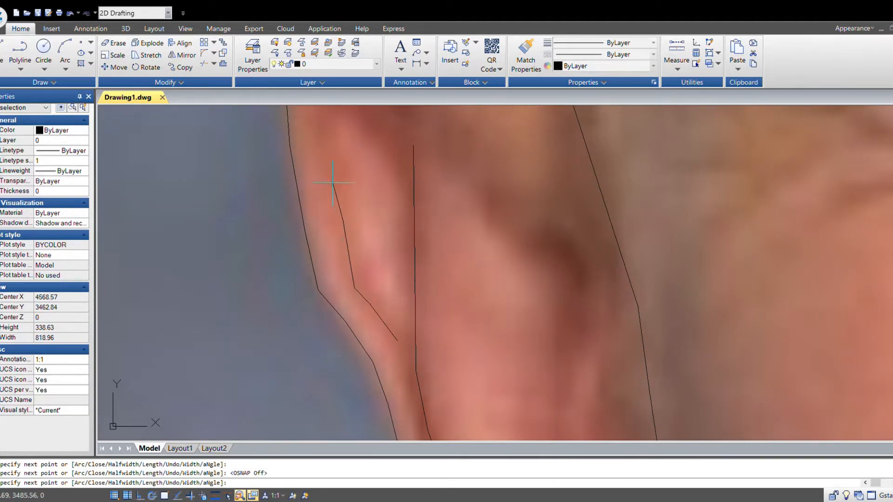
- Undo the last two polyline points, add a point across the upper ear fold and end the command
key(ctrl+z)
key(ctrl+z)
scroll(346, 274, up, 2)
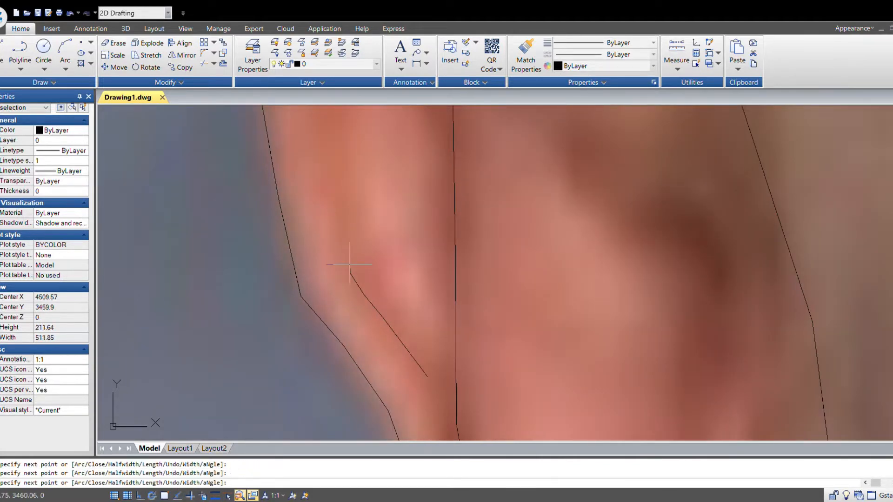
scroll(369, 329, down, 4)
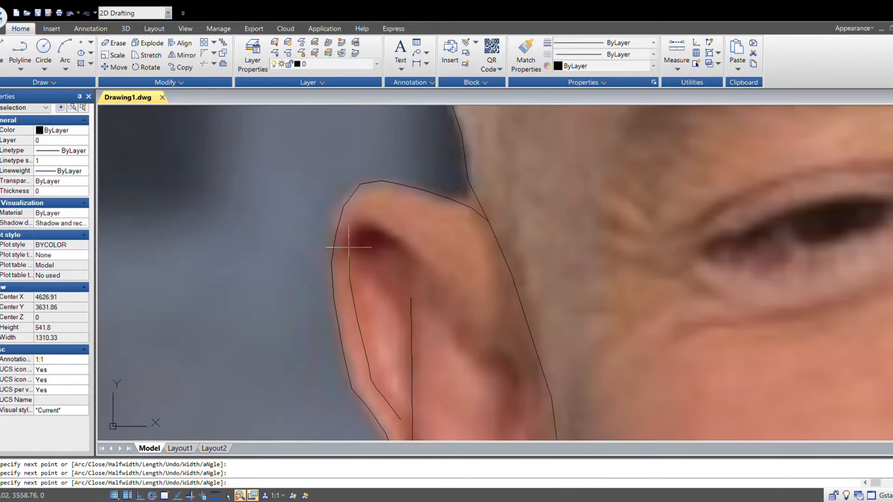
scroll(355, 228, up, 2)
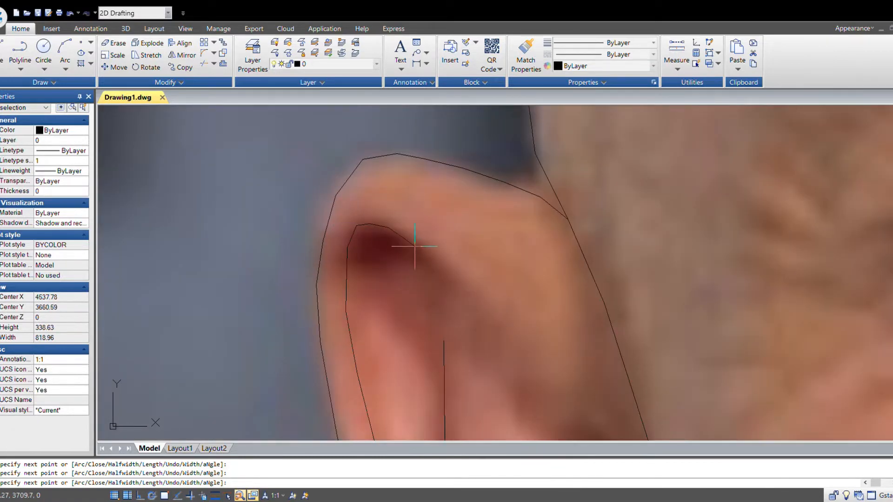
click(467, 294)
scroll(478, 305, down, 2)
middle_drag(498, 338, 453, 330)
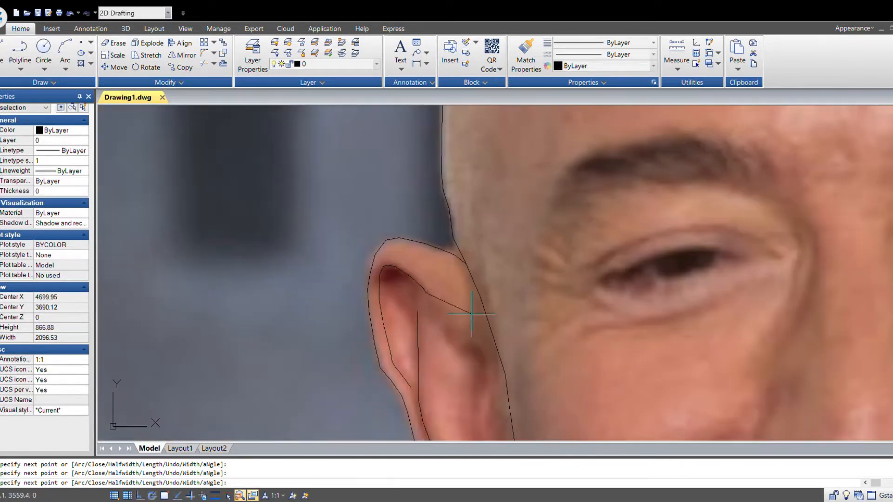
scroll(450, 323, up, 1)
scroll(524, 365, down, 1)
middle_drag(576, 368, 409, 288)
key(Escape)
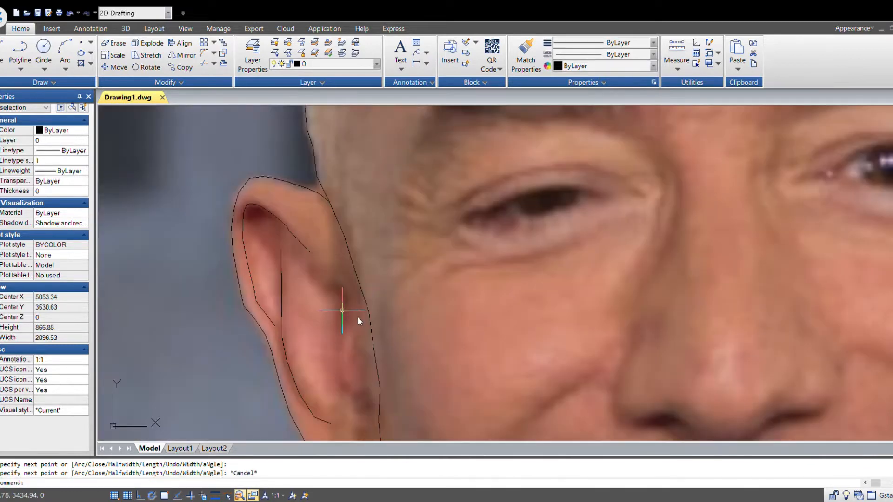
- Draw a short polyline along the inner fold near the front edge of the left ear
key(space)
scroll(327, 290, up, 2)
click(351, 273)
click(370, 294)
click(382, 320)
click(380, 357)
scroll(391, 378, down, 2)
middle_drag(418, 400, 453, 312)
key(Escape)
- Draw another polyline following the ear's concha fold down toward the earlobe and end the command
scroll(447, 293, up, 2)
key(space)
click(436, 212)
click(415, 254)
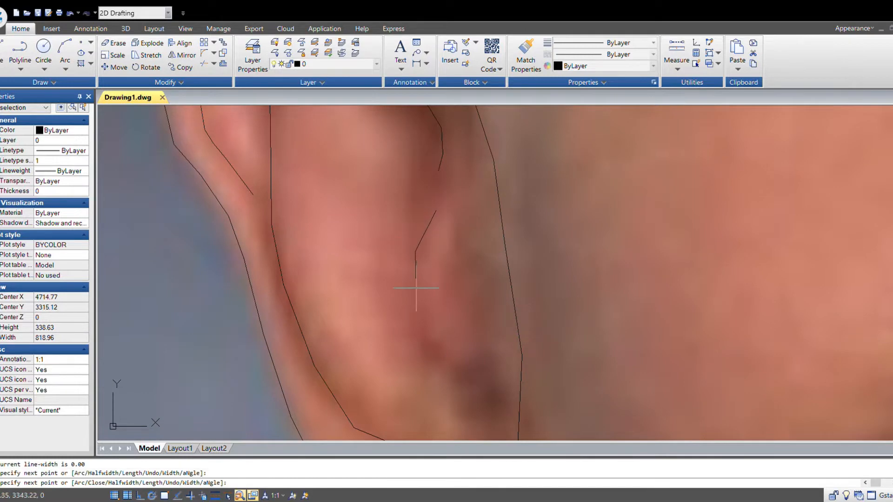
click(417, 321)
click(427, 345)
click(437, 353)
key(Escape)
- Draw a short curved polyline at the fold just above the left earlobe
scroll(482, 349, down, 4)
middle_drag(485, 367, 408, 329)
scroll(415, 335, up, 2)
key(space)
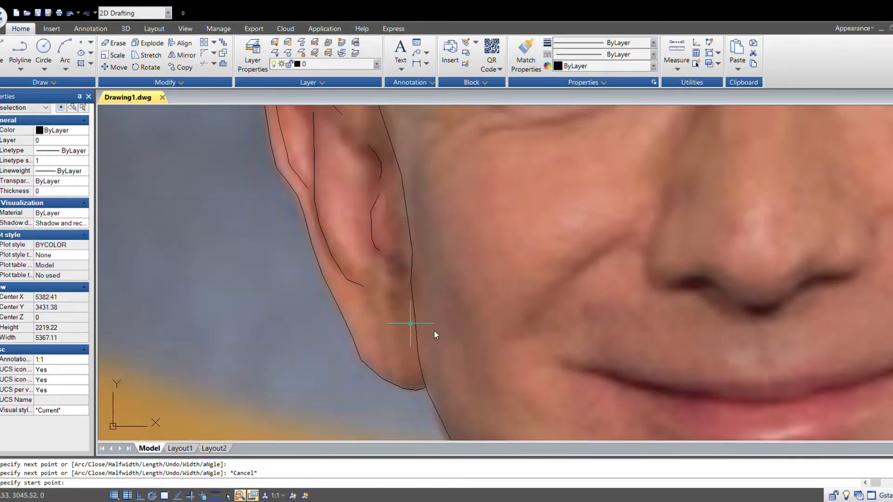
scroll(390, 302, up, 2)
click(412, 280)
click(393, 275)
click(384, 278)
click(378, 300)
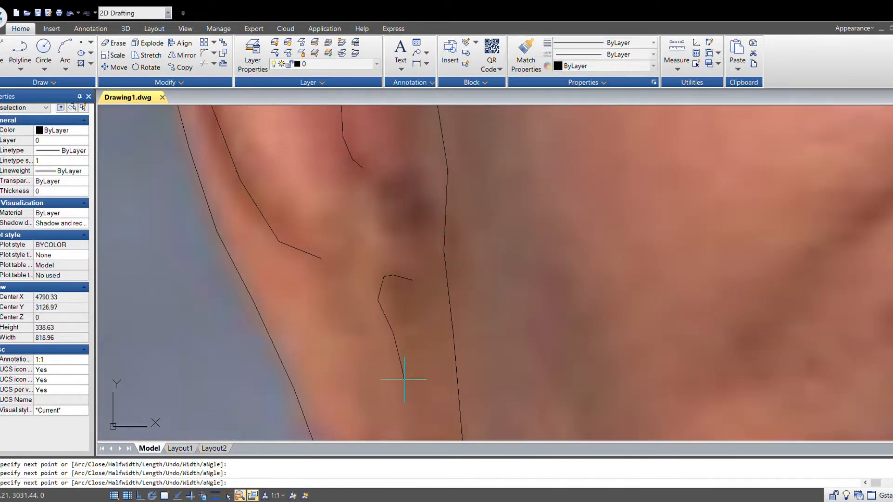
key(Escape)
- Add a short polyline tracing a small fold in the middle of the left ear
scroll(447, 353, down, 5)
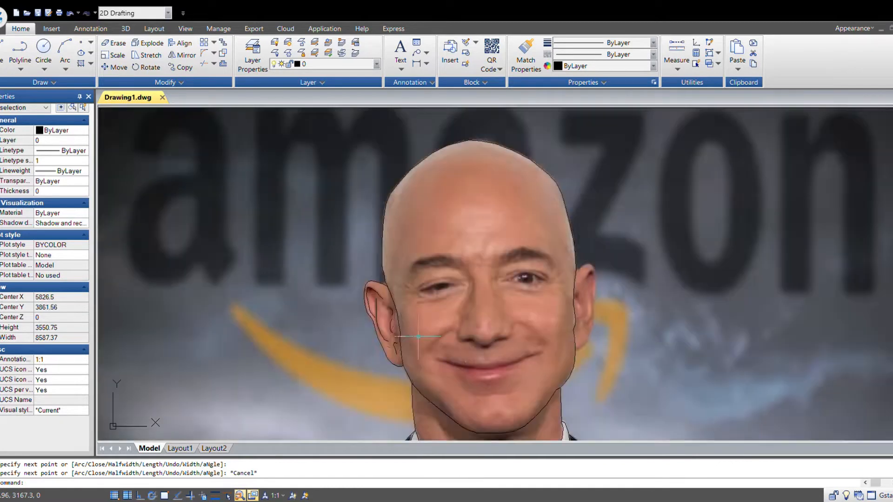
scroll(419, 336, up, 6)
key(space)
click(358, 230)
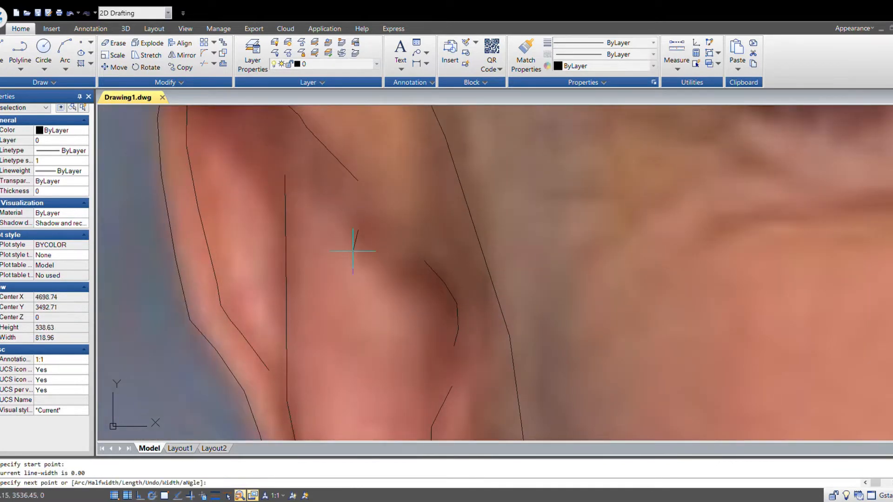
click(354, 254)
click(372, 270)
click(402, 283)
key(Escape)
- Start a polyline on the face outline beside the right ear and trace over the top of the ear
scroll(459, 321, down, 4)
middle_drag(599, 335, 425, 310)
scroll(337, 321, down, 1)
middle_drag(516, 327, 413, 335)
scroll(396, 308, up, 3)
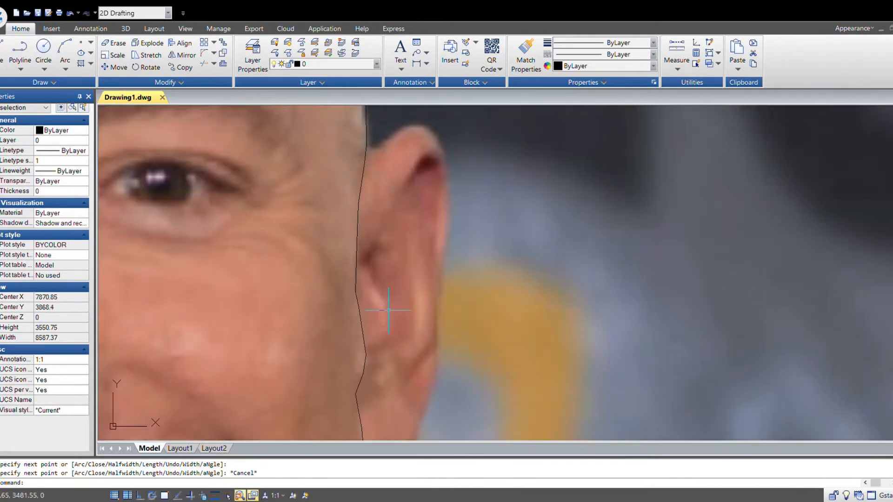
key(space)
middle_drag(412, 158, 392, 244)
key(F3)
scroll(338, 251, up, 3)
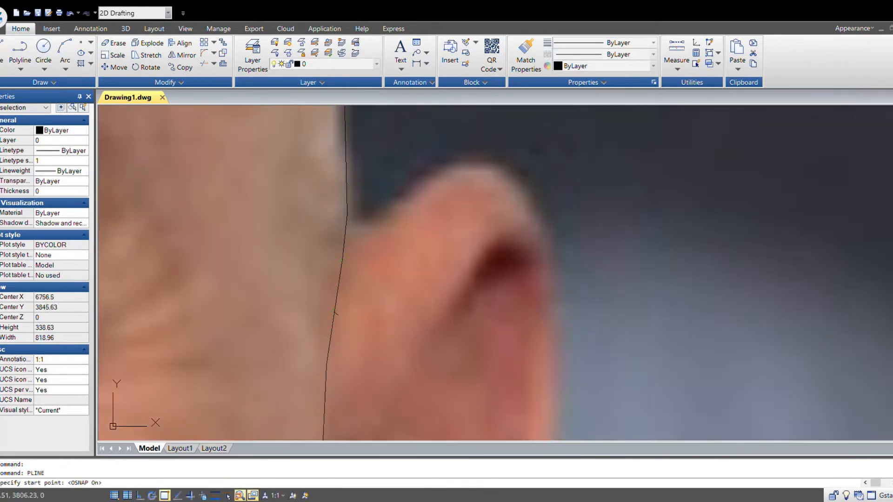
click(335, 309)
click(359, 249)
key(F3)
click(400, 198)
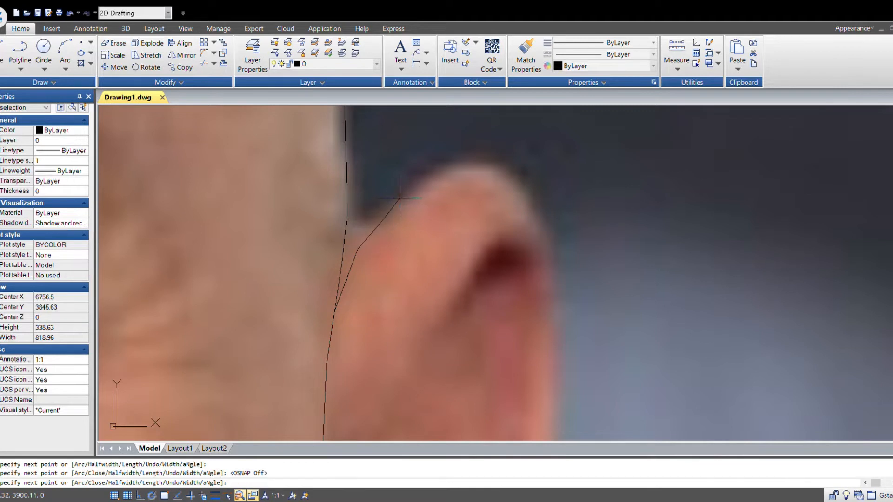
click(427, 180)
click(449, 168)
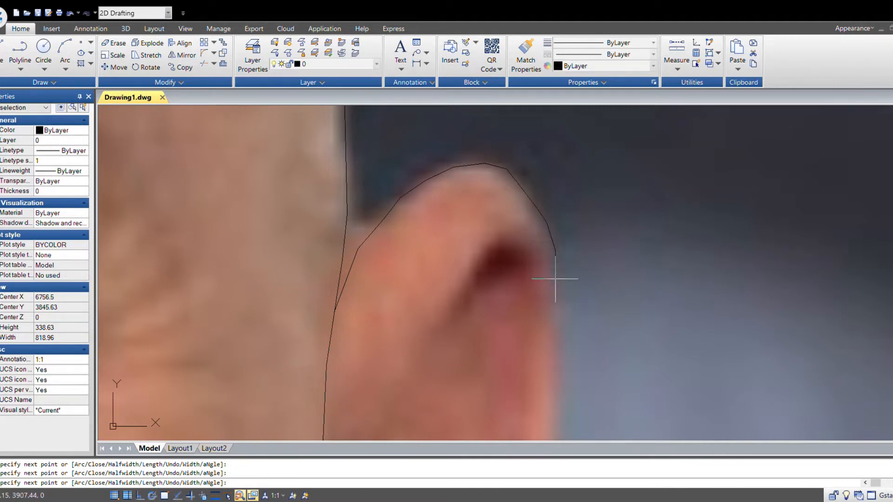
- Continue the right ear polyline down its back edge to the earlobe, join the face outline and end the command
middle_drag(557, 334, 500, 137)
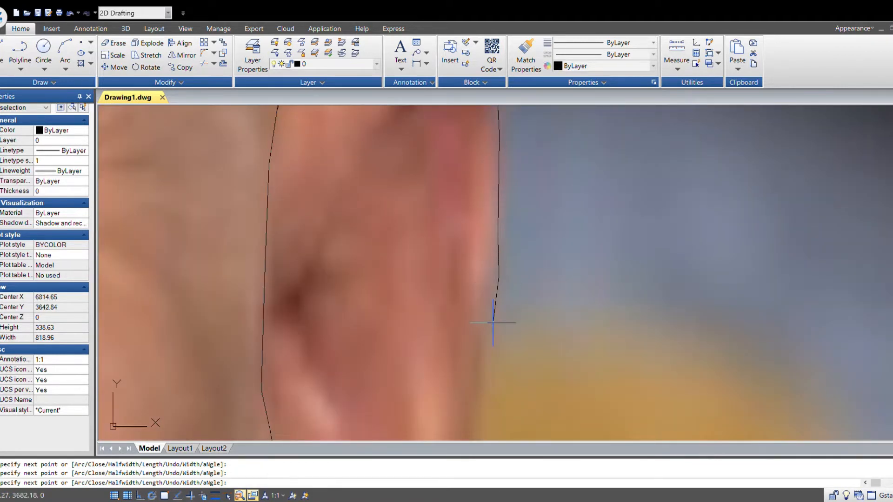
middle_drag(493, 323, 450, 290)
click(449, 334)
scroll(449, 382, down, 2)
middle_drag(450, 382, 441, 264)
scroll(434, 281, up, 3)
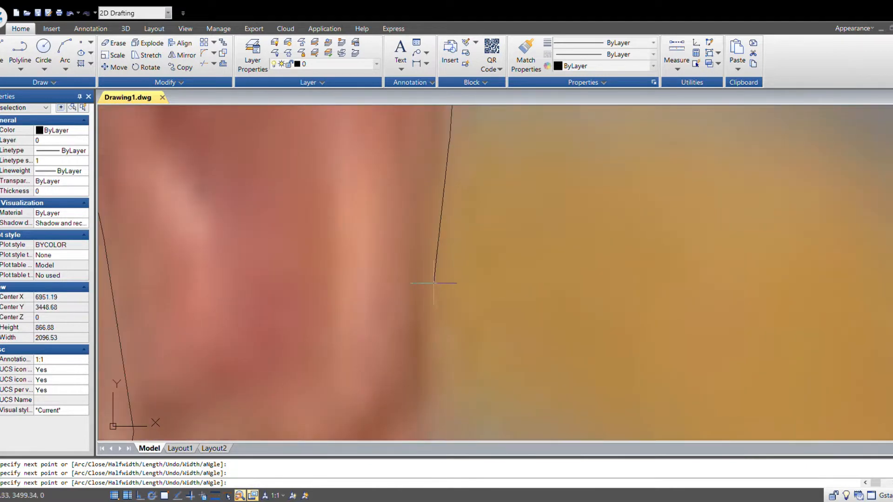
click(433, 227)
click(435, 305)
scroll(429, 374, down, 2)
middle_drag(440, 411, 449, 291)
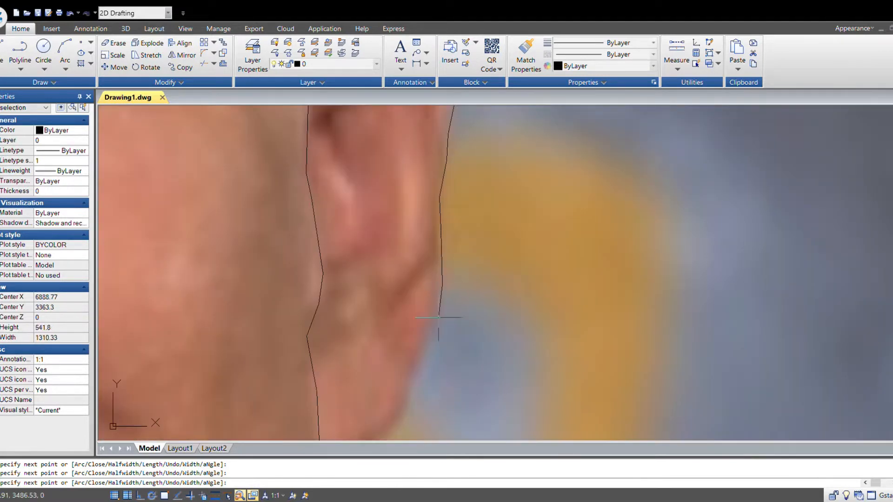
middle_drag(409, 394, 539, 295)
scroll(543, 299, up, 2)
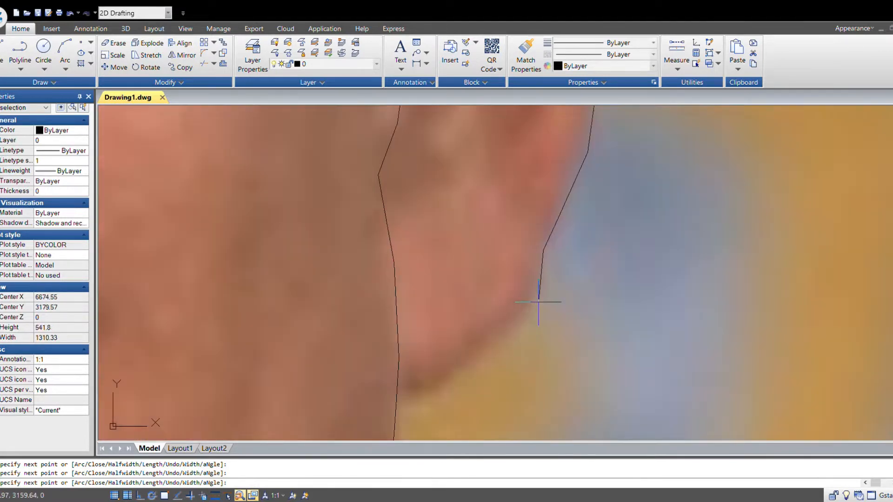
key(F3)
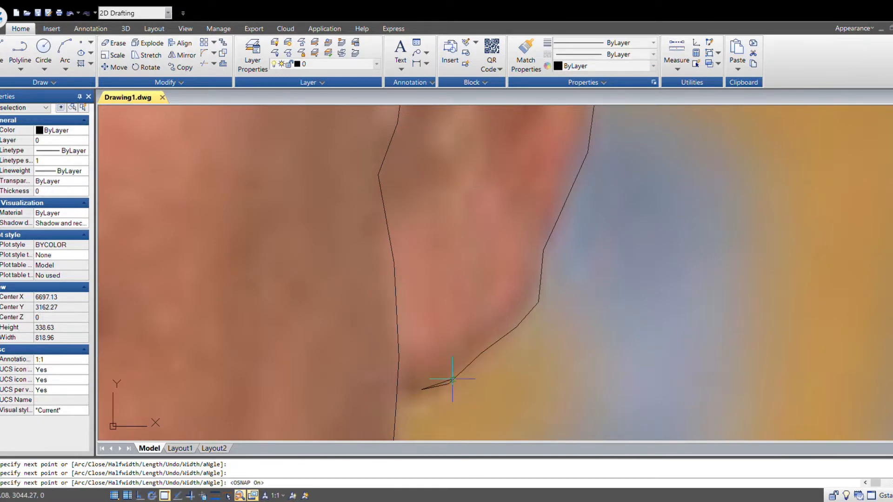
scroll(405, 384, up, 1)
click(394, 383)
key(Escape)
- Draw a polyline along the inner rim of the right ear, from its front up over the top and down the back
scroll(486, 352, down, 5)
middle_drag(582, 306, 398, 332)
key(space)
scroll(304, 223, up, 3)
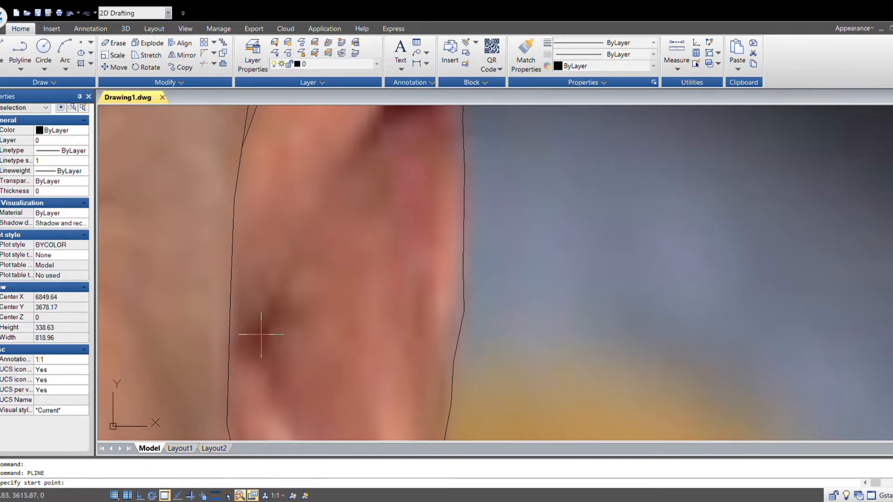
click(258, 346)
click(269, 299)
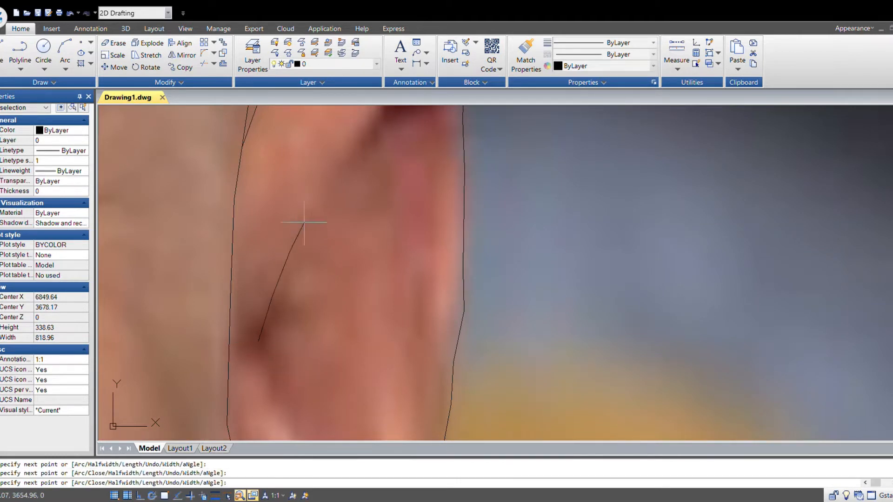
click(304, 216)
click(341, 173)
middle_drag(353, 165, 307, 327)
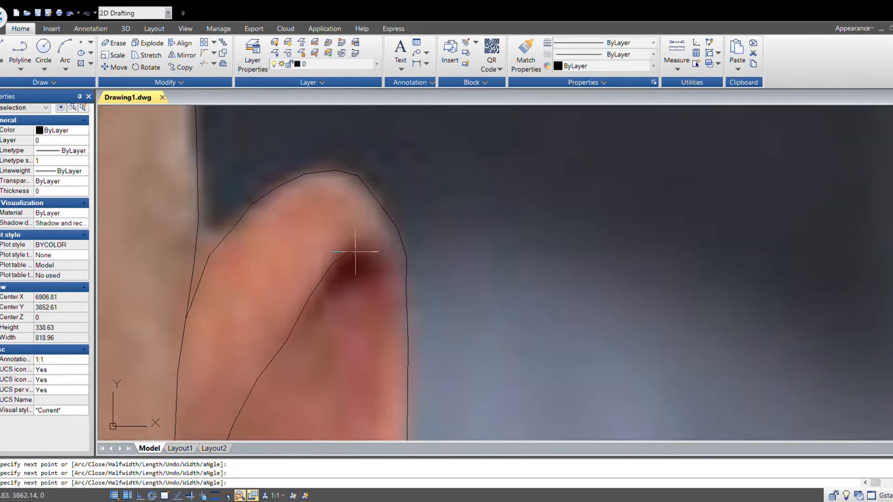
scroll(380, 301, down, 4)
scroll(439, 364, up, 3)
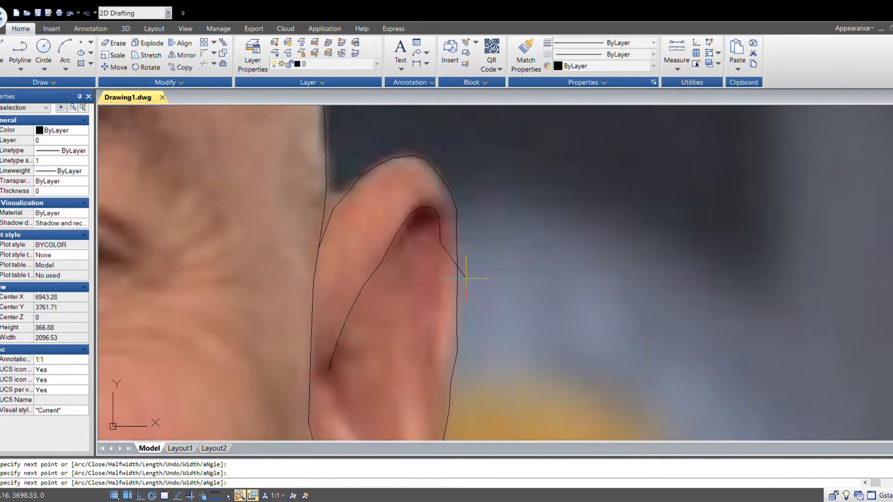
scroll(442, 365, down, 1)
middle_drag(453, 369, 496, 297)
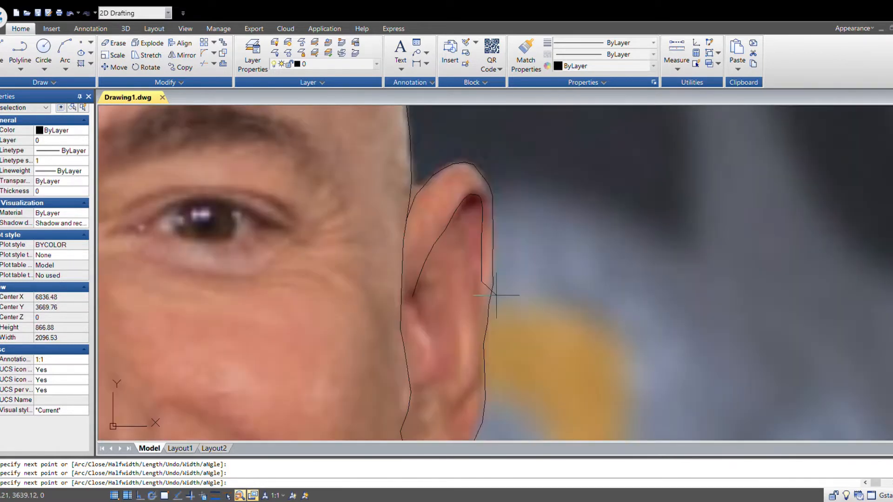
scroll(493, 326, up, 2)
click(480, 305)
key(Escape)
- Trace a polyline down the front inner fold of the right ear toward the earlobe
scroll(440, 269, down, 3)
key(space)
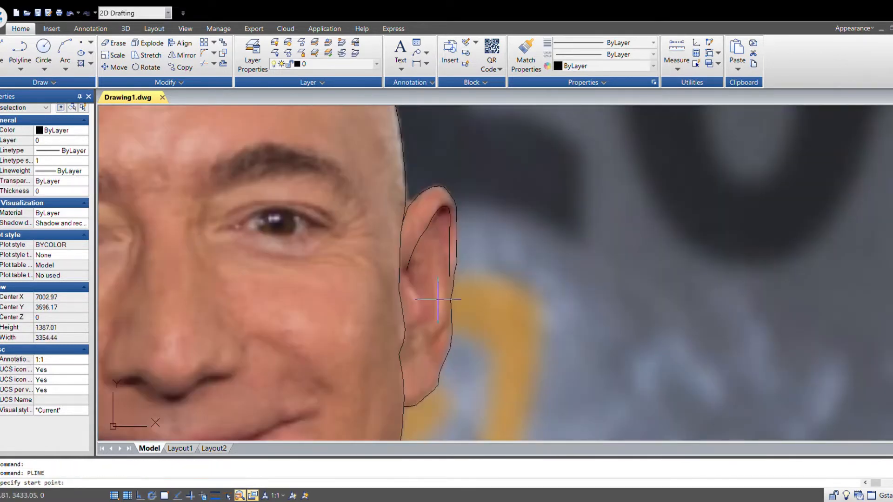
scroll(415, 284, up, 2)
click(393, 263)
click(397, 272)
click(396, 283)
click(401, 296)
click(409, 304)
click(415, 311)
click(421, 321)
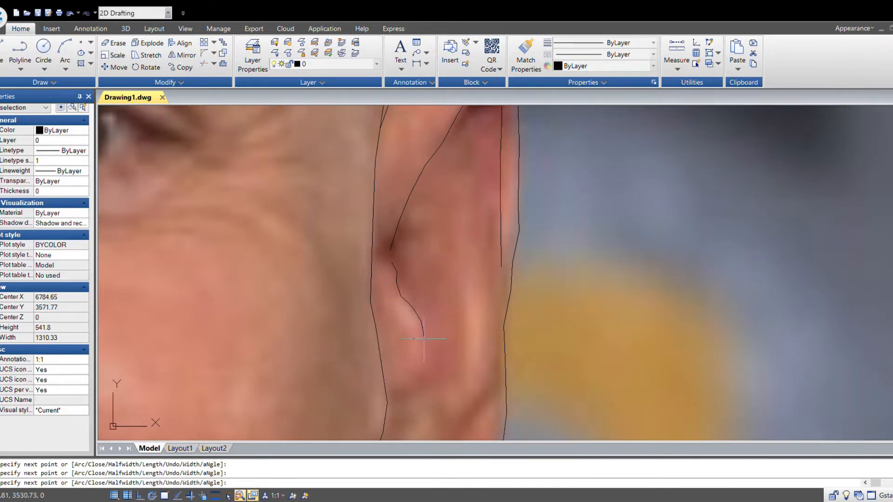
click(403, 394)
key(Escape)
- Draw a short polyline across the lower part of the right ear above the earlobe
key(space)
middle_drag(506, 366, 458, 261)
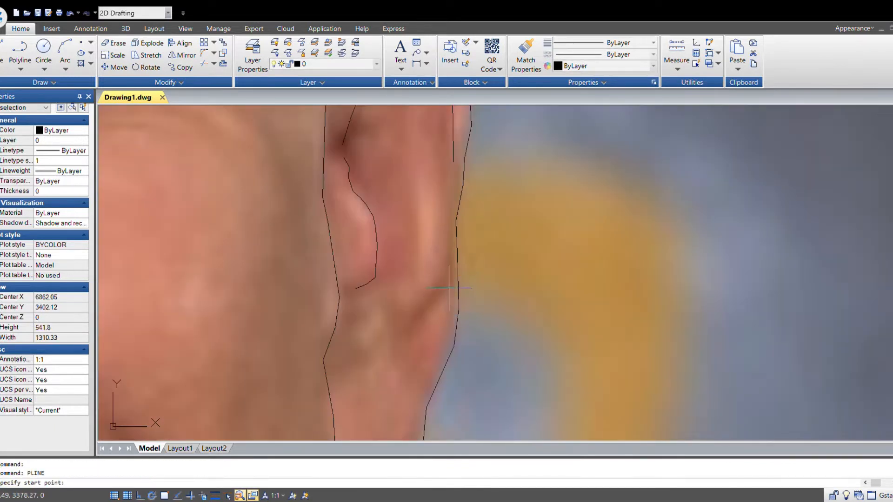
click(453, 265)
click(448, 288)
click(434, 307)
click(421, 320)
click(416, 328)
key(Escape)
- Draw another polyline inside the right ear, rising from the lower bowl along its back inner edge
scroll(493, 335, down, 2)
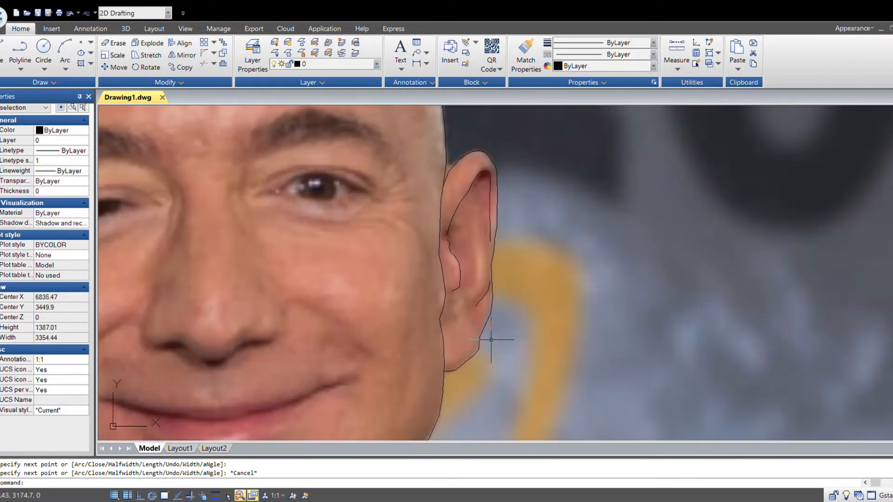
scroll(470, 372, up, 2)
scroll(461, 293, down, 3)
key(space)
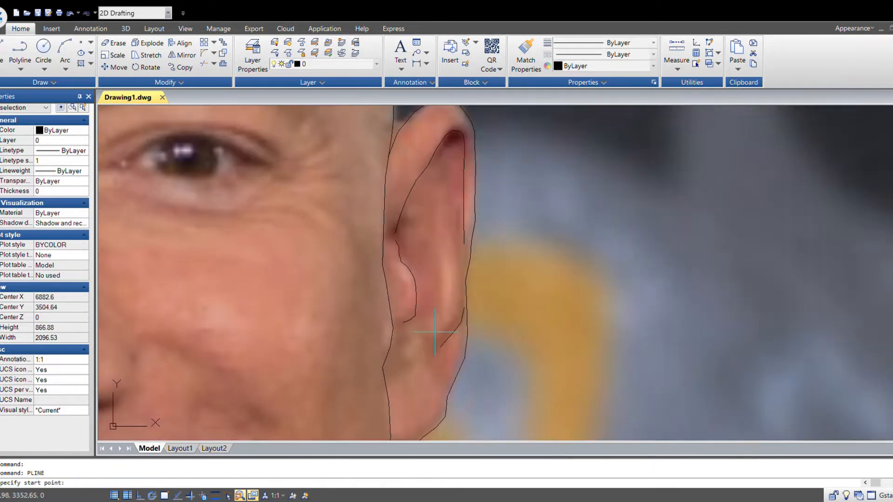
scroll(431, 324, up, 4)
click(430, 324)
click(440, 315)
click(449, 308)
click(461, 300)
click(466, 289)
click(468, 249)
middle_drag(469, 237, 521, 370)
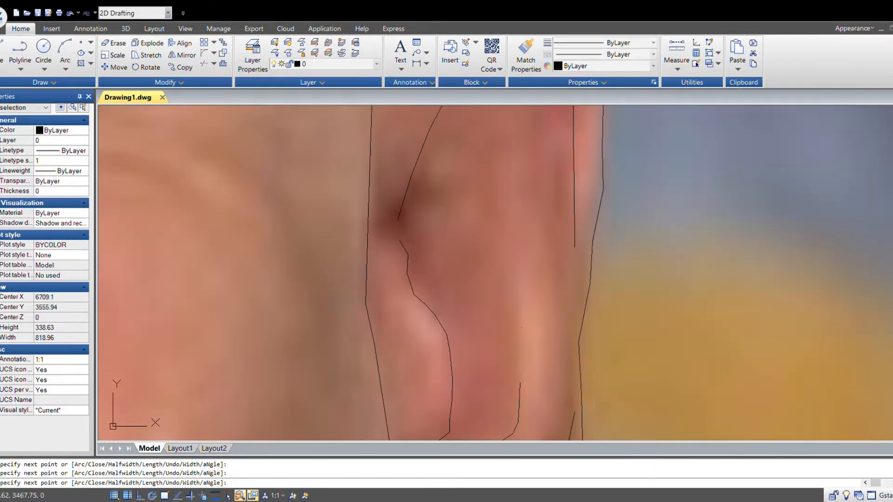
click(500, 245)
scroll(537, 291, down, 3)
key(Escape)
- Draw a polyline along the crease on the chin below the lower lip
scroll(604, 337, down, 2)
mouse_move(659, 341)
middle_down()
mouse_move(626, 320)
mouse_move(587, 312)
middle_up()
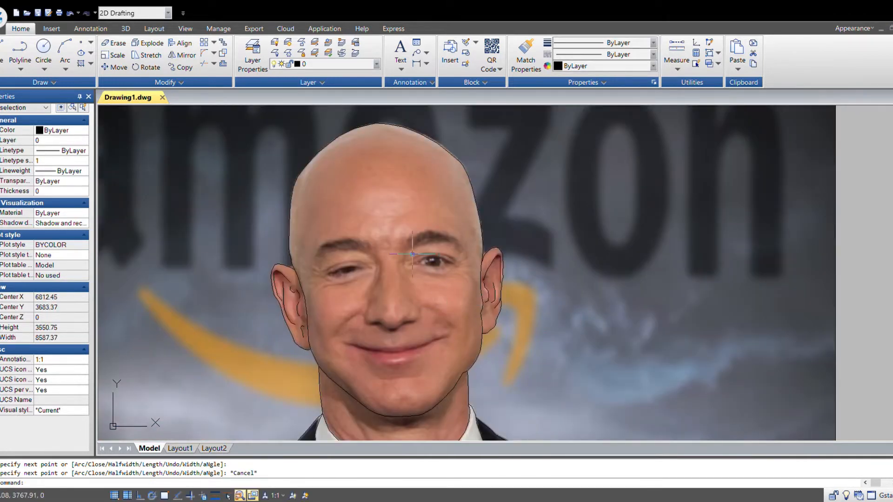
scroll(356, 244, up, 2)
key(Return)
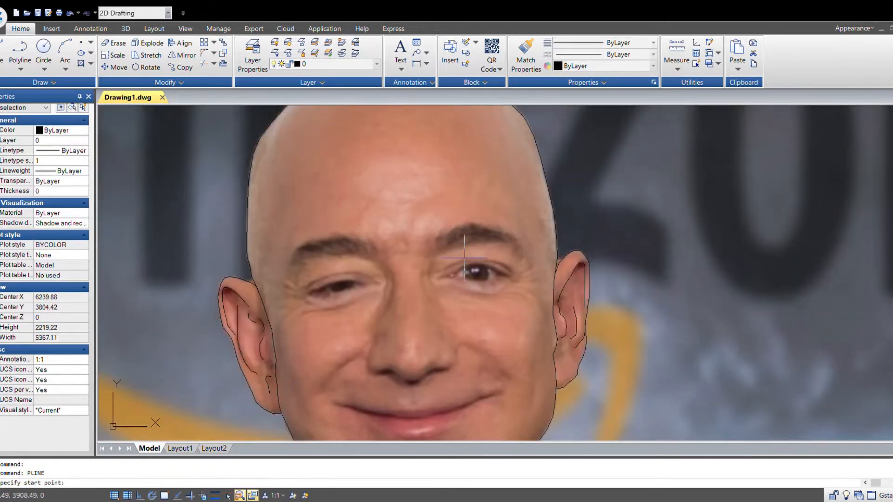
scroll(464, 258, up, 4)
scroll(394, 264, down, 4)
middle_drag(471, 370, 511, 253)
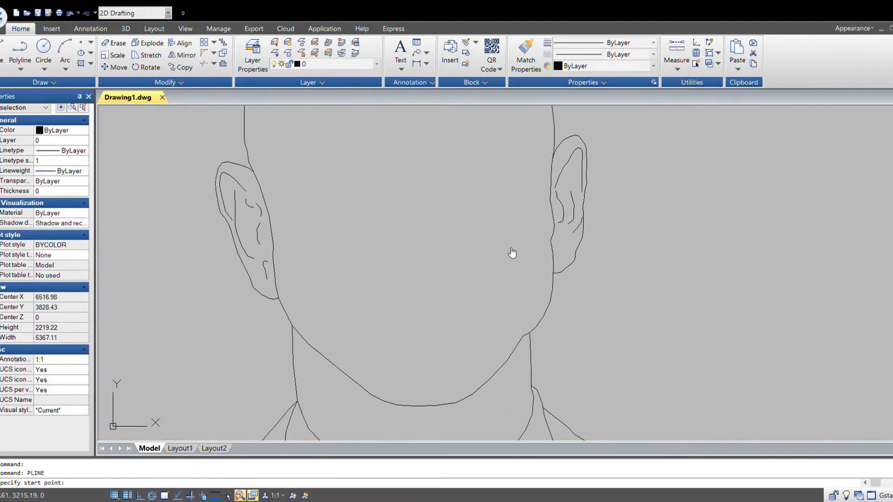
scroll(443, 333, up, 4)
middle_drag(450, 359, 525, 291)
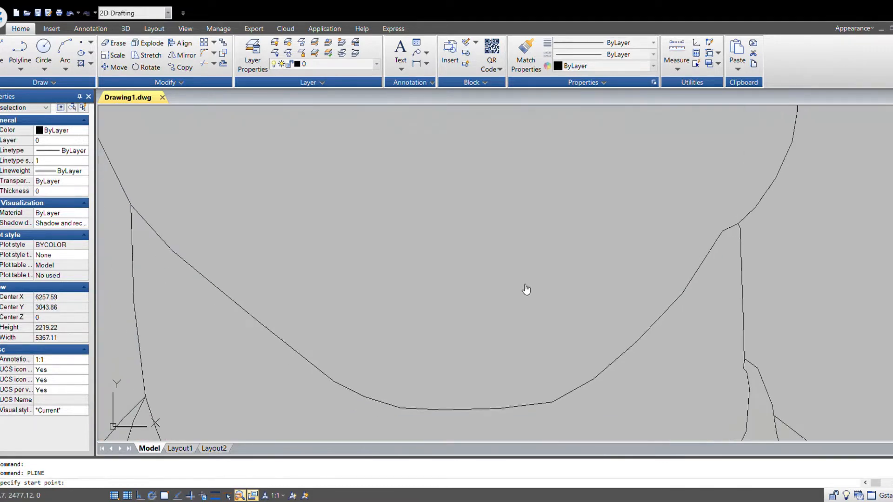
click(371, 245)
click(381, 251)
click(395, 253)
click(466, 255)
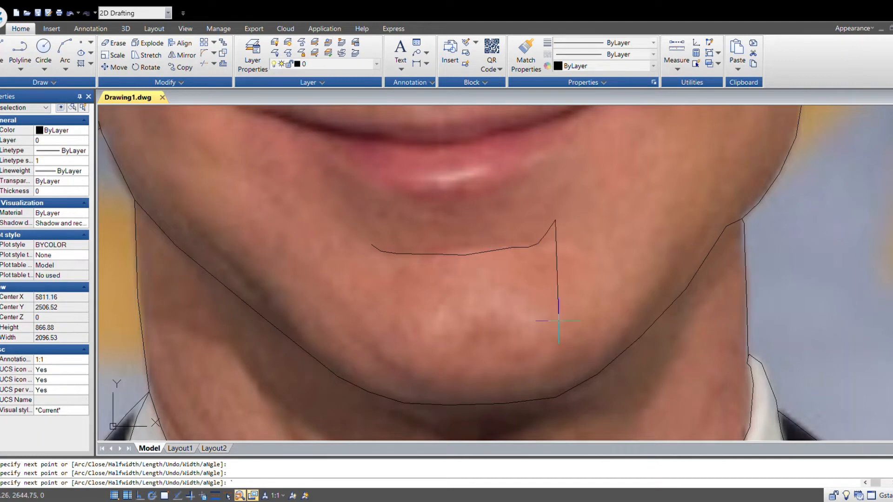
key(Escape)
- Trace a polyline along the mouth line from the left corner to the right corner and back around the lower lip
scroll(502, 360, down, 3)
scroll(459, 322, up, 1)
key(space)
middle_drag(517, 134, 513, 238)
scroll(512, 237, down, 1)
scroll(487, 348, up, 1)
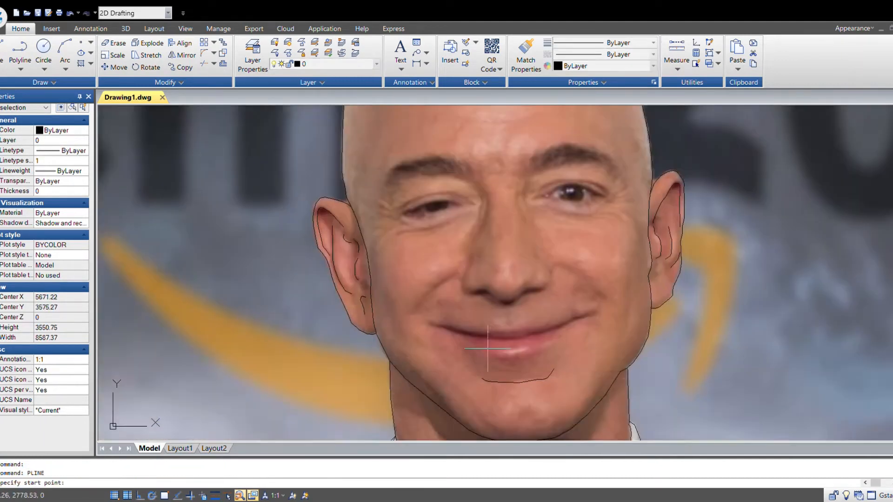
scroll(479, 345, up, 5)
click(320, 270)
click(363, 281)
click(400, 291)
click(517, 305)
click(633, 304)
middle_drag(697, 309, 316, 321)
click(322, 307)
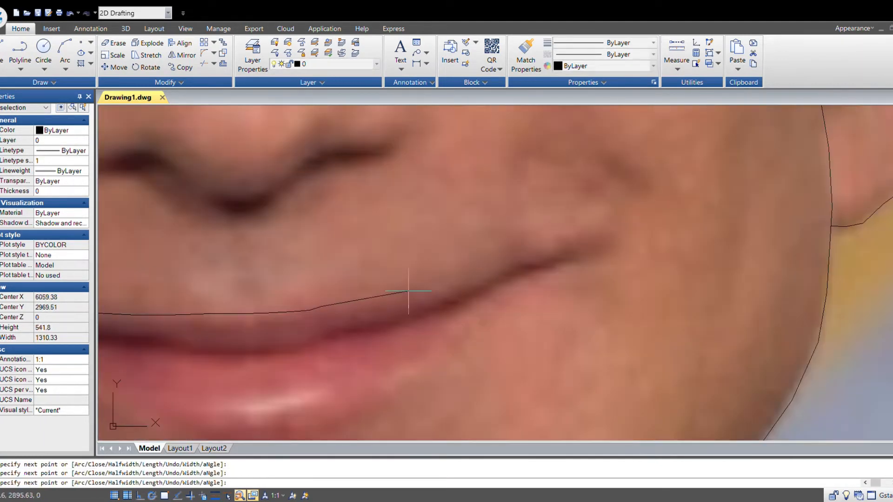
click(422, 282)
click(438, 282)
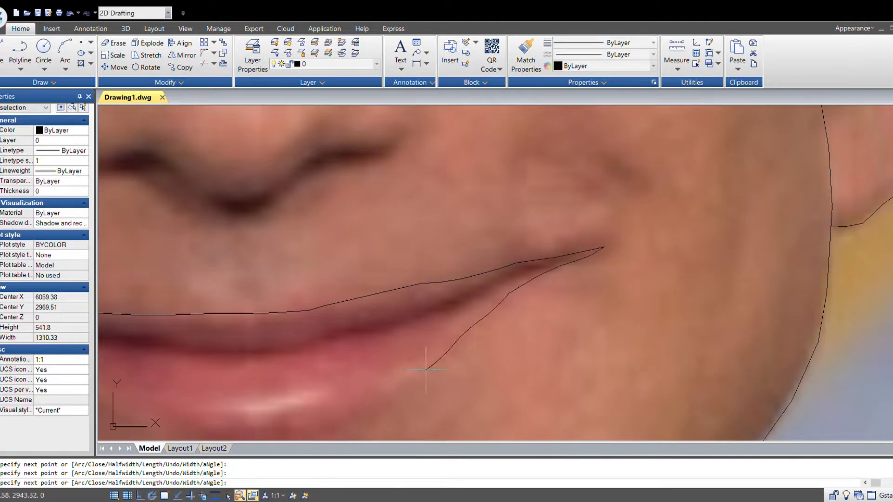
middle_drag(426, 370, 782, 239)
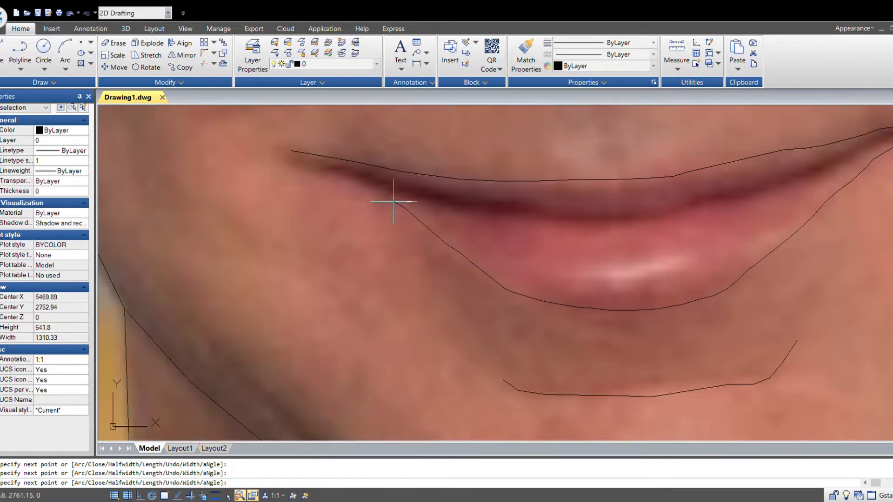
click(291, 151)
key(Escape)
- Trace the lower edge of the upper lip with a polyline from the right mouth corner to the left corner
scroll(484, 314, down, 7)
scroll(474, 328, up, 9)
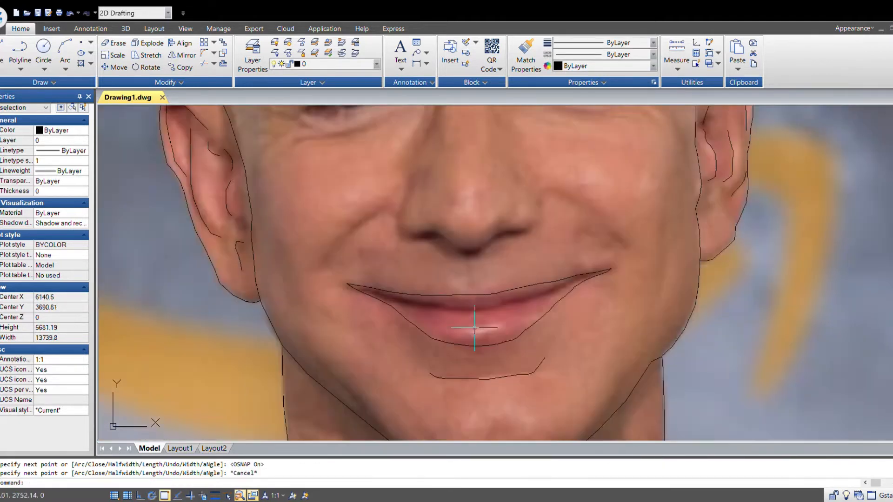
key(Return)
click(804, 187)
key(F3)
click(670, 225)
click(610, 260)
click(572, 275)
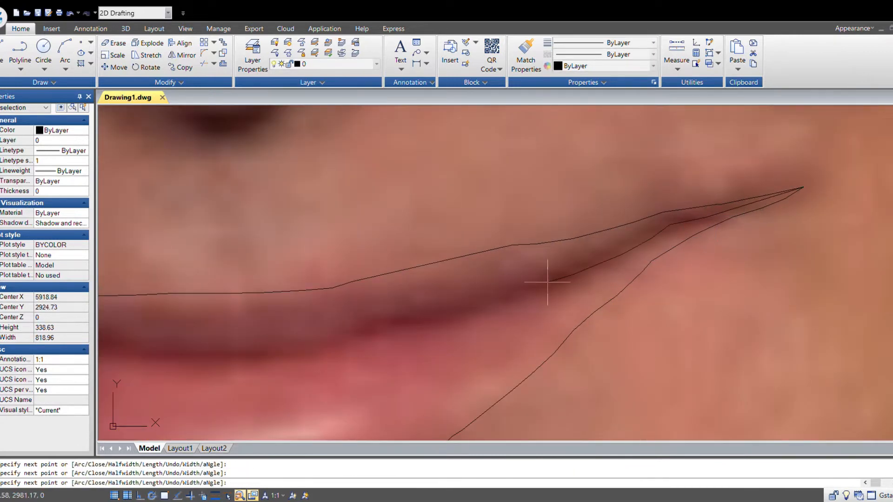
click(490, 299)
click(400, 317)
middle_drag(531, 332, 827, 303)
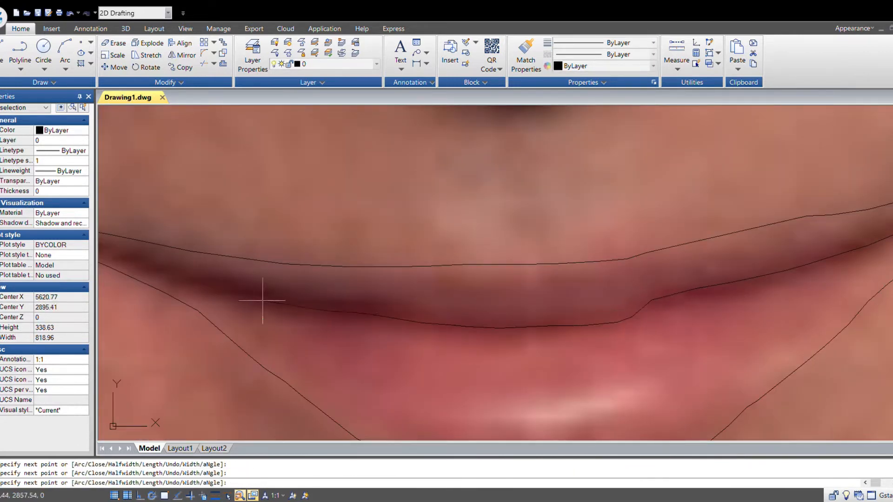
middle_drag(263, 301, 597, 343)
key(F3)
scroll(491, 287, down, 5)
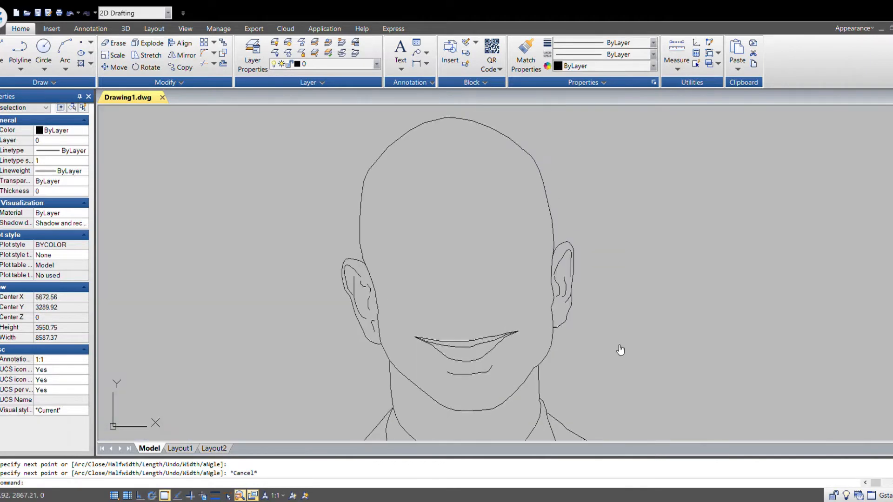
- Draw a short polyline for the smile fold running down beside the left side of the nose
key(Return)
scroll(365, 256, up, 6)
scroll(375, 294, down, 1)
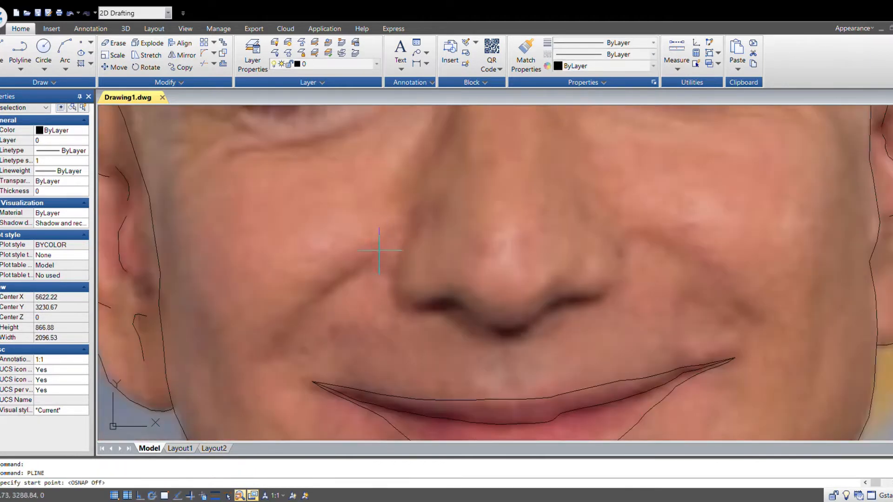
click(391, 236)
click(380, 255)
click(354, 271)
key(Escape)
- Draw a short polyline for the smile fold running down beside the right side of the nose
middle_drag(776, 309, 413, 323)
key(Return)
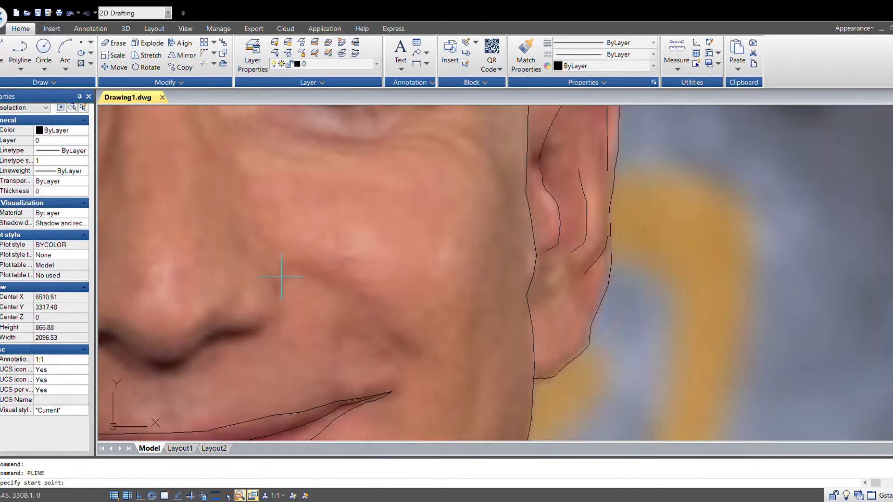
click(282, 275)
click(318, 274)
click(355, 294)
key(Escape)
- Trace the nose with a polyline from the left side of the bridge, around the nostrils and up the right side
scroll(441, 334, down, 6)
scroll(419, 325, up, 10)
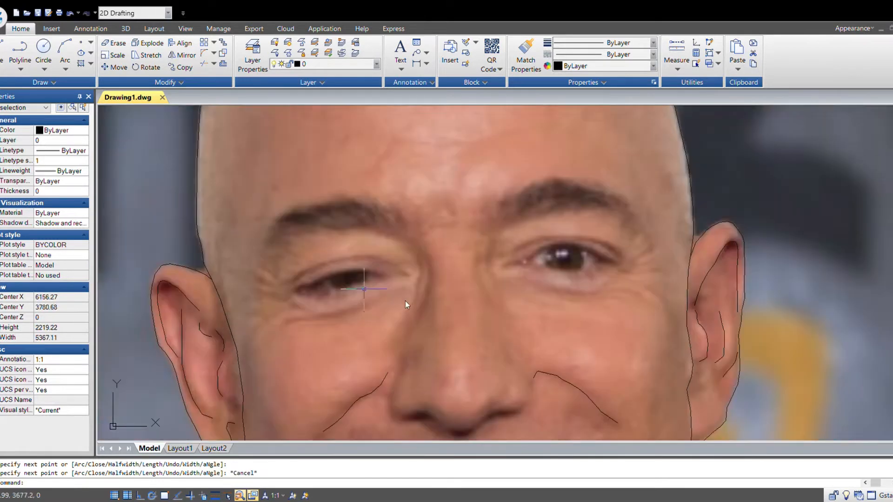
key(Return)
scroll(479, 329, down, 5)
scroll(529, 320, up, 2)
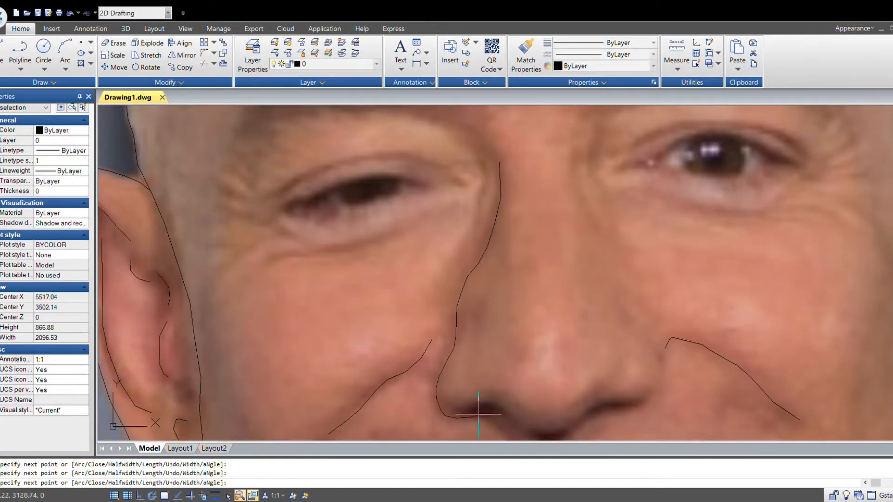
scroll(478, 414, up, 4)
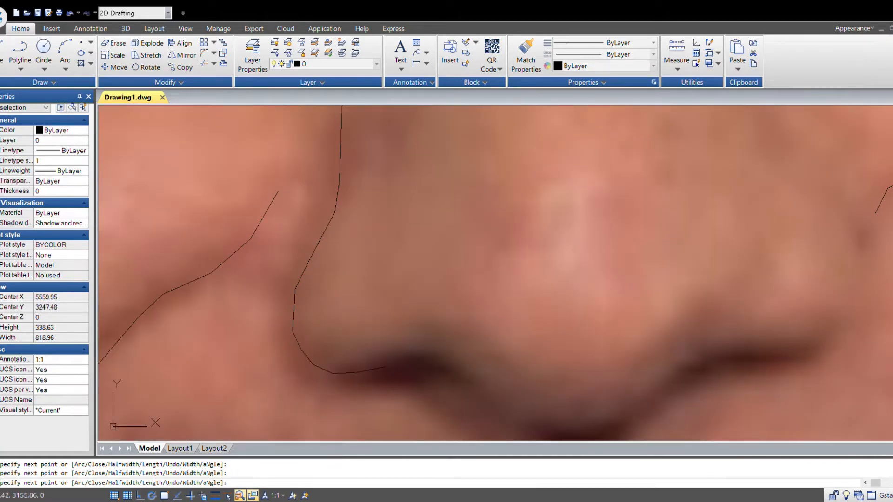
middle_drag(480, 395, 341, 313)
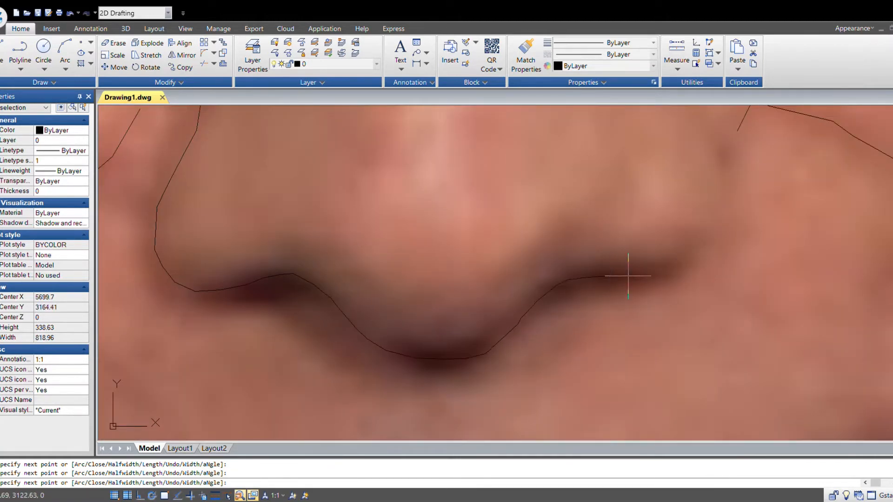
middle_drag(628, 276, 387, 392)
scroll(374, 301, down, 5)
scroll(400, 357, up, 2)
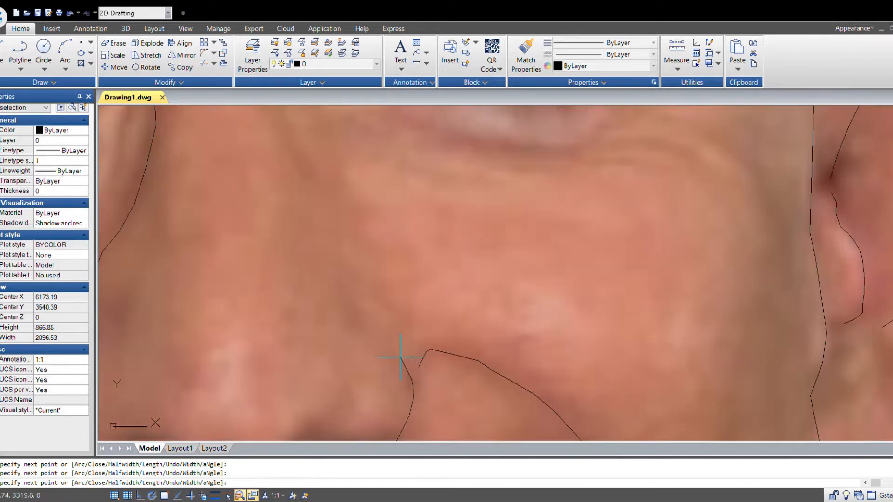
scroll(330, 228, down, 3)
scroll(383, 249, up, 1)
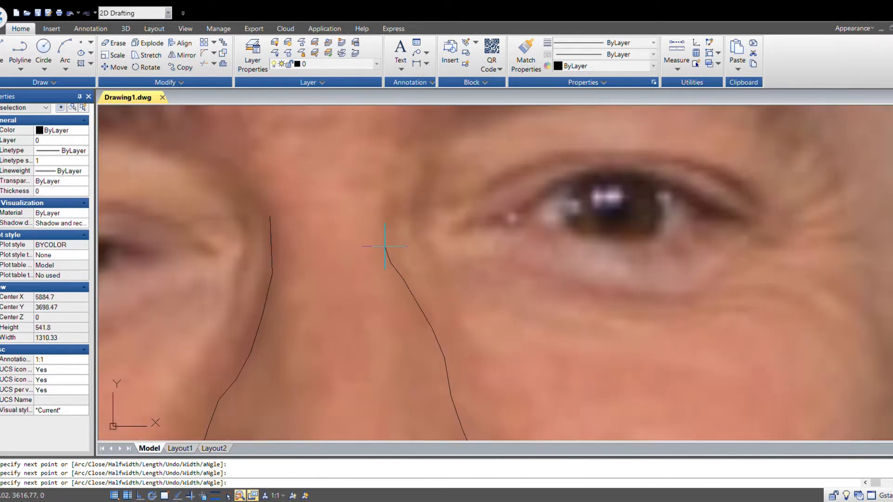
key(Escape)
- Draw a polyline along the eyelid crease above the left eye
scroll(386, 337, down, 3)
scroll(387, 337, down, 2)
scroll(448, 299, up, 7)
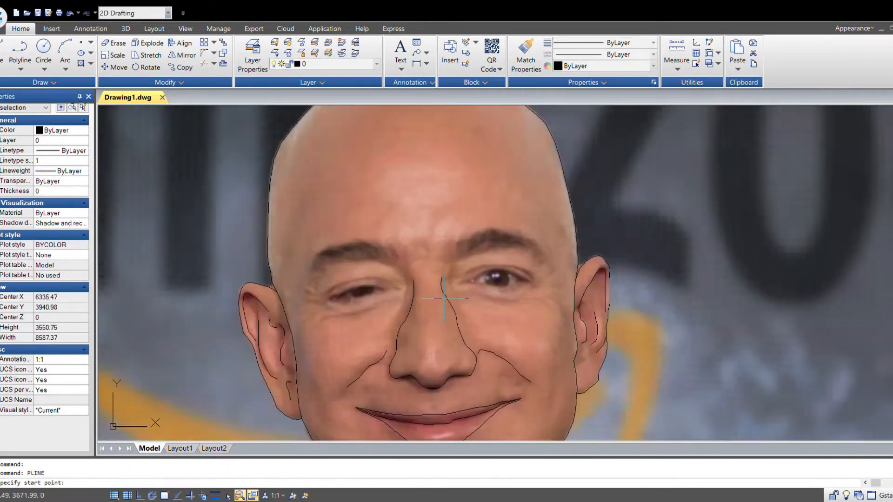
key(space)
click(624, 279)
click(601, 261)
click(565, 240)
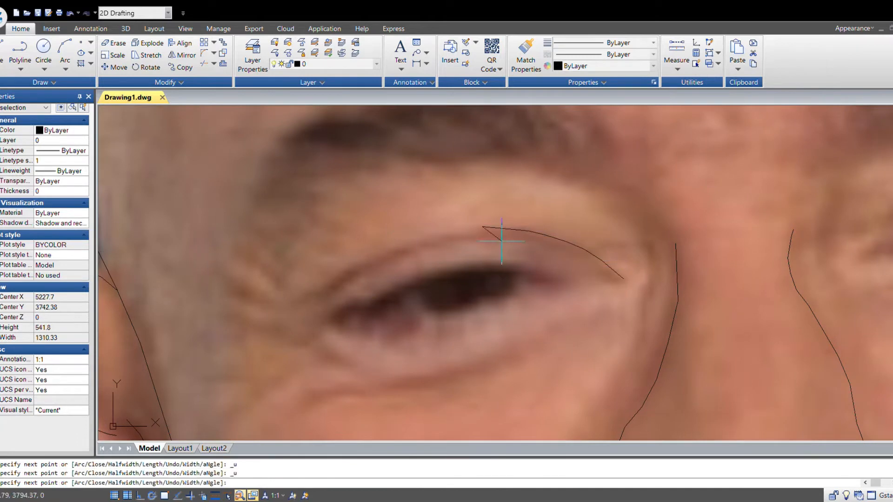
key(Escape)
- Draw a polyline along the eyelid crease above the right eye
scroll(383, 325, down, 2)
middle_drag(473, 331, 185, 376)
key(space)
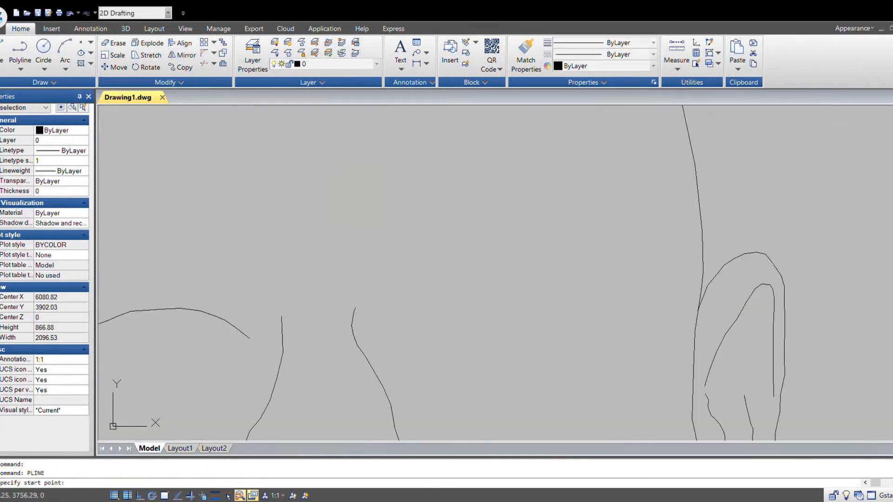
scroll(452, 313, up, 3)
click(342, 296)
click(377, 273)
click(432, 248)
key(Escape)
- Outline the left eye's upper and lower lids with a polyline
scroll(554, 314, down, 3)
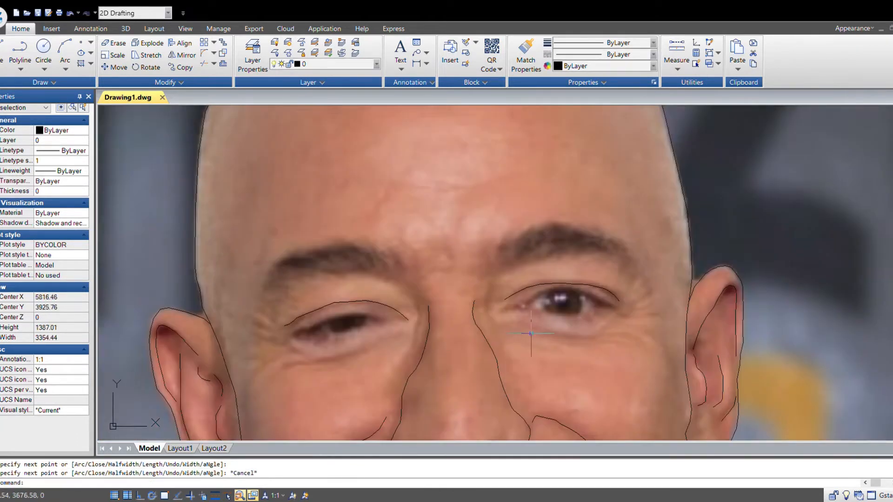
scroll(352, 326, up, 3)
scroll(375, 330, down, 1)
key(space)
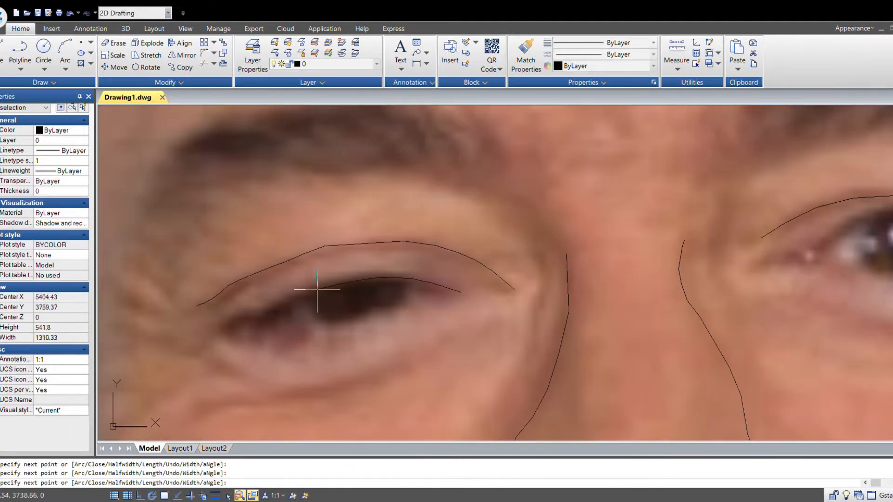
key(Escape)
scroll(465, 294, down, 4)
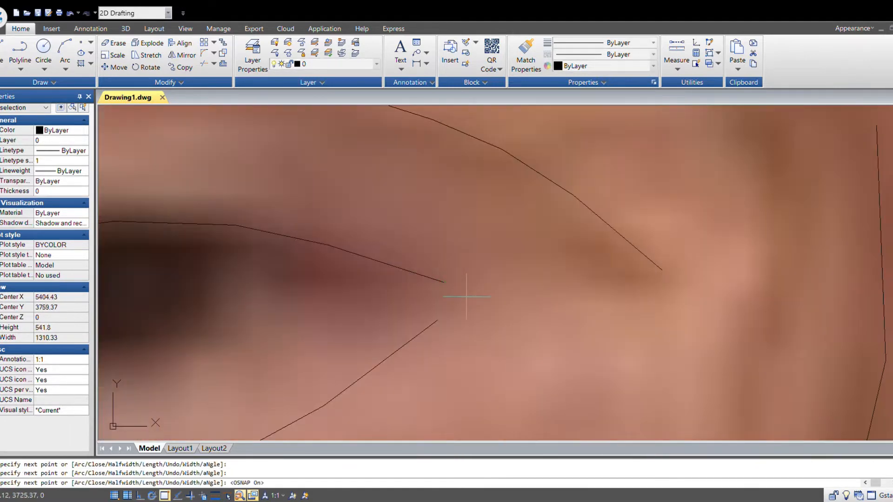
scroll(467, 281, up, 3)
- Outline the right eye's upper and lower lids with a polyline
key(space)
scroll(467, 280, up, 3)
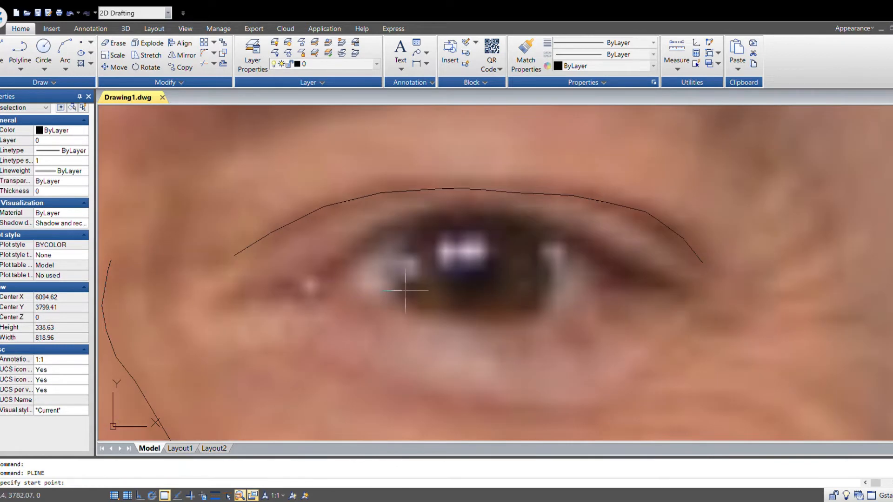
scroll(275, 296, down, 2)
scroll(275, 295, up, 1)
key(F3)
click(259, 293)
click(287, 289)
click(311, 282)
click(328, 265)
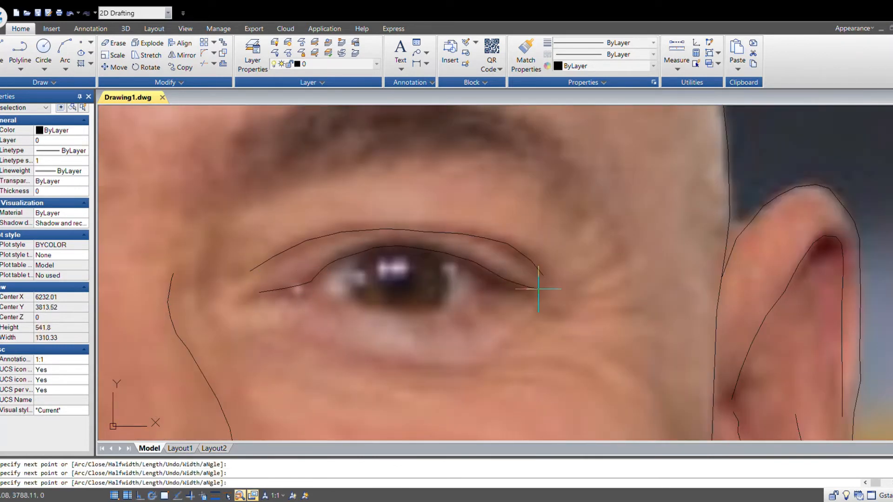
key(space)
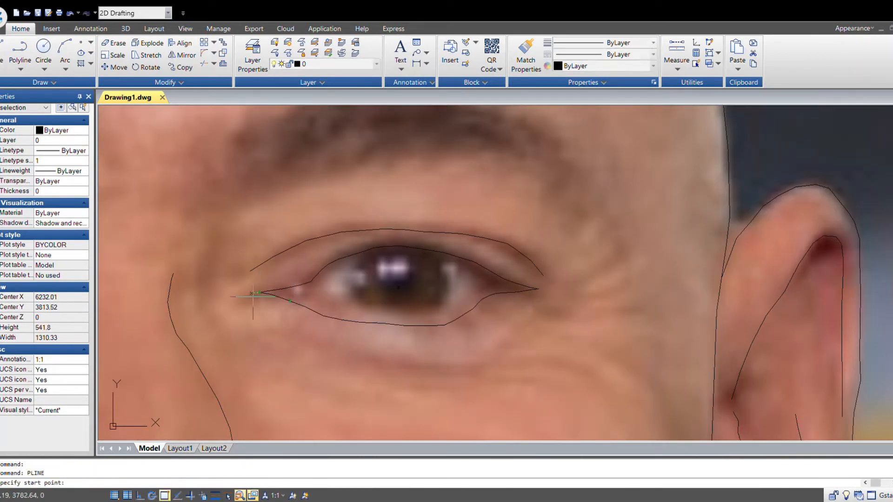
- Draw a polyline from the right eye's inner corner curving down under the eye
key(F3)
click(252, 283)
click(236, 289)
click(224, 296)
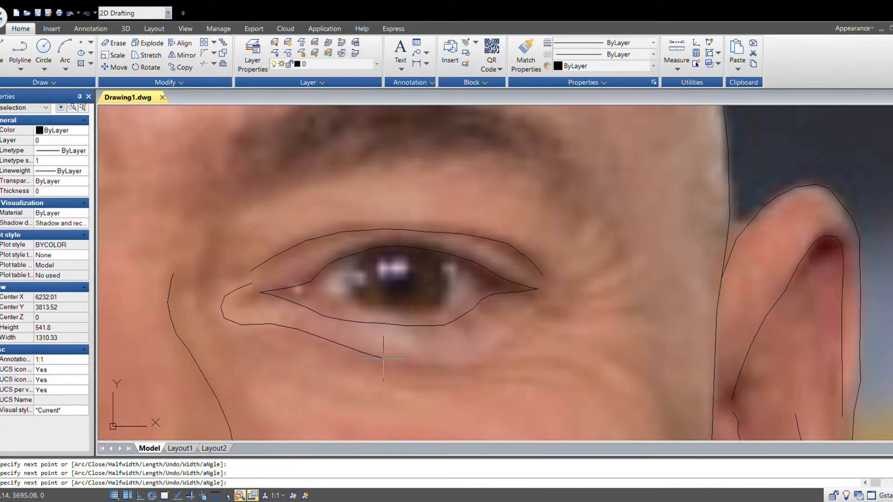
key(Escape)
scroll(548, 307, down, 5)
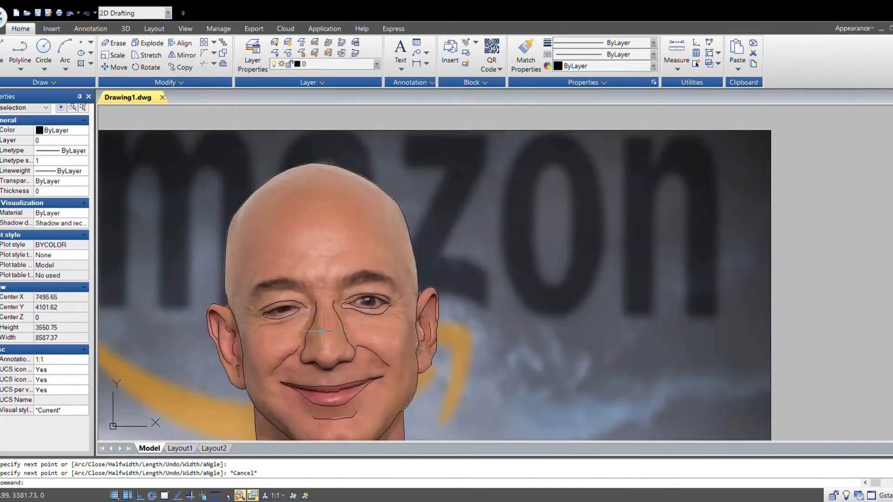
- Draw a polyline along the iris edge inside the left eye
scroll(288, 312, up, 4)
key(space)
scroll(278, 281, up, 2)
click(445, 224)
click(422, 250)
click(409, 255)
click(364, 271)
click(334, 279)
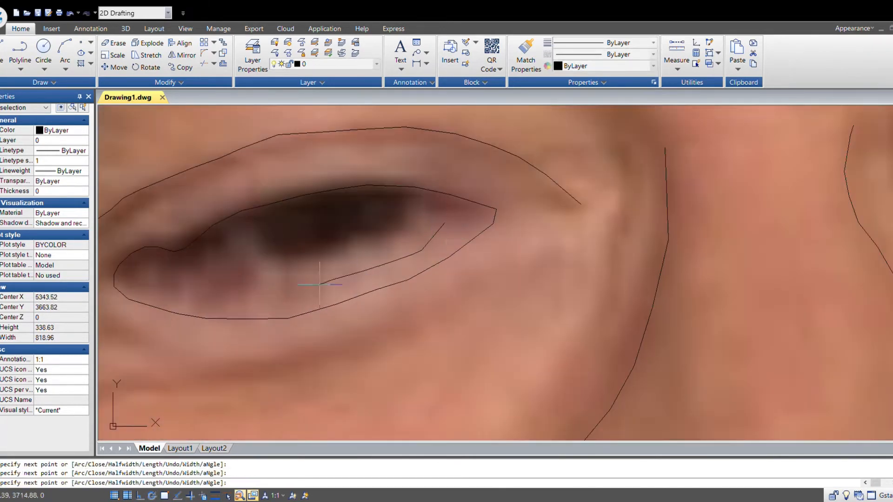
key(Escape)
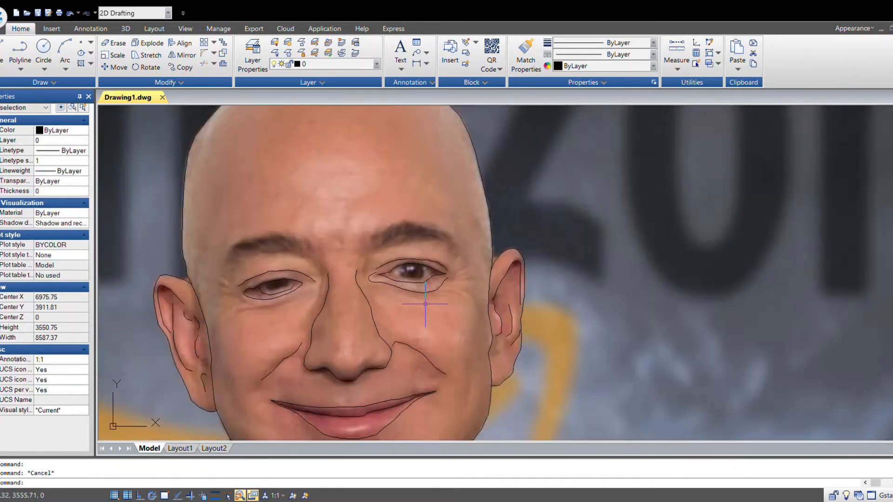
- Trace the iris outlines in the right and left eyes with polylines
scroll(499, 325, down, 3)
key(space)
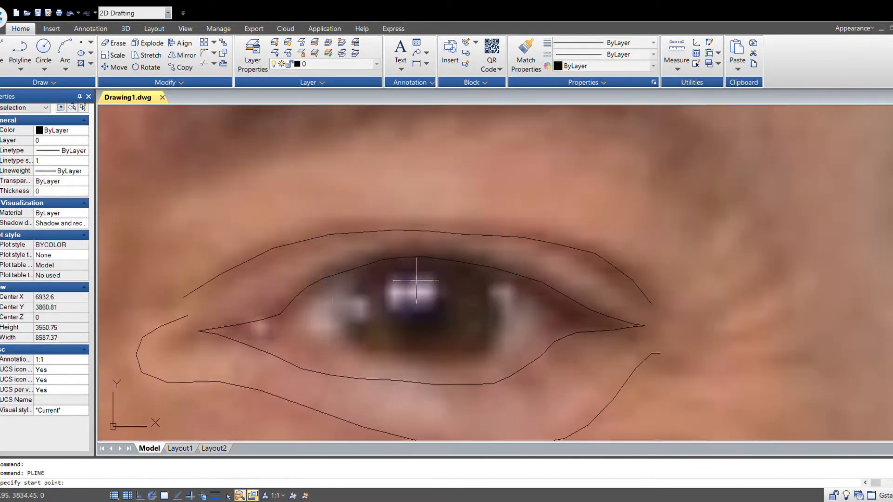
click(352, 289)
click(347, 307)
click(351, 327)
click(362, 344)
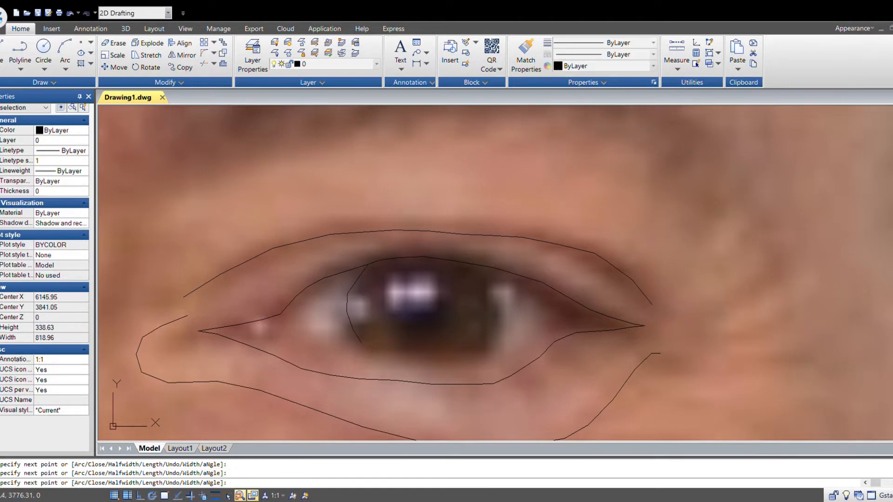
scroll(514, 299, down, 5)
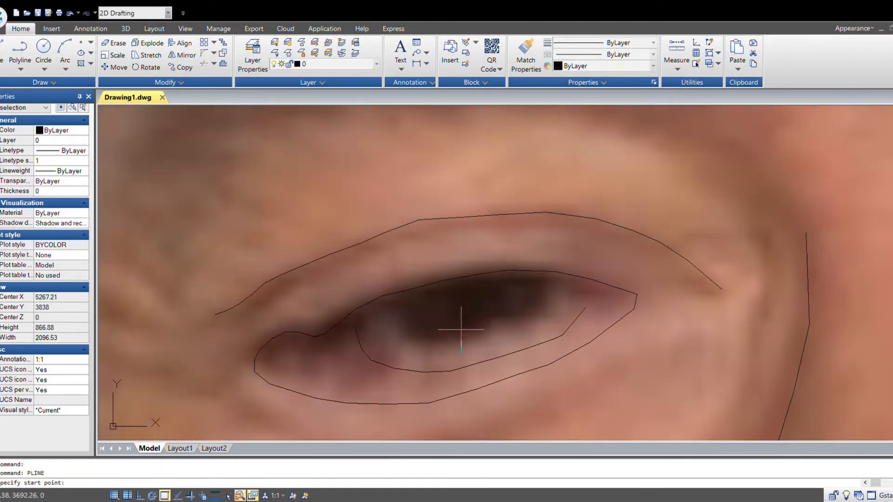
click(395, 319)
click(409, 342)
click(454, 355)
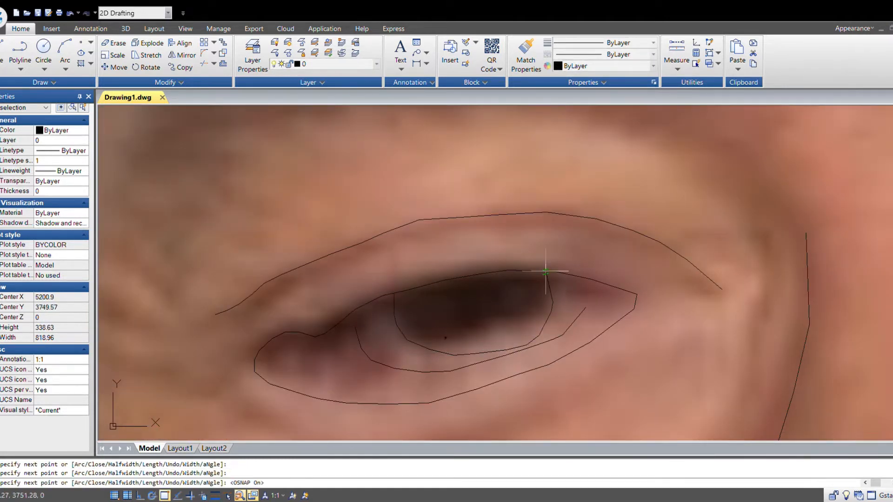
scroll(545, 271, down, 5)
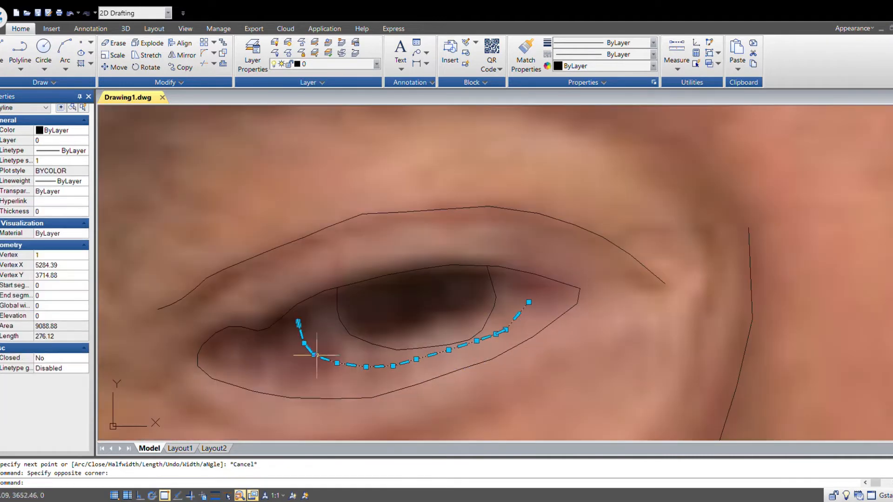
scroll(299, 325, up, 5)
click(300, 331)
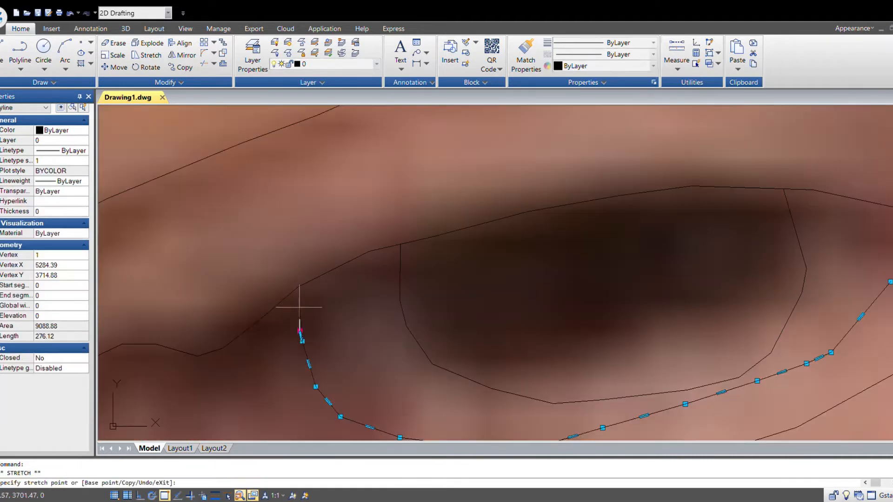
scroll(300, 307, down, 3)
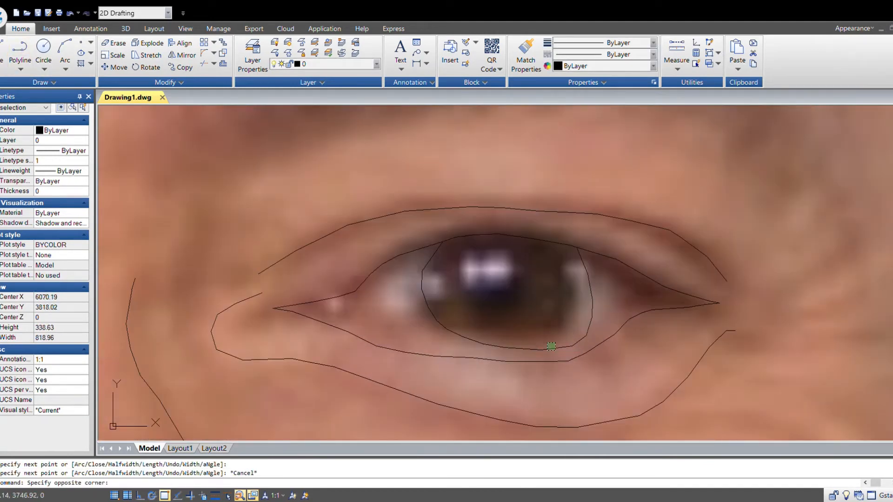
- Try scaling the right eye's iris outline by a factor of 0.9, then undo the change
click(584, 327)
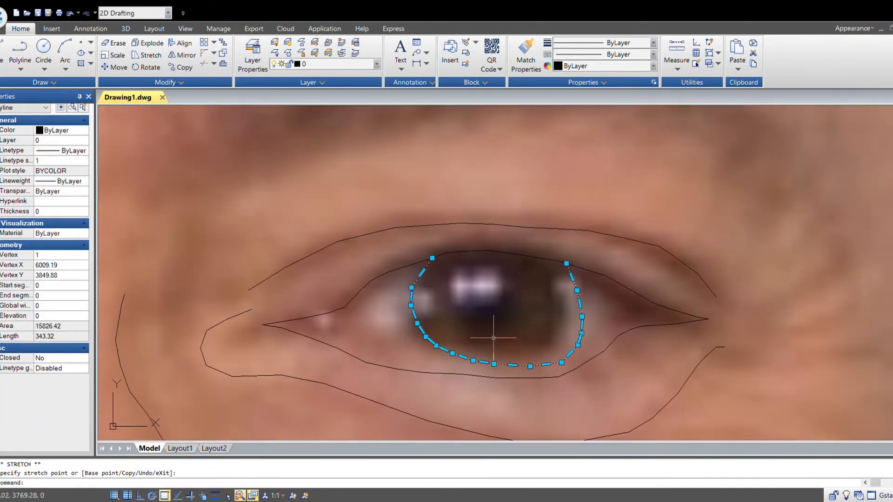
click(114, 55)
text(0.9)
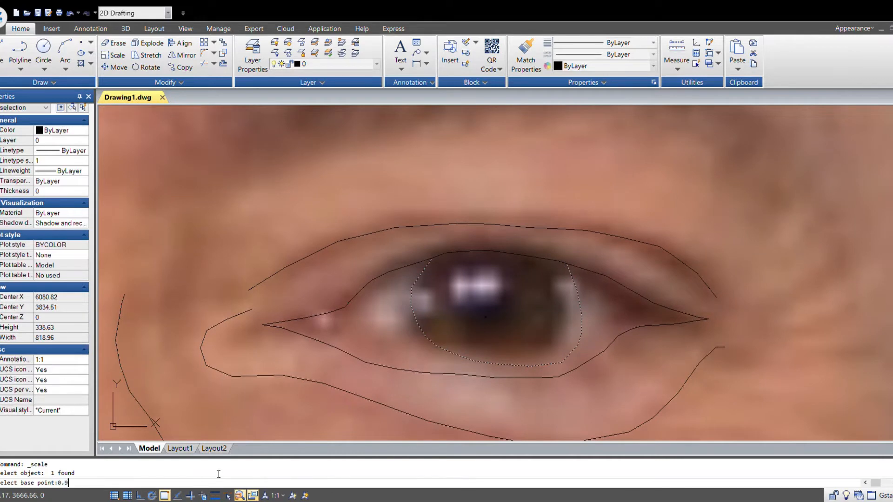
text(0.9)
key(Return)
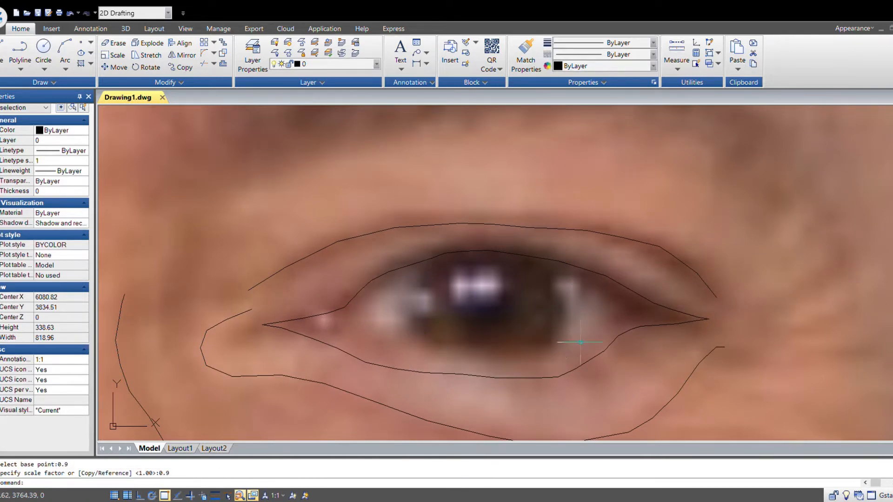
key(Escape)
scroll(530, 346, down, 5)
scroll(520, 348, up, 5)
key(ctrl+z)
key(ctrl+z)
key(ctrl+z)
- Move the right eye's iris outline and reshape it by stretching its vertices
click(536, 352)
click(530, 368)
scroll(533, 359, up, 3)
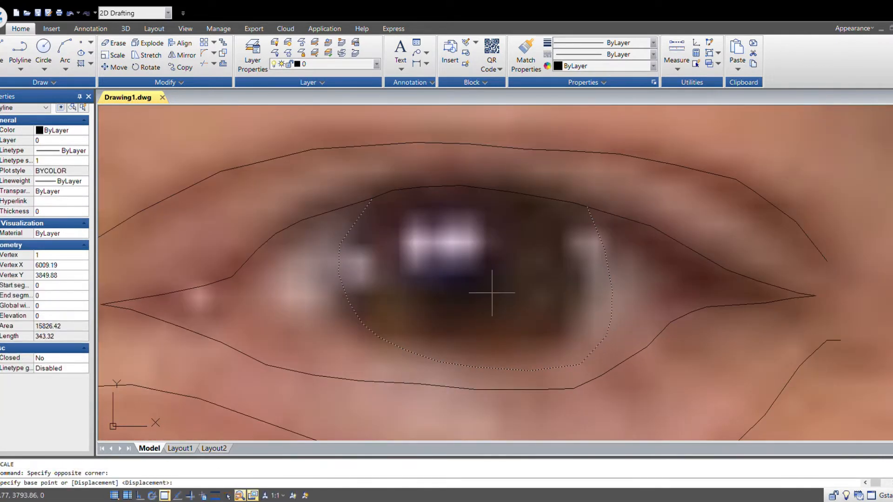
click(492, 293)
click(487, 274)
drag(356, 231, 327, 238)
click(369, 180)
click(383, 195)
click(336, 225)
click(355, 224)
click(334, 255)
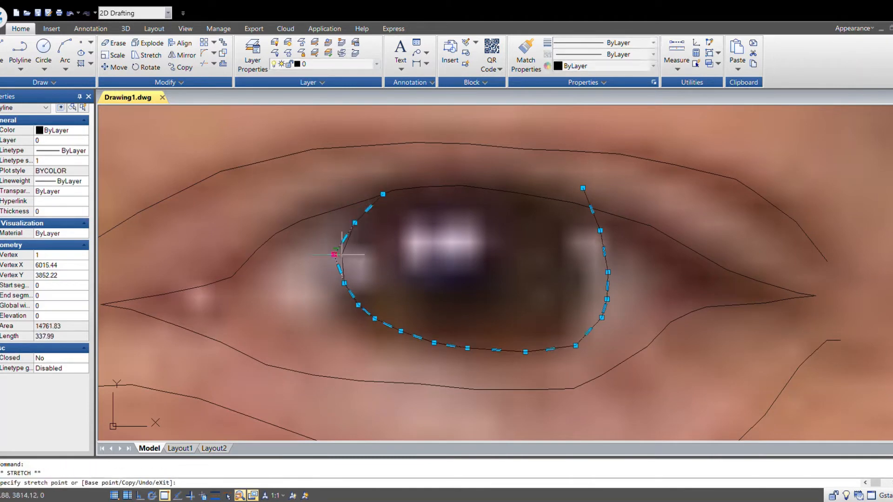
click(343, 255)
click(583, 187)
click(568, 201)
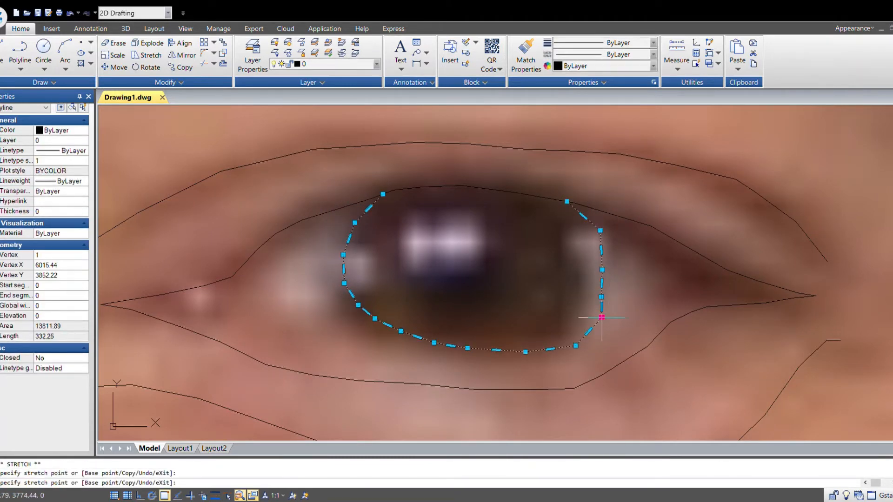
scroll(607, 285, up, 3)
key(Escape)
- Delete the fold line under the right eye, then undo the deletion
scroll(710, 335, down, 6)
scroll(709, 335, down, 6)
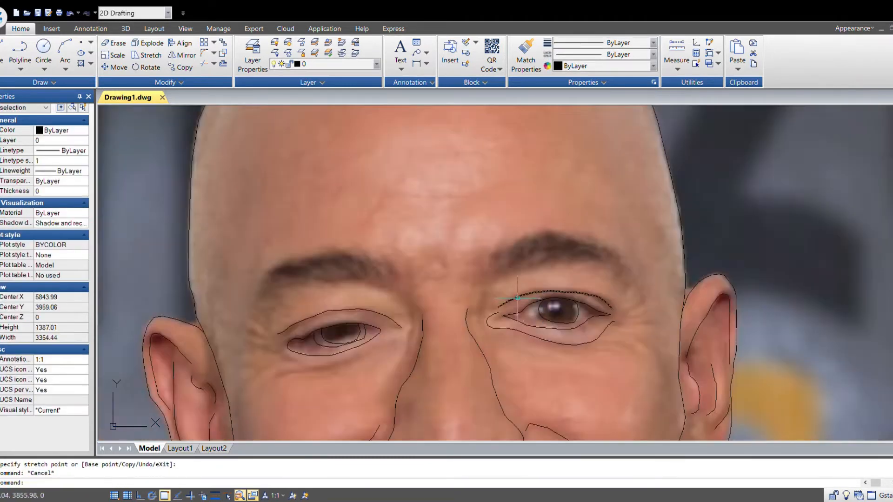
scroll(491, 308, up, 6)
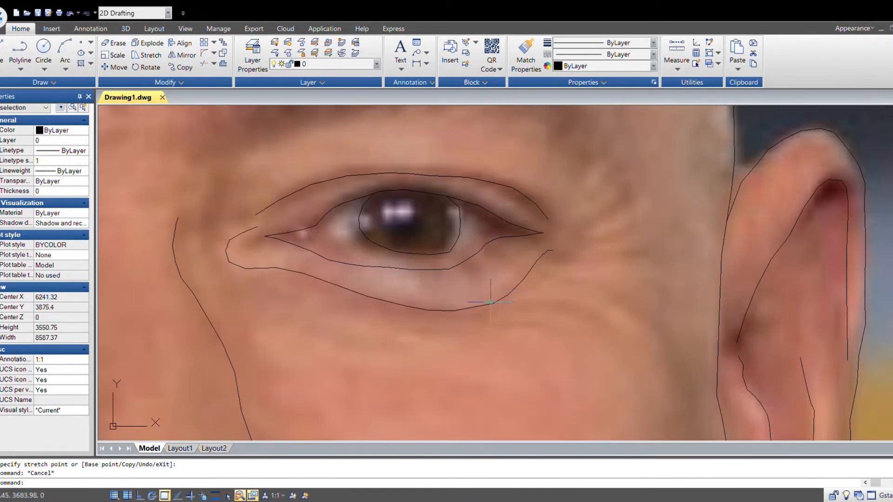
click(461, 311)
key(Delete)
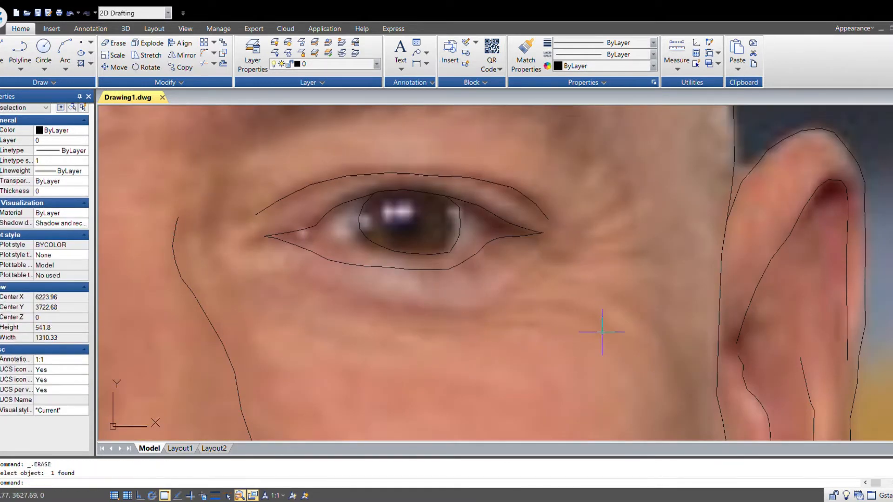
key(ctrl+z)
- Offset the outline around the left eye and delete the unwanted curve
scroll(502, 324, down, 6)
scroll(417, 322, up, 6)
middle_drag(456, 343, 464, 342)
click(340, 359)
click(312, 347)
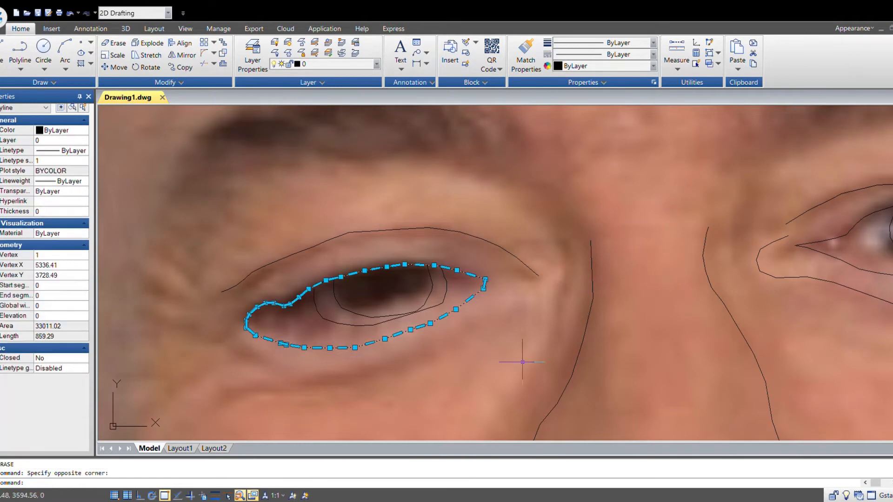
key(ctrl+z)
click(363, 354)
click(333, 343)
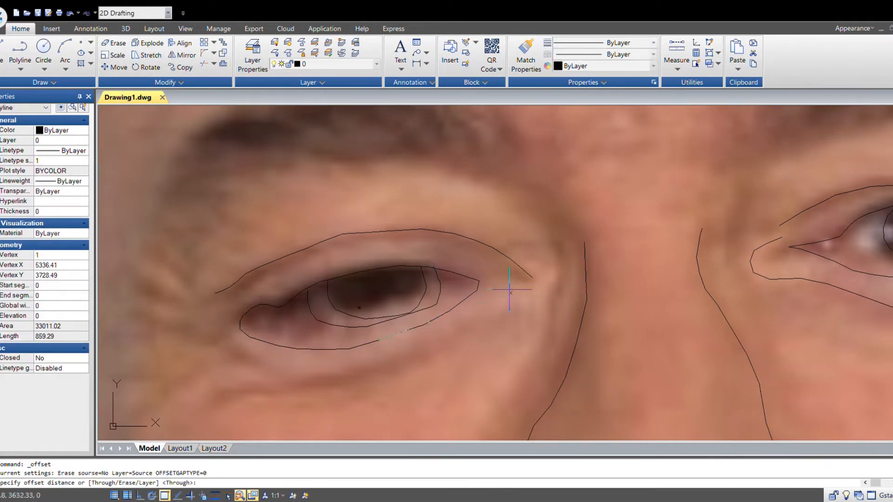
scroll(509, 295, up, 5)
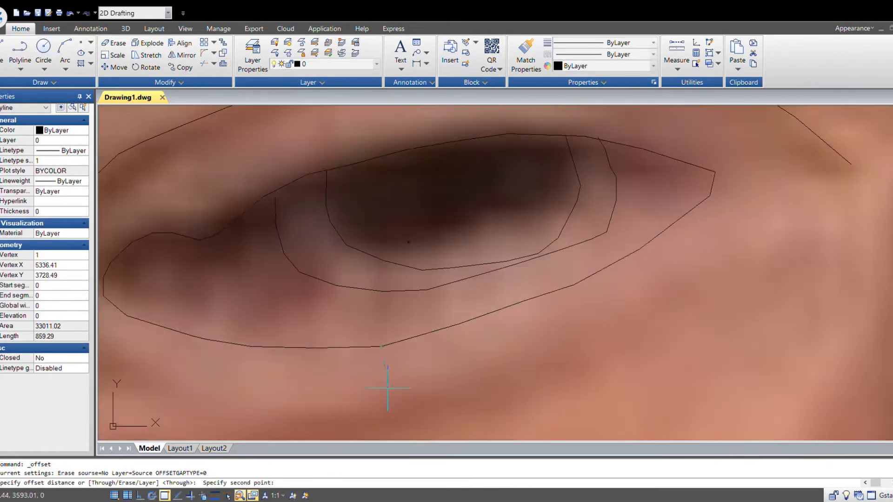
scroll(408, 359, down, 3)
click(381, 339)
click(382, 355)
click(393, 336)
click(401, 353)
key(Escape)
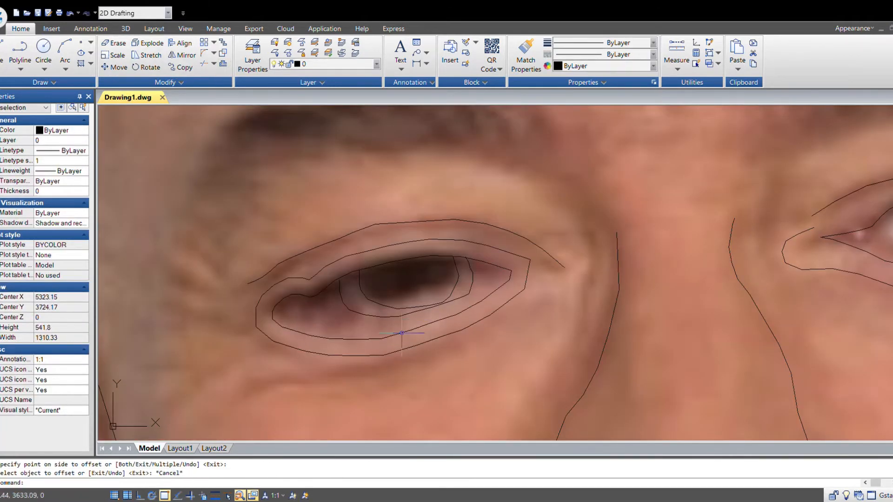
click(437, 321)
key(Delete)
- Move the left eye's outer outline into position over the photo
drag(440, 325, 411, 343)
click(453, 214)
scroll(393, 268, up, 2)
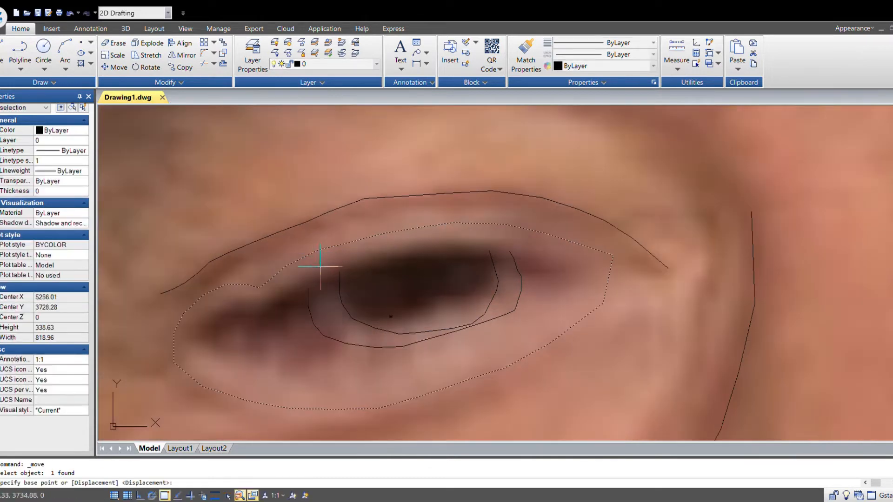
click(338, 245)
click(340, 272)
scroll(448, 296, down, 5)
key(Escape)
middle_drag(698, 363, 591, 355)
scroll(435, 332, up, 4)
click(550, 394)
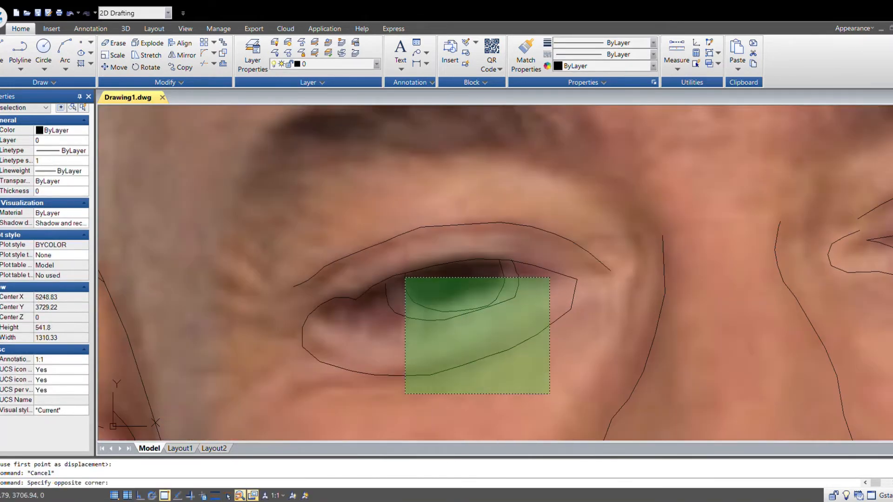
click(406, 278)
text(m)
key(Return)
scroll(459, 265, up, 1)
click(481, 332)
click(476, 327)
scroll(528, 359, down, 3)
click(436, 391)
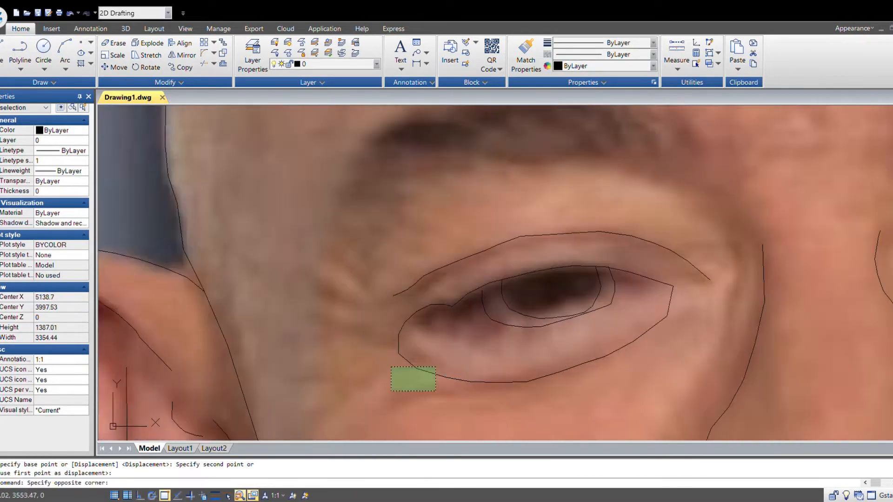
click(391, 367)
- Stretch vertices of the left eye's outlines to fit the photo
scroll(403, 373, up, 2)
click(396, 341)
click(417, 338)
click(395, 313)
click(406, 324)
key(Escape)
scroll(560, 372, down, 5)
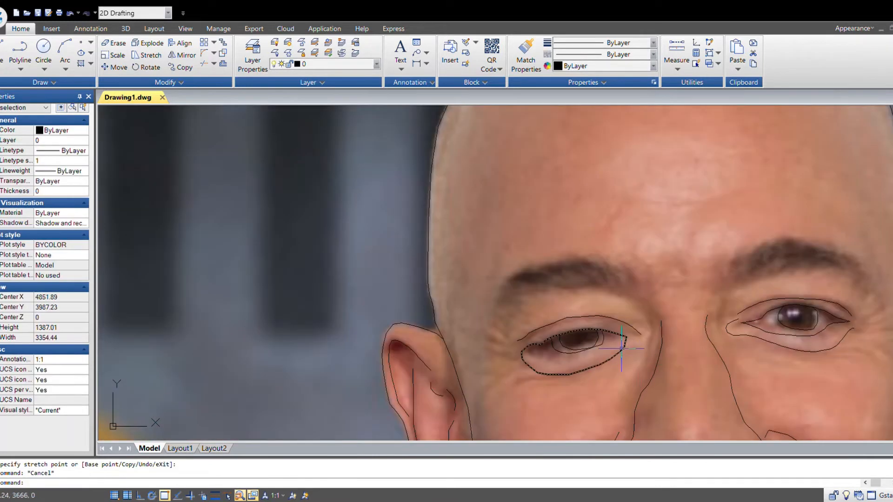
middle_drag(628, 348, 468, 350)
scroll(468, 350, up, 5)
click(457, 307)
click(487, 313)
key(Escape)
scroll(553, 343, down, 5)
scroll(553, 342, down, 2)
middle_drag(708, 368, 521, 346)
scroll(316, 325, up, 6)
click(295, 318)
key(Escape)
scroll(390, 357, down, 6)
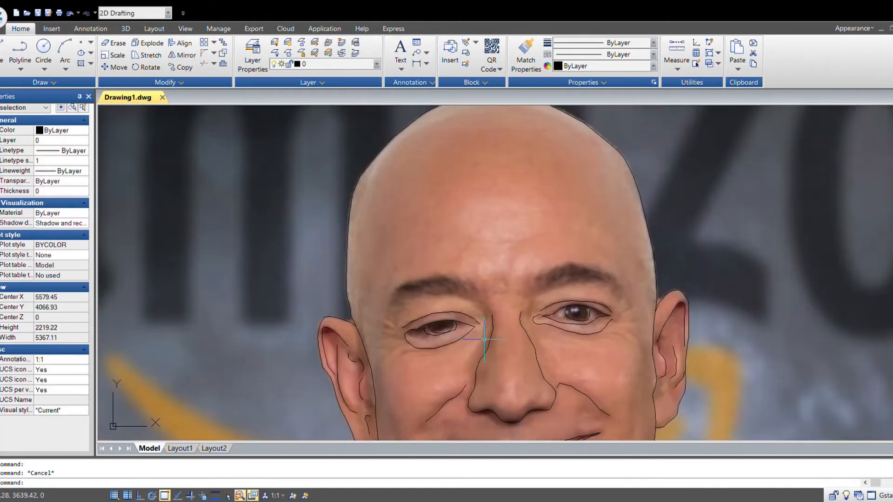
- Outline the left eyebrow with a polyline
scroll(493, 355, up, 6)
scroll(466, 335, down, 6)
scroll(506, 359, up, 6)
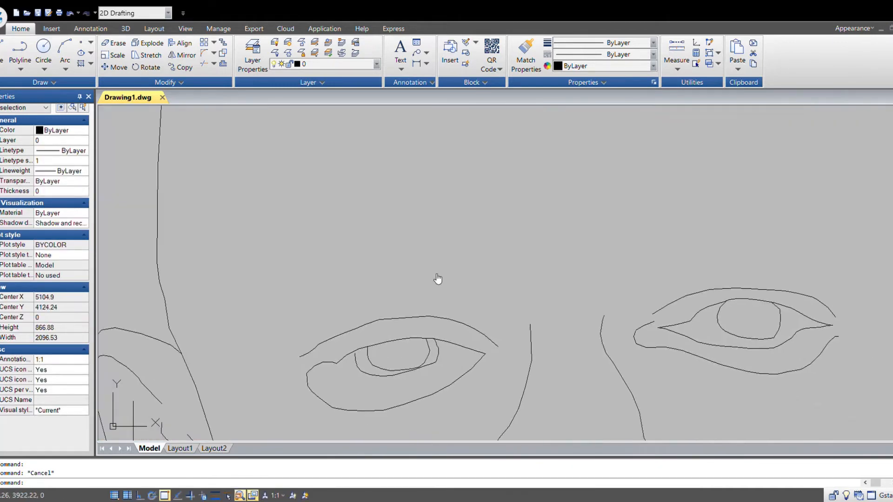
click(20, 50)
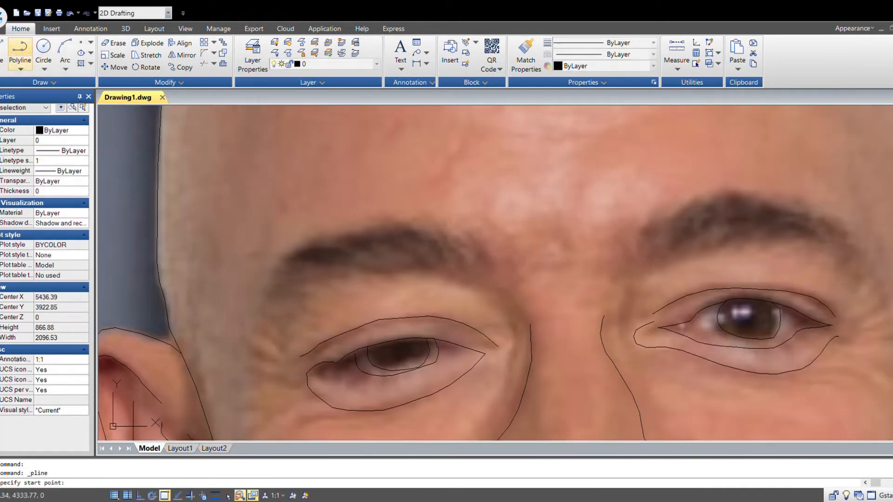
click(492, 285)
click(471, 279)
click(426, 270)
click(402, 269)
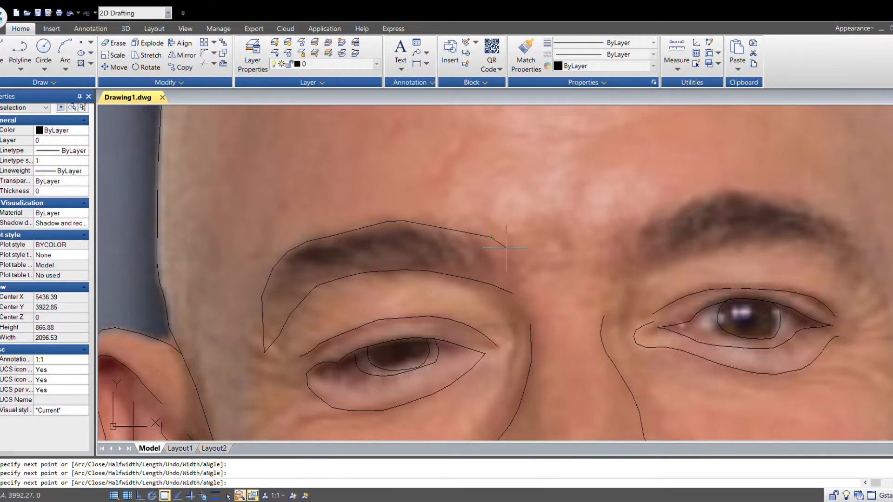
key(Escape)
- Outline the right eyebrow with a polyline
scroll(365, 347, down, 6)
scroll(470, 339, up, 6)
key(Return)
click(446, 297)
click(484, 280)
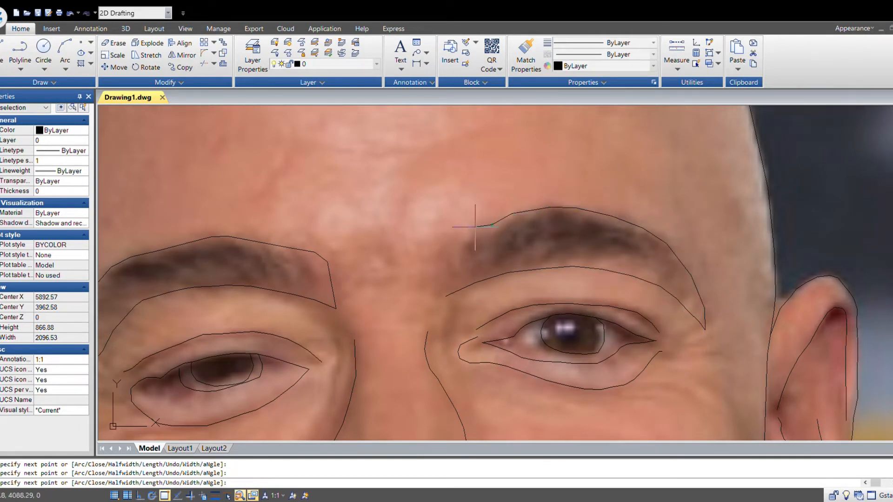
key(Escape)
- Inspect the traced eyes and eyebrows at different zoom levels
scroll(446, 297, down, 8)
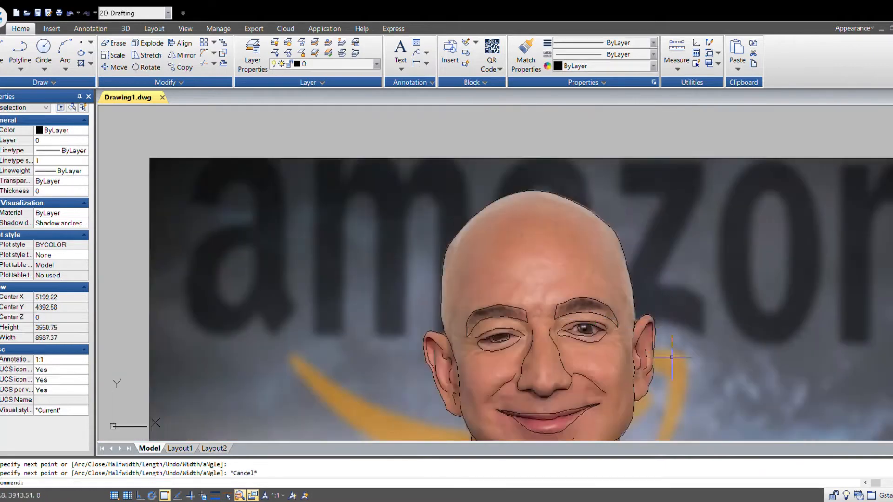
scroll(512, 335, up, 5)
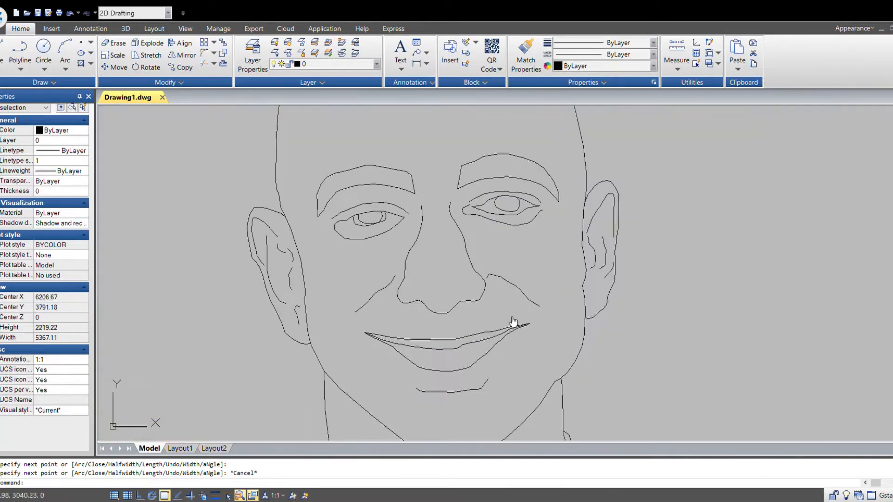
scroll(546, 359, down, 3)
scroll(514, 359, down, 2)
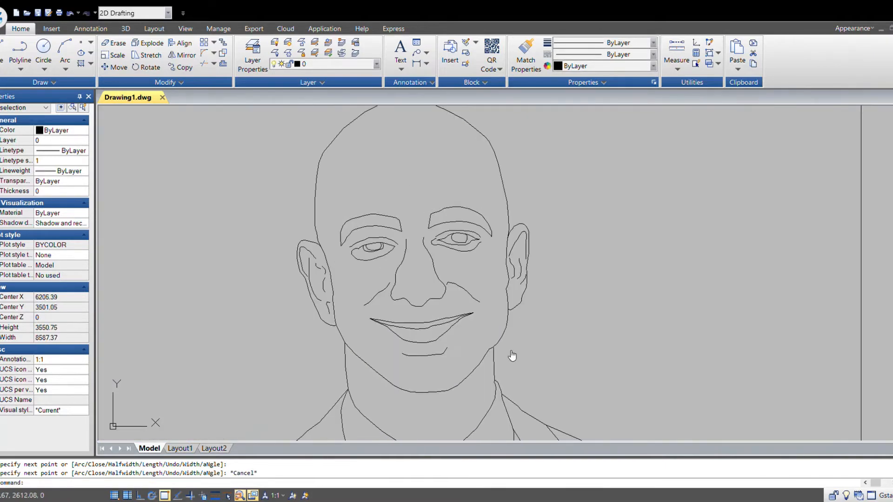
scroll(647, 385, up, 2)
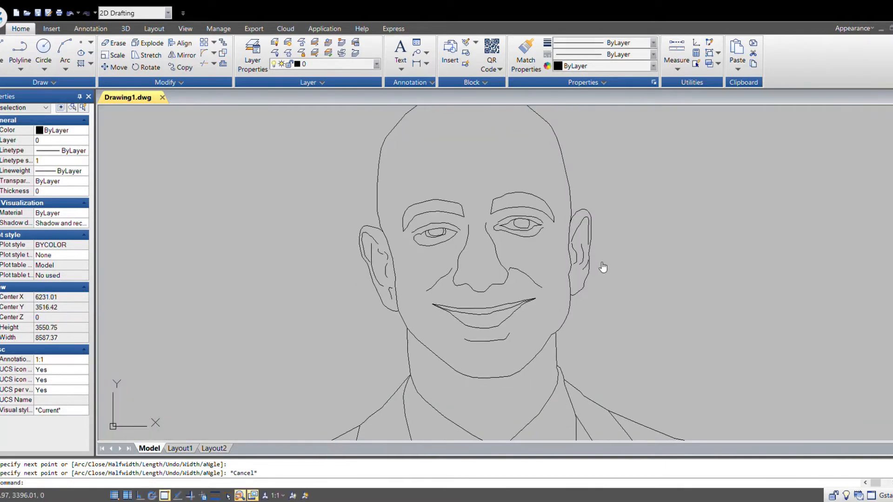
middle_drag(603, 268, 574, 286)
scroll(411, 281, up, 6)
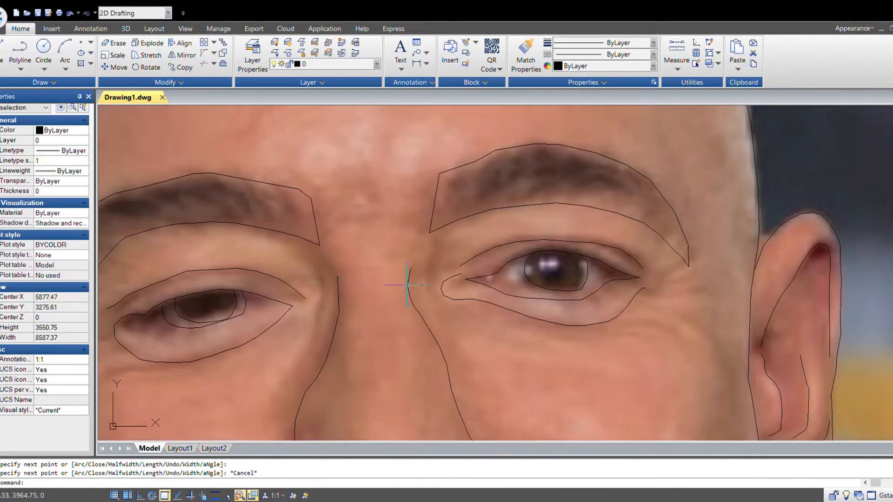
middle_drag(410, 281, 501, 258)
scroll(516, 284, down, 6)
middle_drag(652, 339, 627, 330)
scroll(394, 263, up, 3)
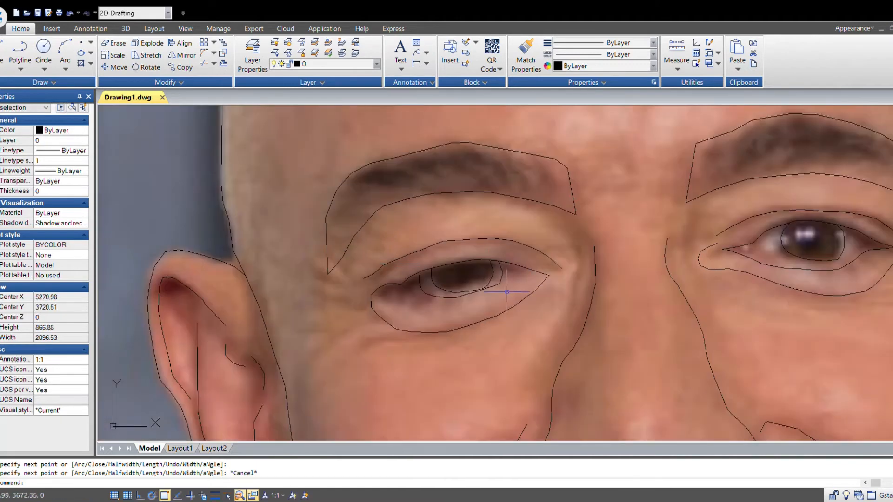
scroll(467, 272, up, 3)
click(391, 288)
click(383, 289)
key(Escape)
scroll(605, 256, up, 1)
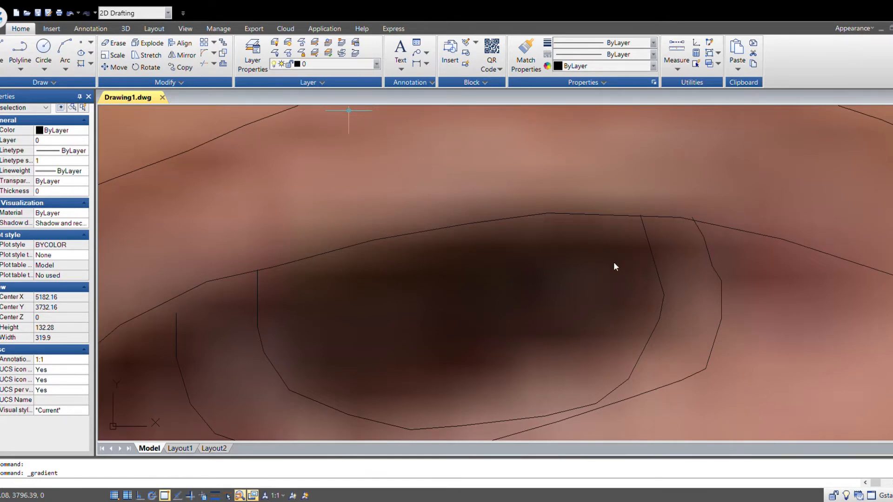
- Fill the right eye's iris with a dark brown gradient hatch
click(726, 103)
click(553, 313)
scroll(553, 313, down, 7)
key(Return)
scroll(618, 341, down, 7)
middle_drag(693, 326, 500, 323)
scroll(500, 324, up, 7)
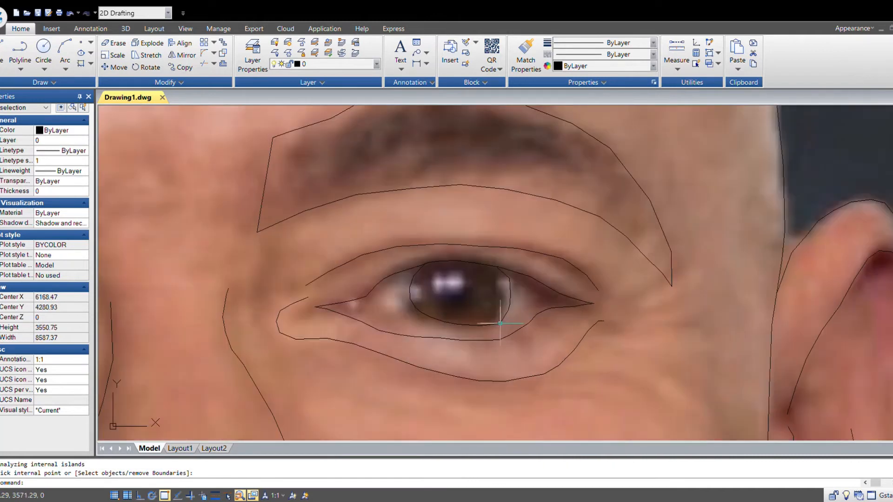
click(470, 301)
scroll(470, 301, down, 5)
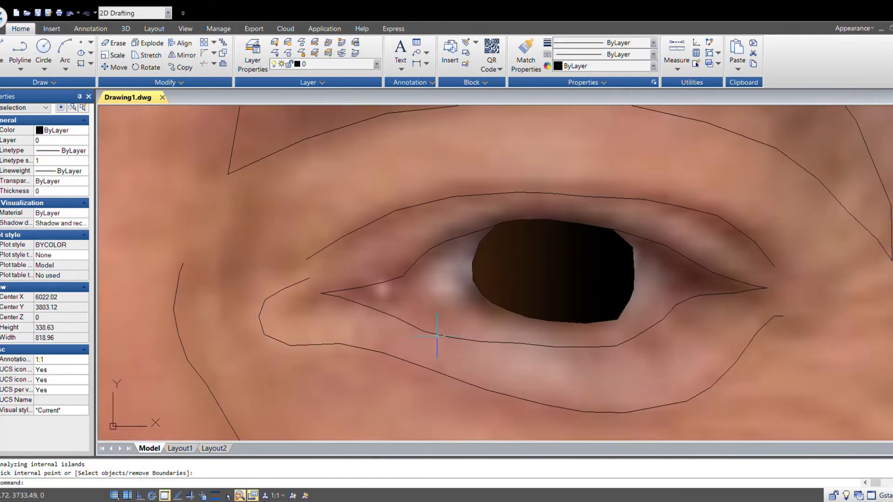
- Stretch the inner-corner vertices of the right eye's outlines to fit the photo
click(437, 335)
click(321, 294)
scroll(321, 293, up, 4)
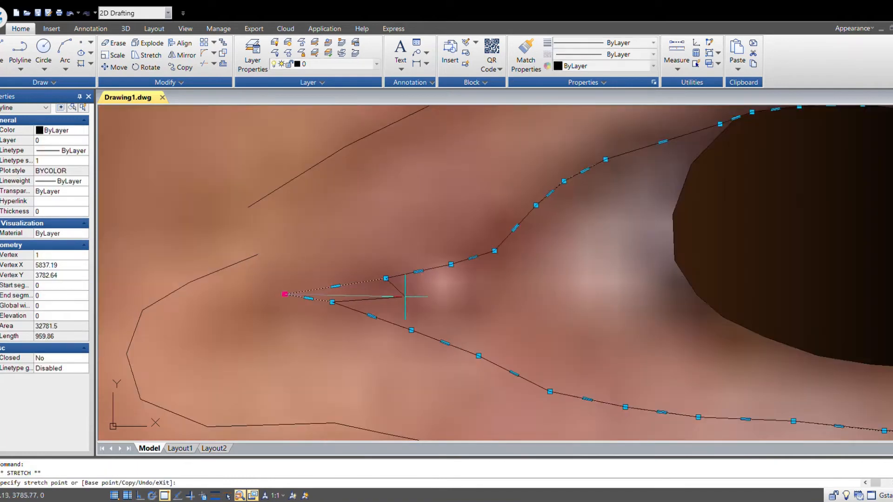
click(386, 278)
click(494, 251)
click(332, 302)
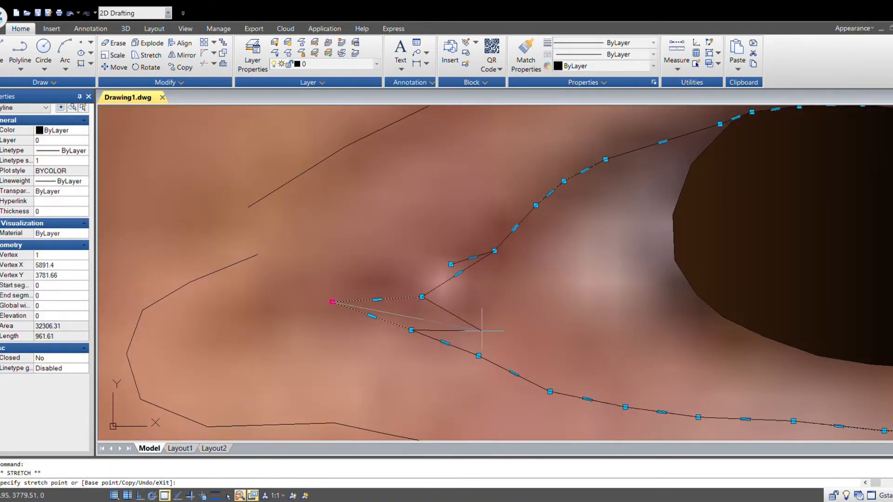
click(478, 355)
click(411, 330)
click(479, 355)
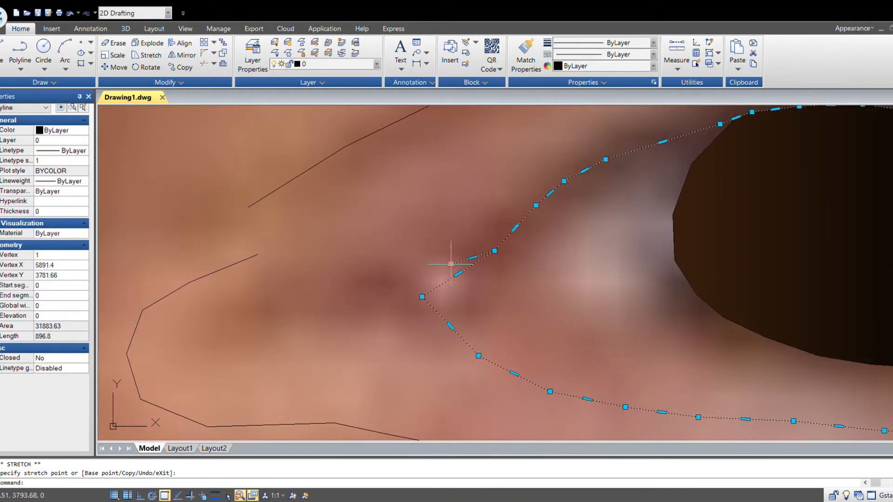
click(451, 264)
click(495, 251)
scroll(776, 363, down, 2)
middle_drag(775, 364, 545, 329)
key(Escape)
- Stretch vertices along the lower lid of the right eye's outline to follow the photo
drag(404, 347, 389, 335)
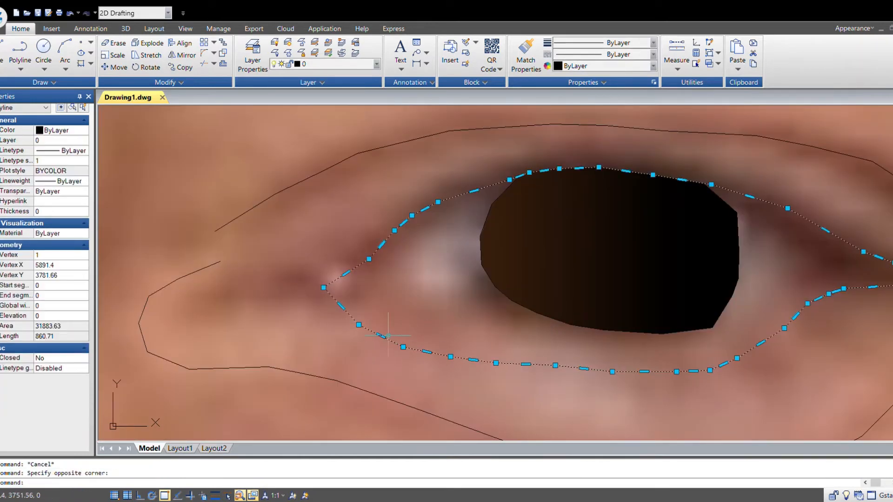
click(381, 336)
click(394, 327)
click(451, 357)
click(458, 352)
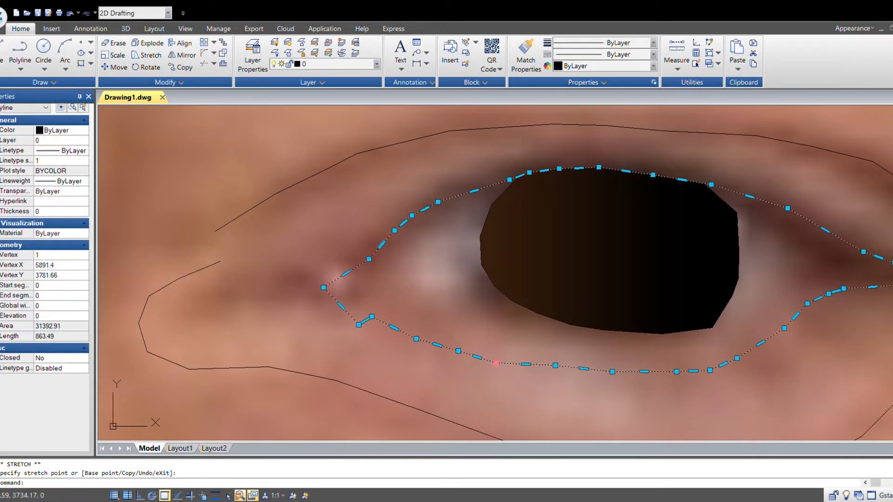
click(496, 363)
click(499, 355)
click(698, 366)
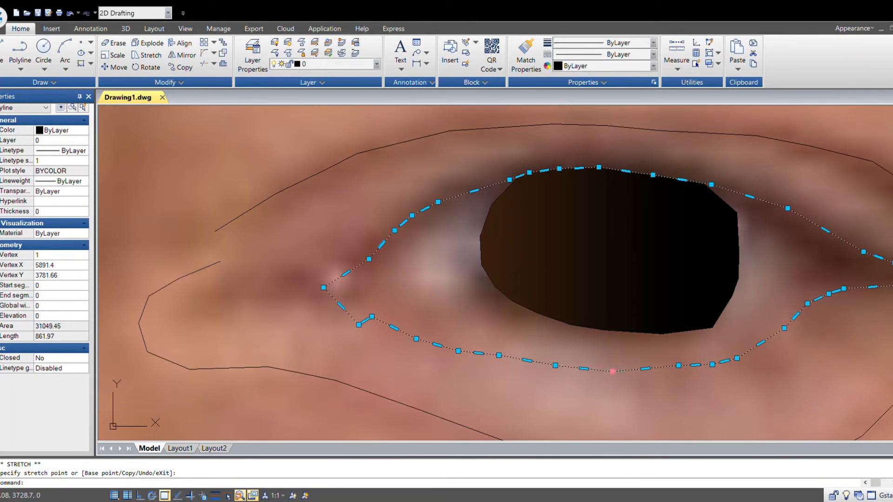
click(555, 365)
click(556, 366)
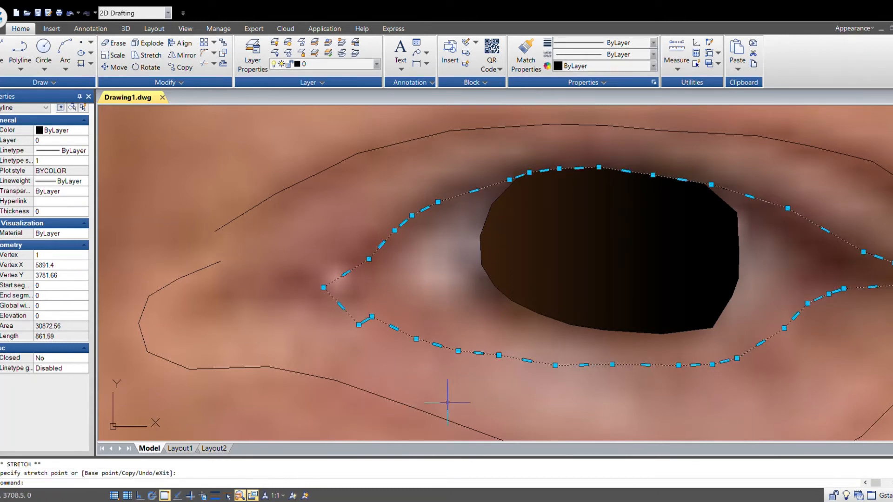
click(556, 365)
click(559, 362)
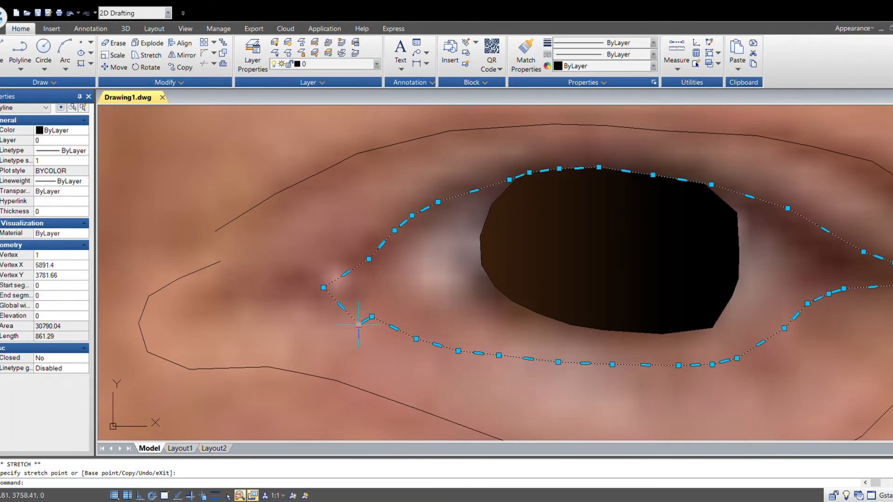
key(Escape)
scroll(434, 364, down, 10)
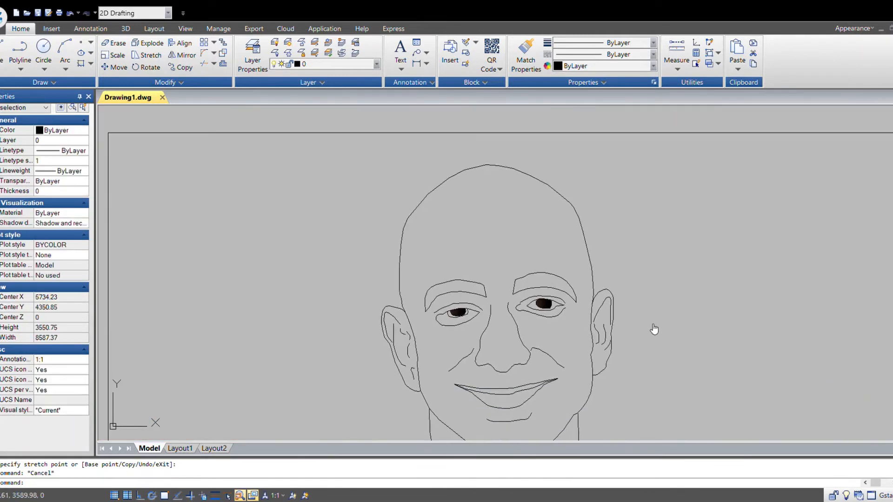
- Move the inner end vertex of the right eye's upper crease line to fit the photo
scroll(447, 311, up, 6)
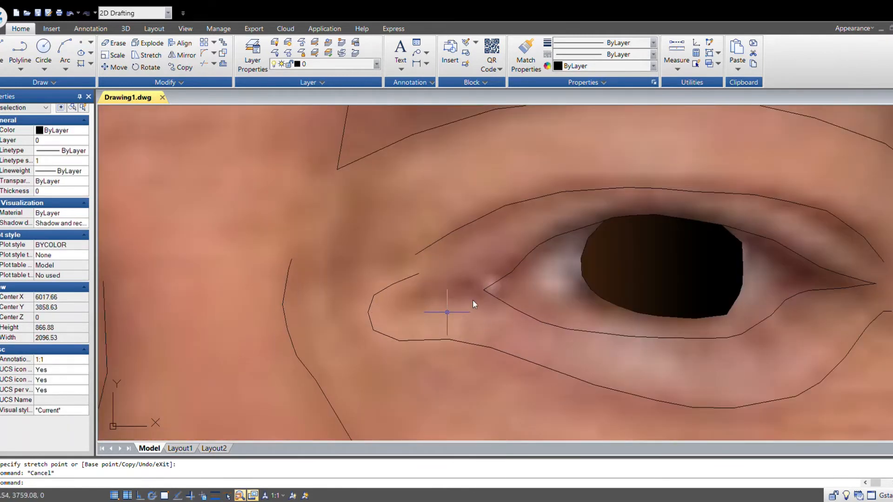
scroll(467, 277, down, 6)
scroll(114, 310, up, 5)
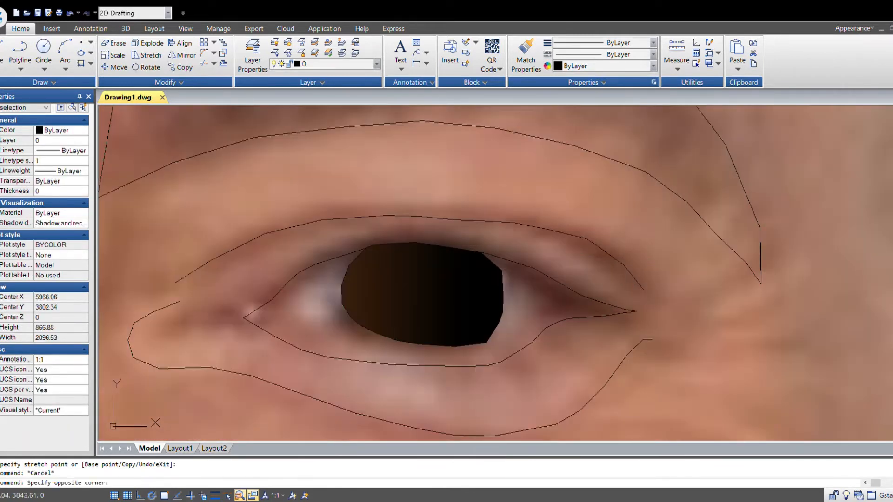
click(586, 239)
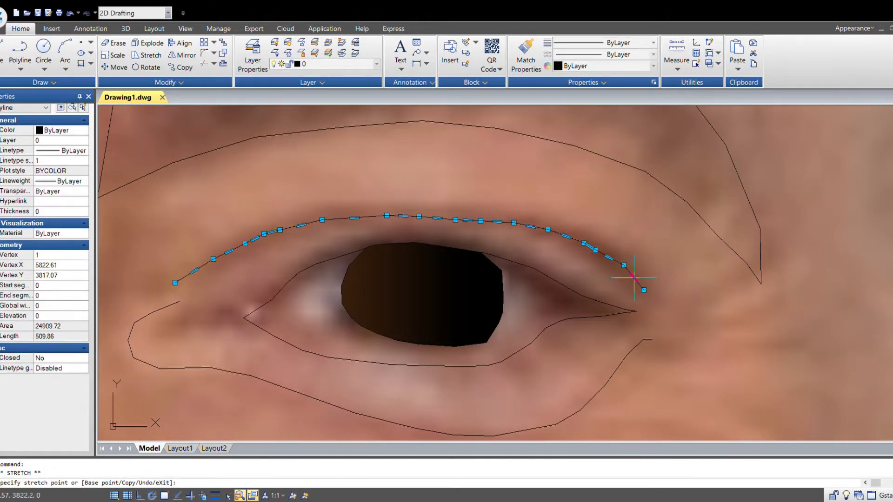
key(Escape)
scroll(638, 288, down, 4)
scroll(461, 278, up, 4)
click(484, 274)
click(468, 292)
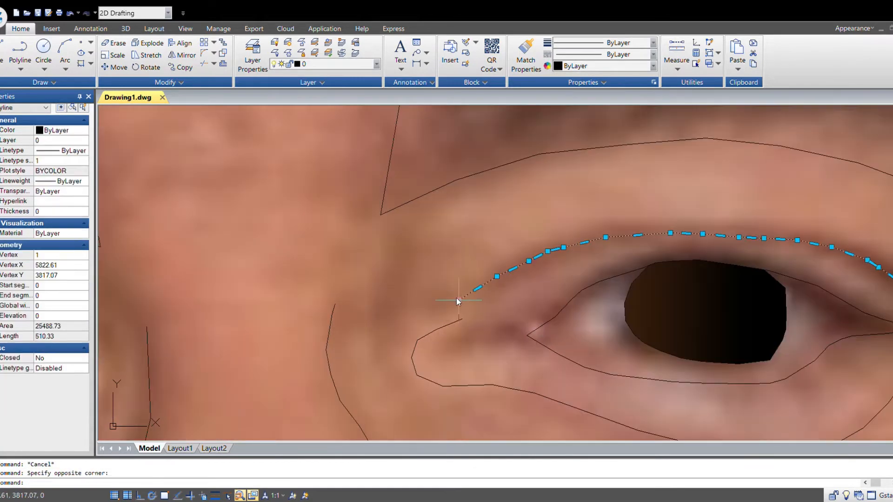
click(458, 301)
click(497, 277)
key(Escape)
scroll(497, 277, down, 4)
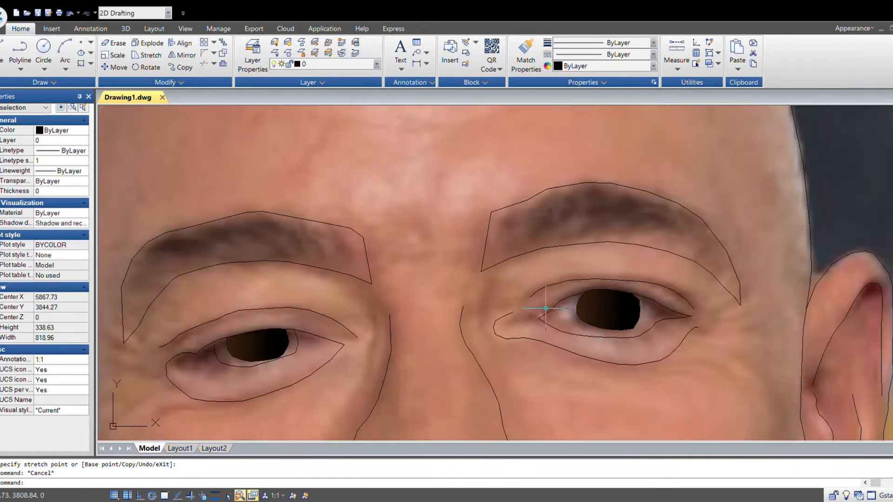
scroll(510, 312, up, 3)
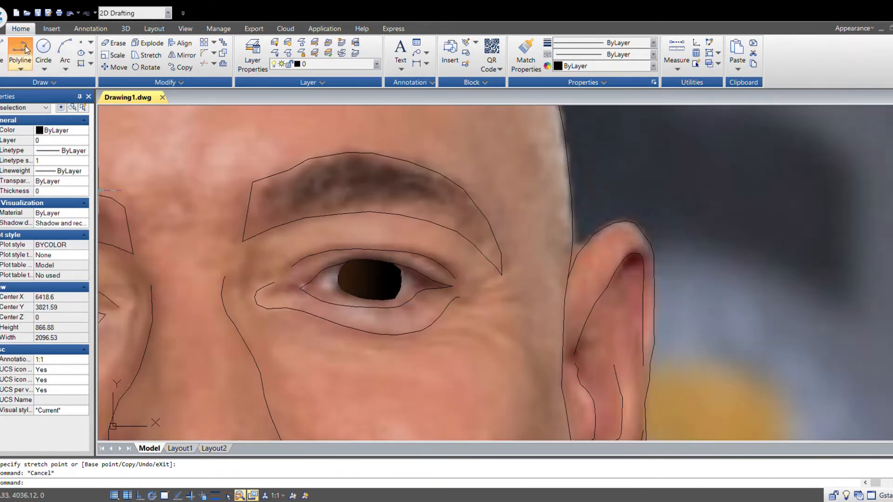
click(26, 49)
scroll(267, 274, up, 4)
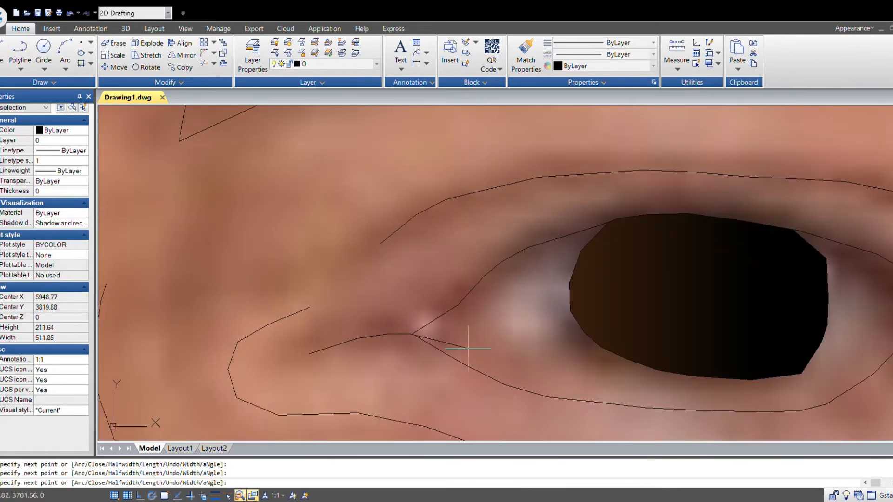
key(Escape)
scroll(469, 348, down, 10)
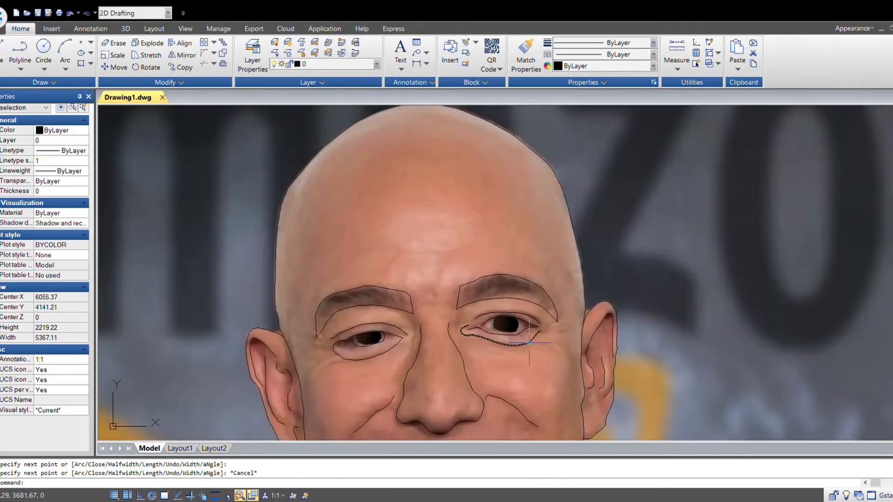
scroll(351, 354, up, 6)
key(Return)
scroll(461, 308, up, 2)
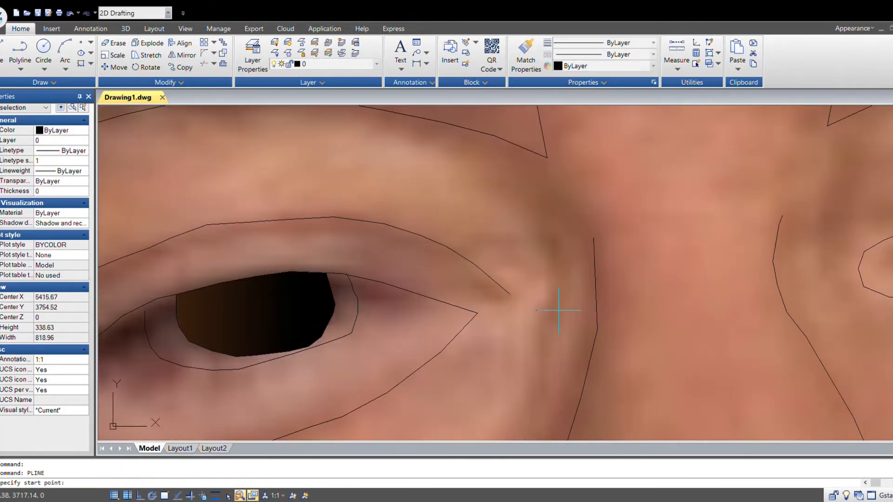
key(Escape)
- Move the outer corner vertex of the left eye's surrounding outline to fit the photo
click(461, 297)
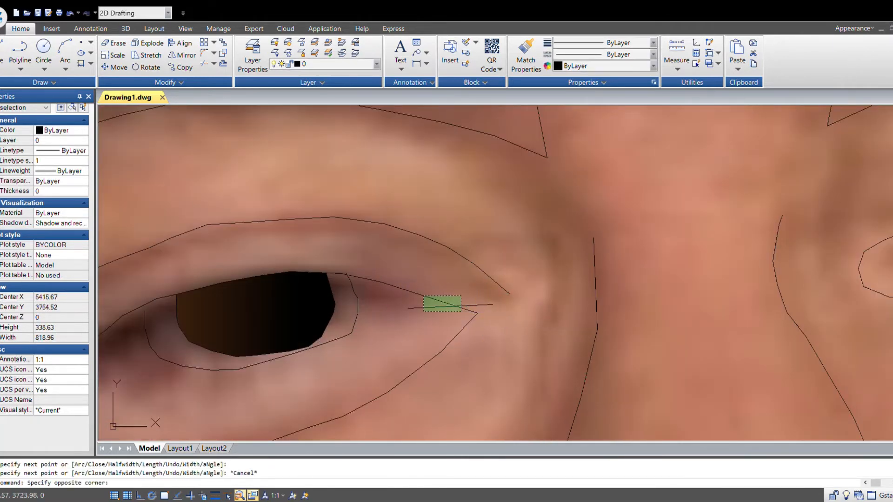
click(458, 324)
click(478, 313)
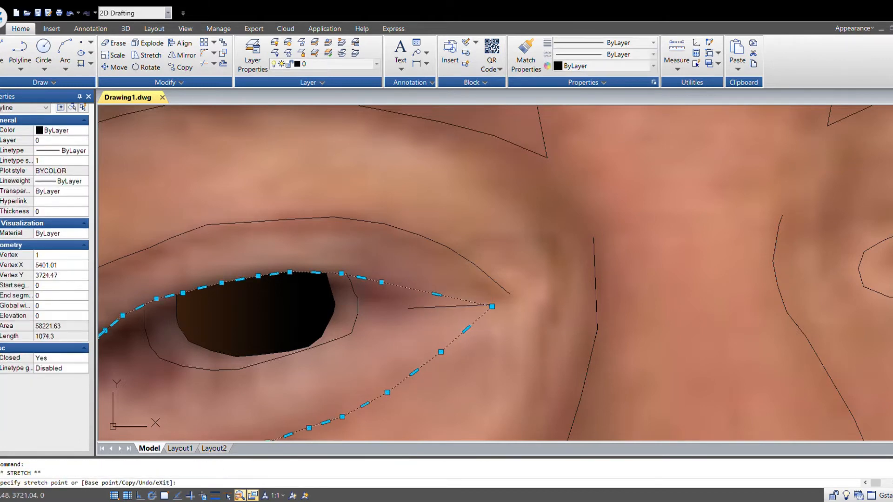
click(496, 309)
key(Escape)
click(496, 309)
click(491, 311)
click(492, 306)
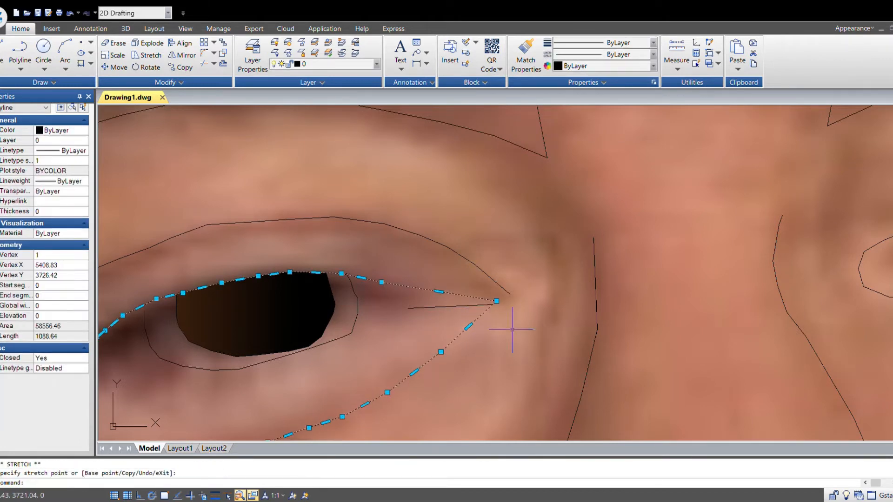
key(Escape)
scroll(512, 326, down, 3)
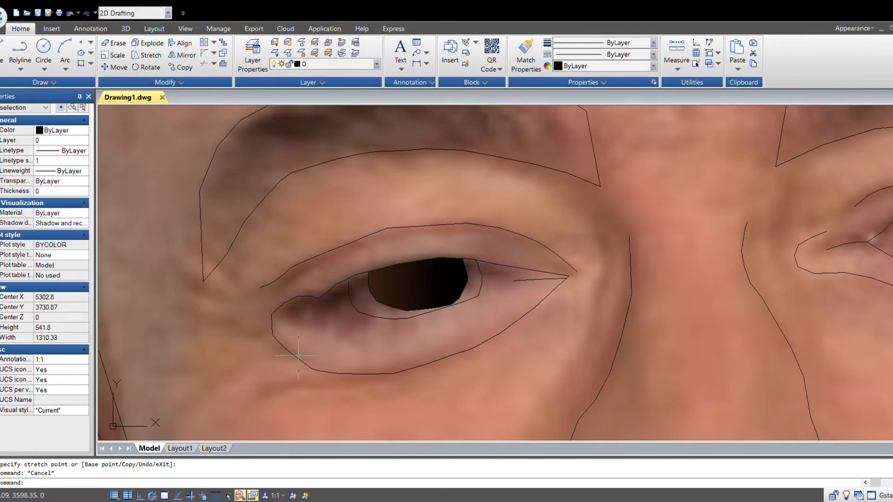
- Stretch the inner and lower vertices of the left eye's surrounding outline to follow the photo
click(319, 365)
scroll(419, 302, down, 5)
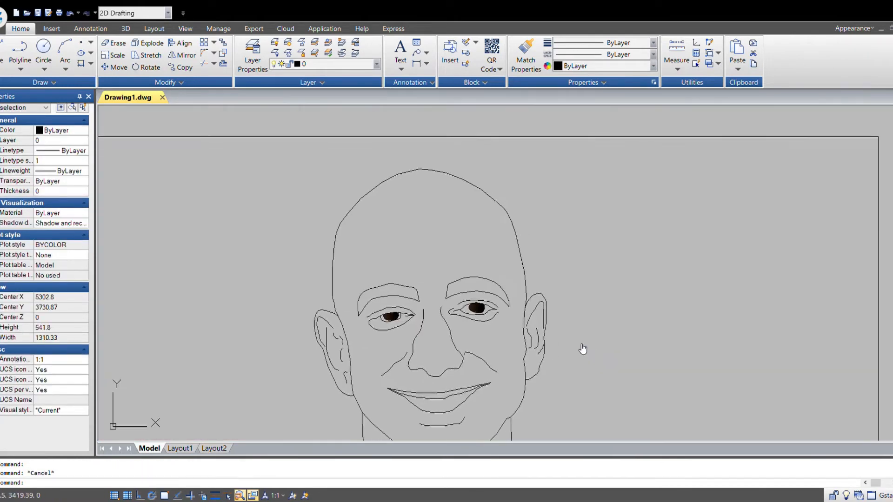
scroll(575, 346, down, 2)
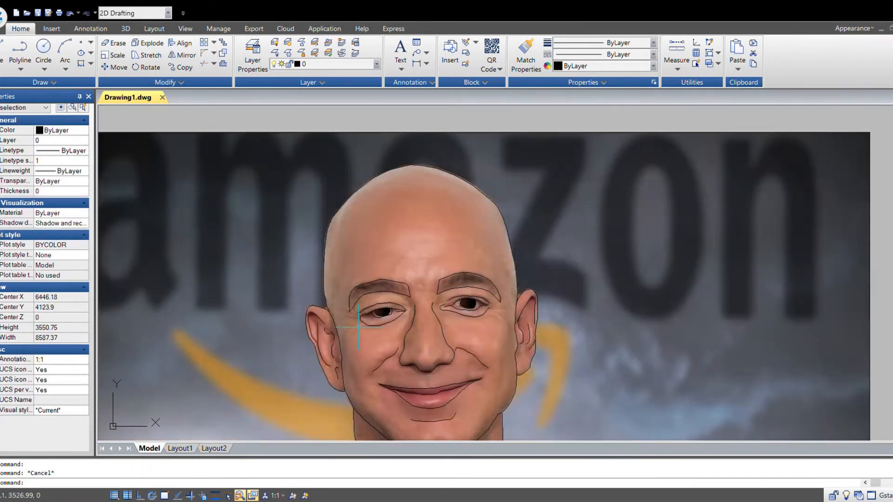
scroll(411, 320, up, 5)
click(404, 322)
scroll(381, 338, up, 4)
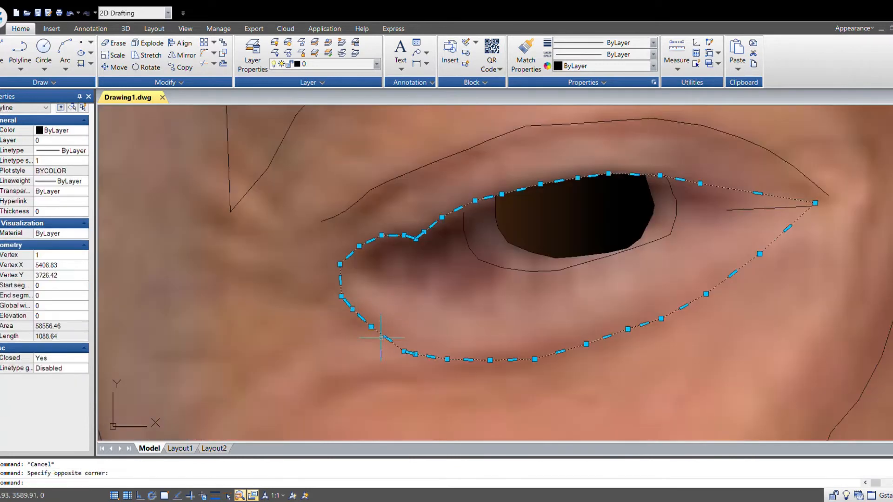
click(342, 297)
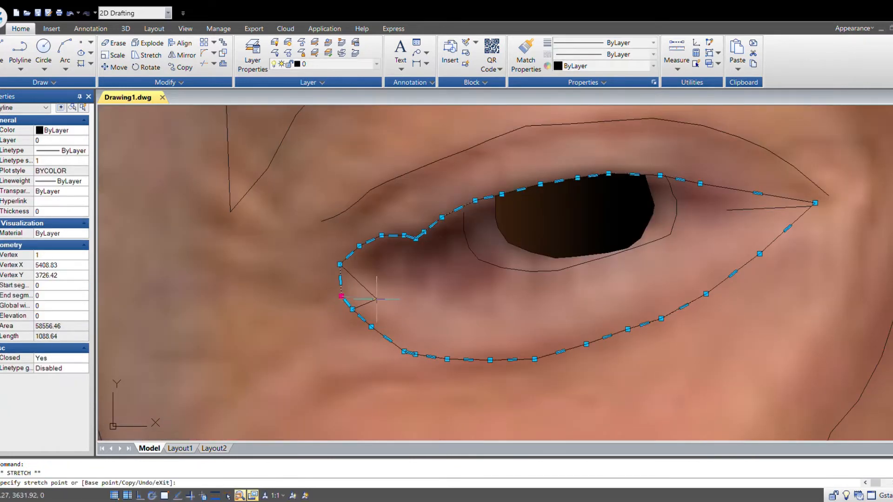
click(352, 310)
click(407, 312)
click(371, 327)
click(431, 318)
click(405, 352)
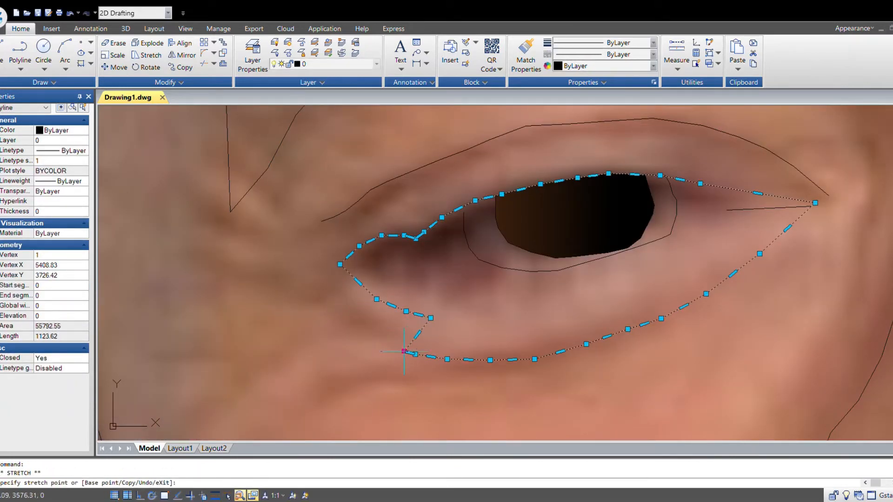
click(431, 318)
click(416, 355)
click(453, 327)
click(447, 359)
click(488, 333)
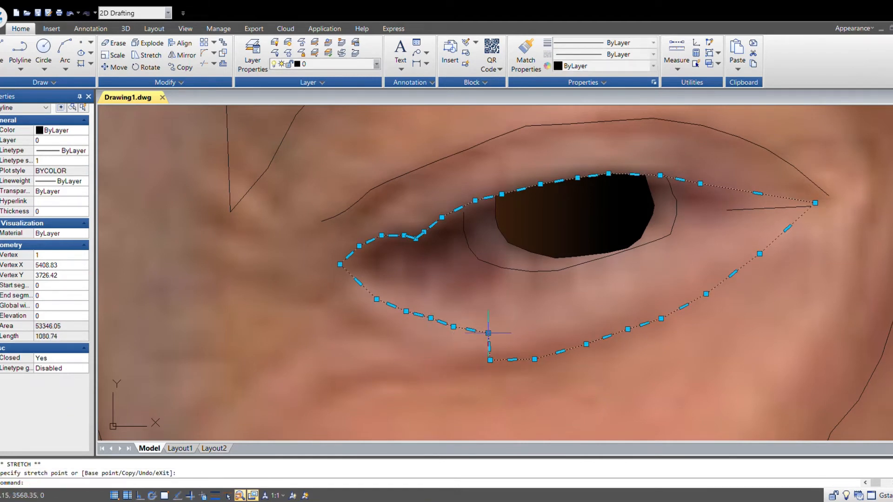
click(490, 360)
click(514, 334)
click(535, 359)
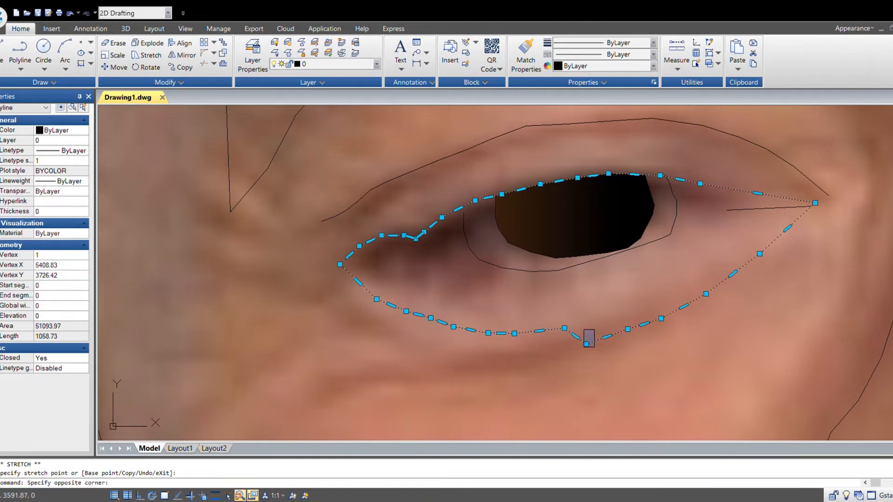
- Stretch the outer lower vertices and corner of the left eye's surrounding outline to fit the photo
click(586, 344)
click(595, 321)
click(628, 329)
click(638, 309)
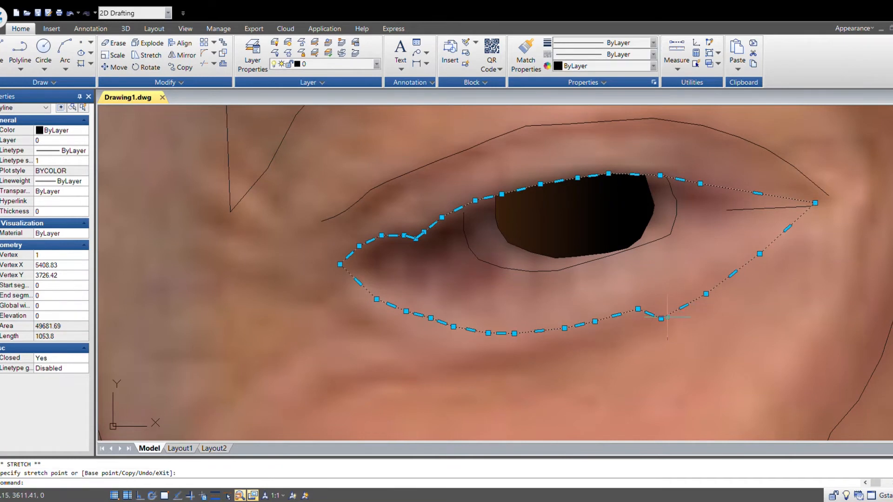
click(662, 319)
click(670, 294)
click(706, 294)
click(702, 265)
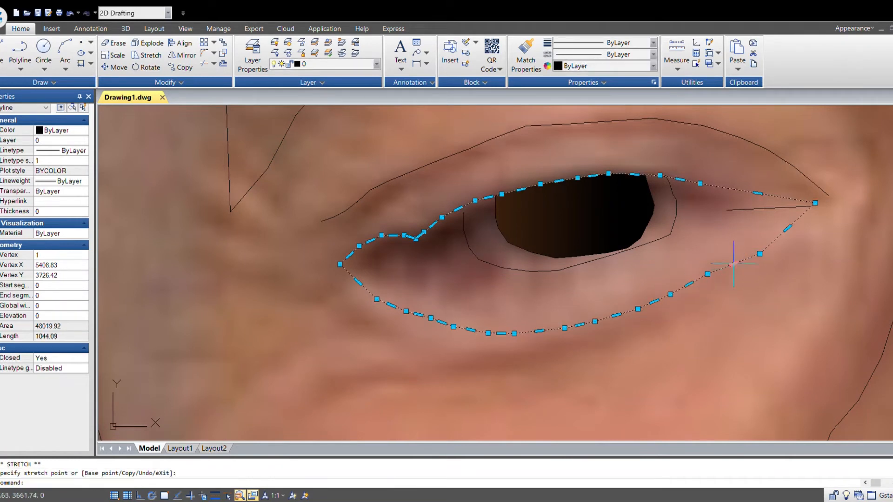
click(760, 253)
click(754, 246)
click(815, 203)
click(758, 206)
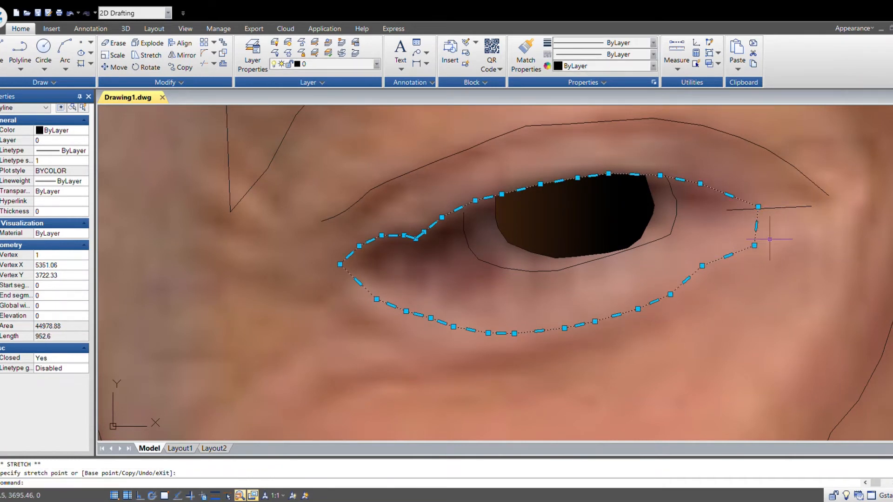
click(755, 245)
click(739, 234)
key(Escape)
scroll(731, 330, down, 5)
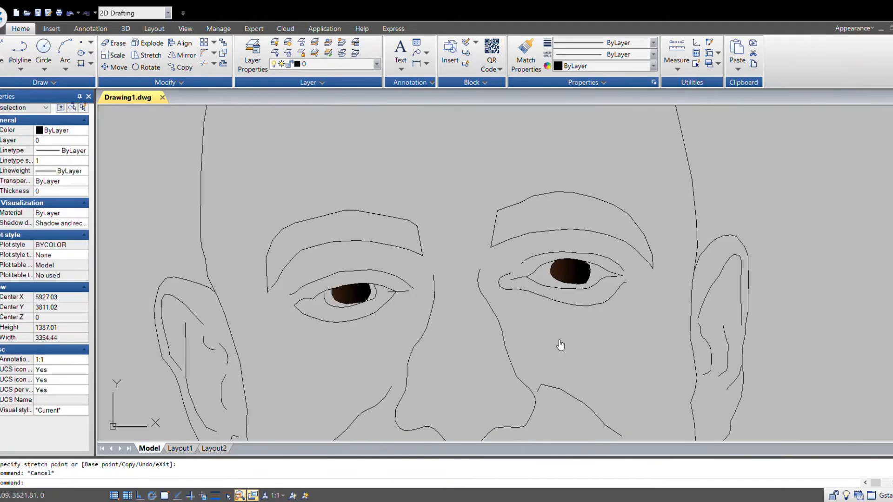
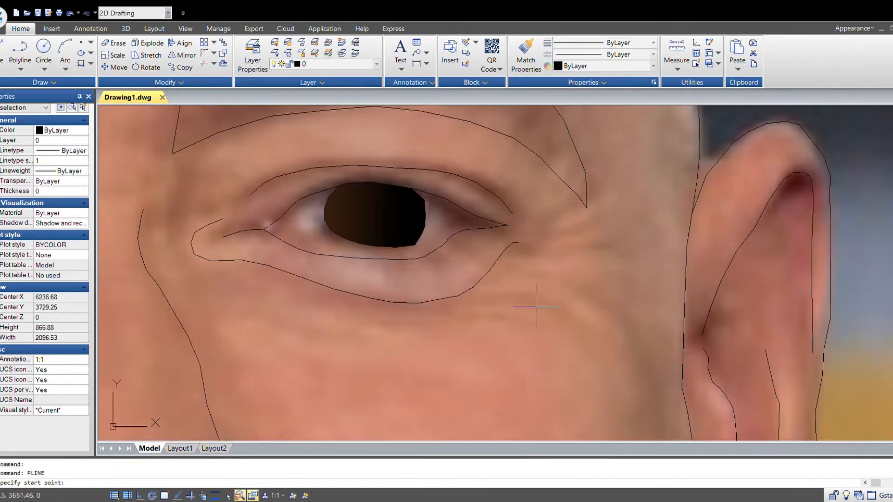
- Trace two short wrinkle lines beneath the right eye with polylines
click(513, 321)
key(Escape)
key(Return)
click(484, 295)
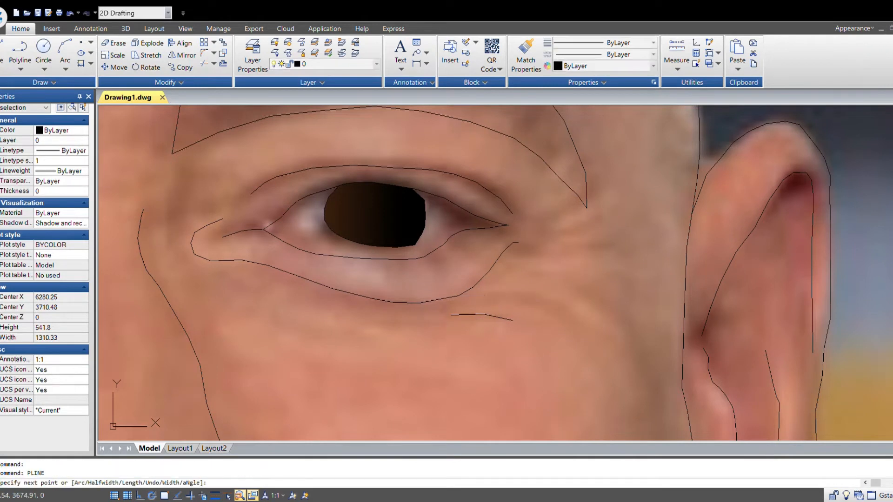
click(507, 295)
click(528, 294)
click(549, 299)
- Trace a long crease curving down from below the right eye's outer corner toward the cheek
key(Return)
click(523, 277)
click(566, 286)
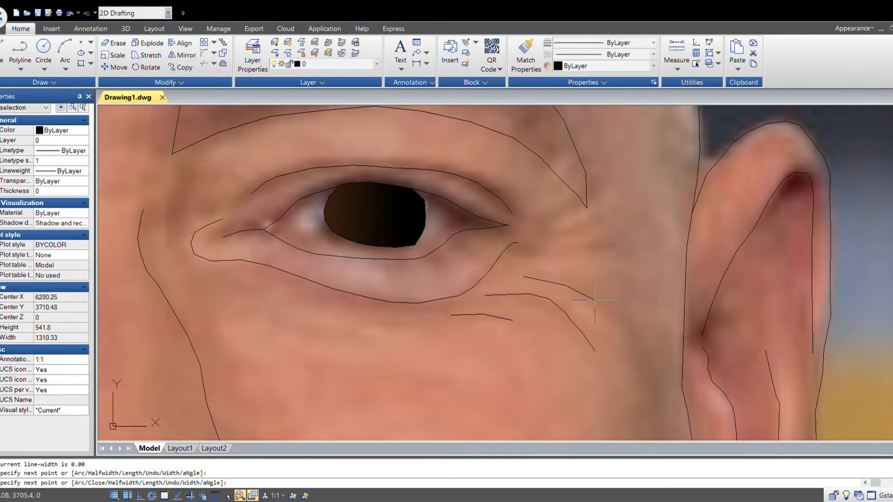
click(597, 303)
click(622, 319)
click(632, 332)
click(645, 359)
key(Escape)
- Draw two crow's-feet lines at the right eye's outer corner
key(Return)
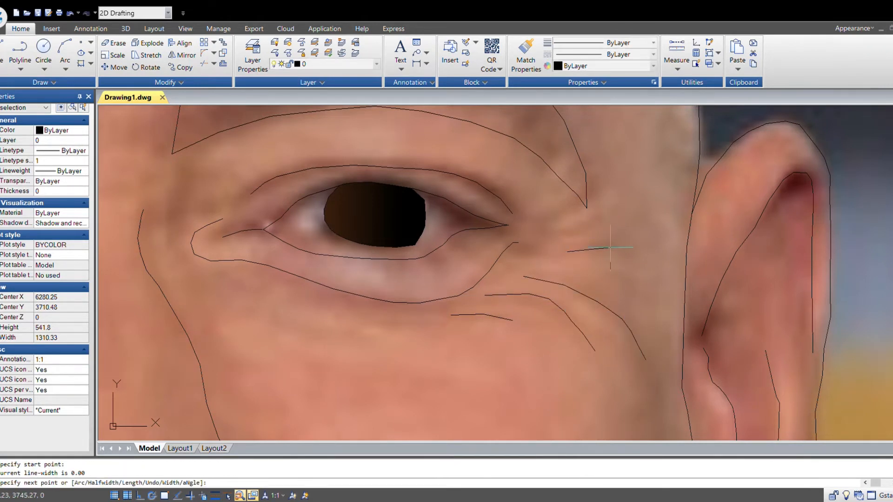
click(613, 248)
key(Escape)
key(Return)
click(558, 237)
click(587, 228)
click(603, 215)
key(Escape)
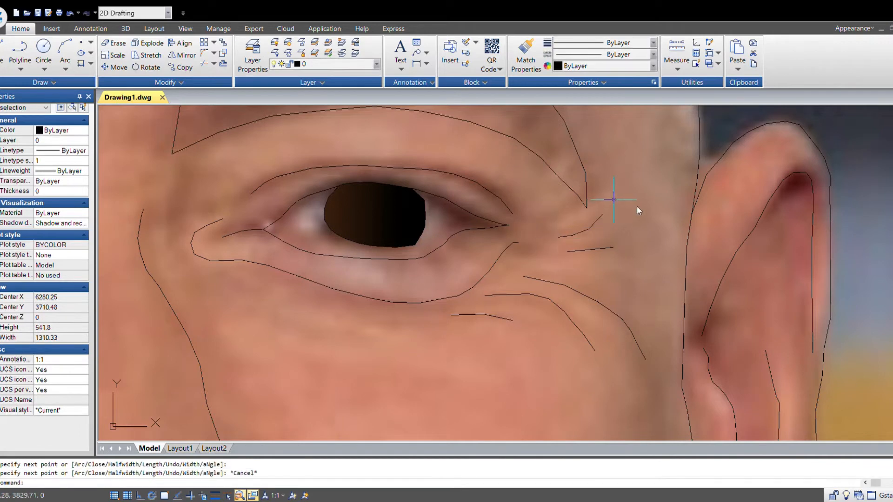
- Draw a crow's-feet line at the left eye's outer corner
scroll(597, 298, down, 5)
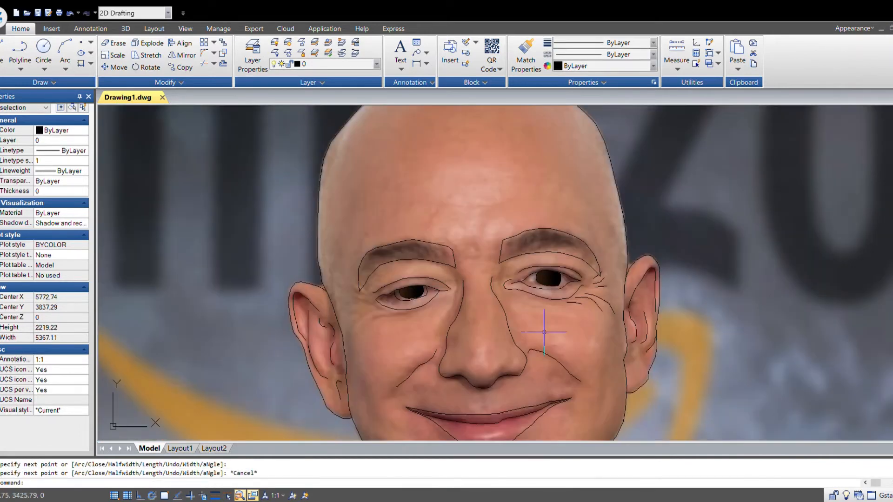
scroll(384, 293, up, 2)
middle_drag(388, 297, 553, 280)
key(Return)
scroll(506, 273, up, 2)
click(518, 282)
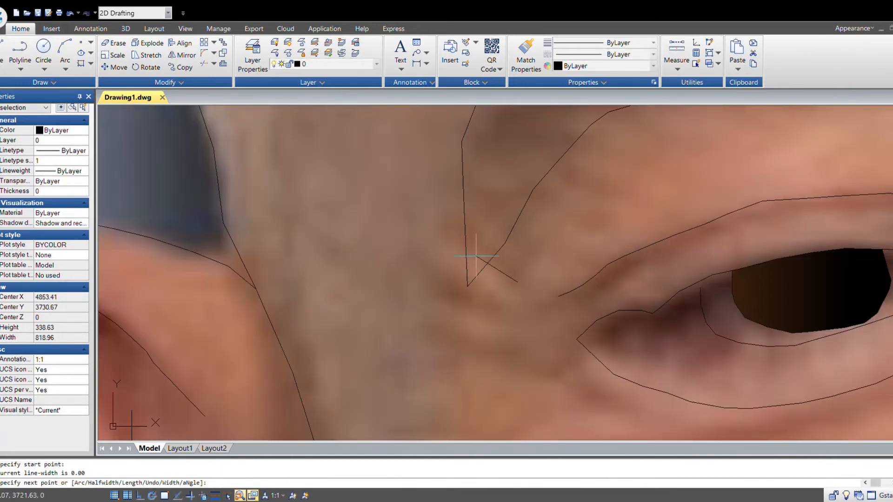
click(455, 238)
key(Escape)
- Add two crease lines fanning out below the left eye's outer corner
key(Return)
click(433, 294)
click(529, 327)
key(Escape)
key(Return)
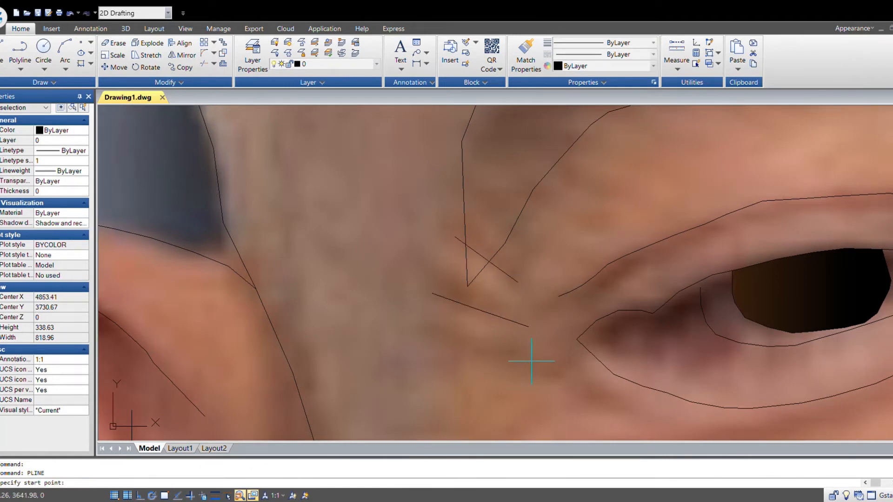
click(537, 368)
click(470, 351)
click(423, 326)
key(Escape)
- Trace a crease line under the left eye's lower lid
middle_drag(550, 423, 535, 288)
scroll(534, 288, down, 2)
key(Return)
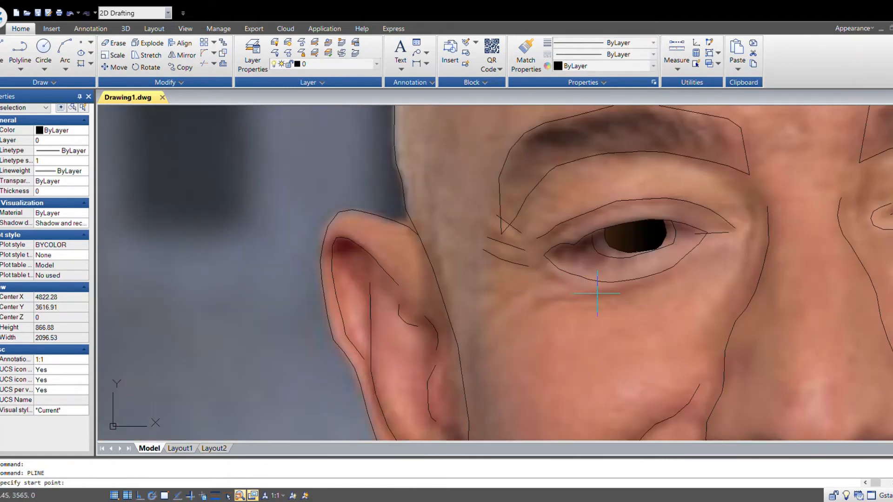
click(641, 285)
click(580, 293)
click(517, 310)
key(Escape)
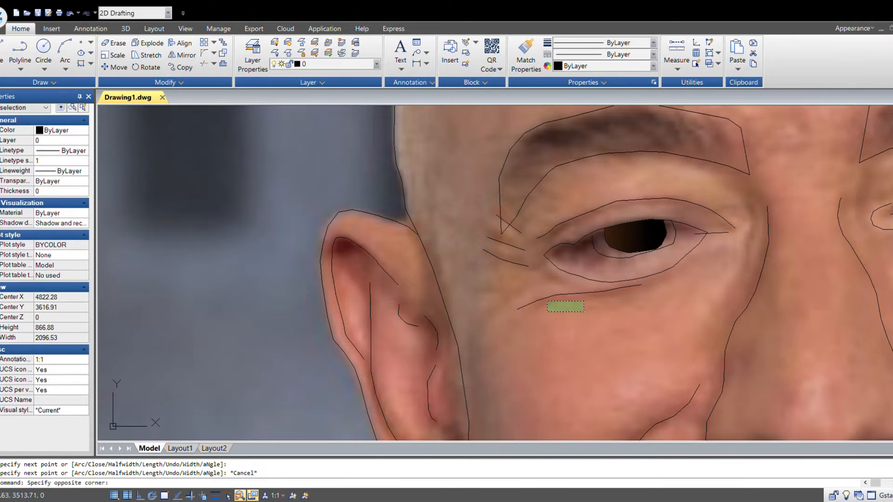
key(Escape)
- Add two short wrinkle lines between the left eye's outer corner and the ear
key(Return)
scroll(521, 290, up, 1)
click(437, 292)
click(466, 291)
click(496, 294)
key(Escape)
key(Return)
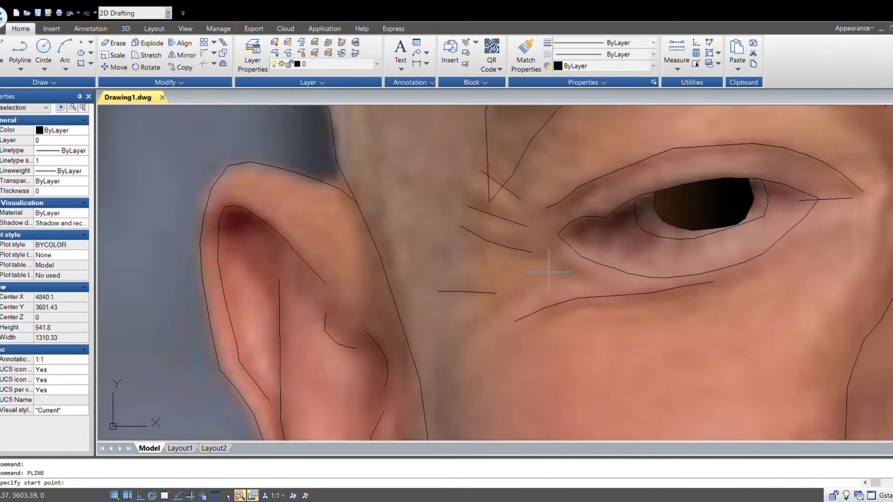
click(544, 279)
click(491, 306)
click(464, 343)
key(Escape)
- Zoom out and pan around to review the traced lines against the photo
scroll(545, 286, down, 3)
mouse_move(756, 331)
middle_down()
mouse_move(664, 347)
mouse_move(606, 338)
mouse_move(564, 310)
middle_up()
scroll(620, 361, down, 1)
middle_drag(620, 361, 571, 327)
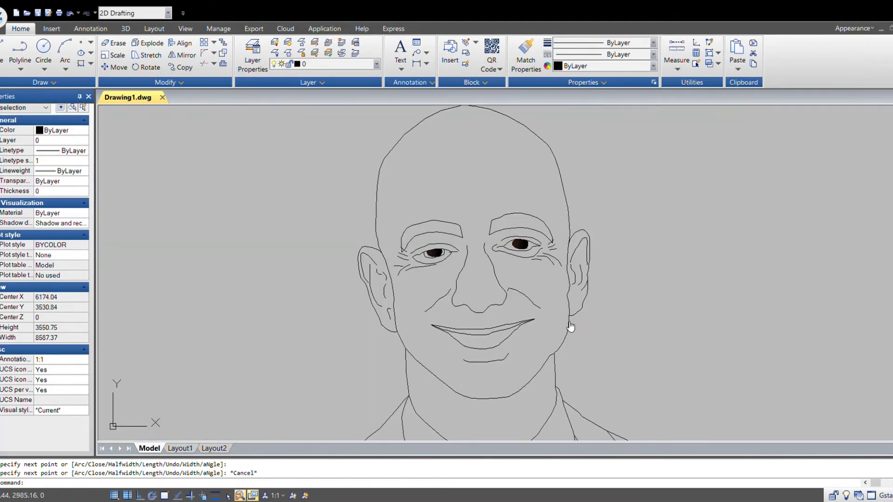
scroll(559, 297, down, 1)
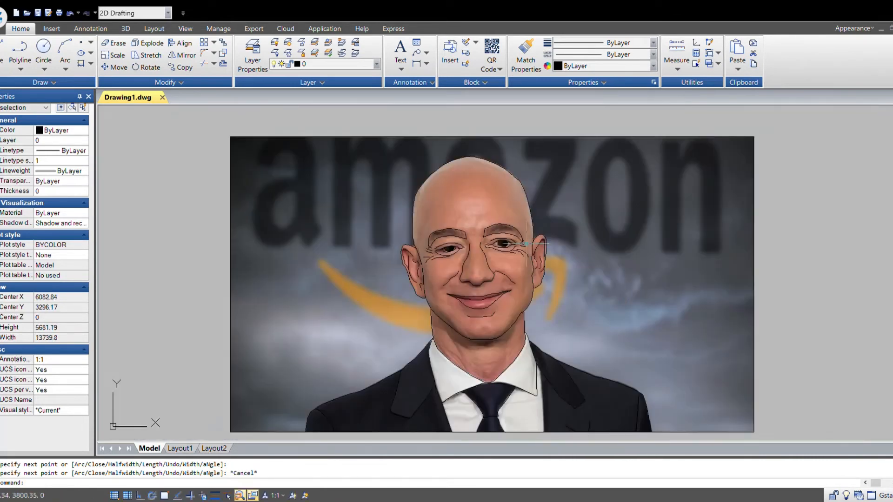
scroll(525, 243, up, 3)
middle_drag(528, 308, 639, 305)
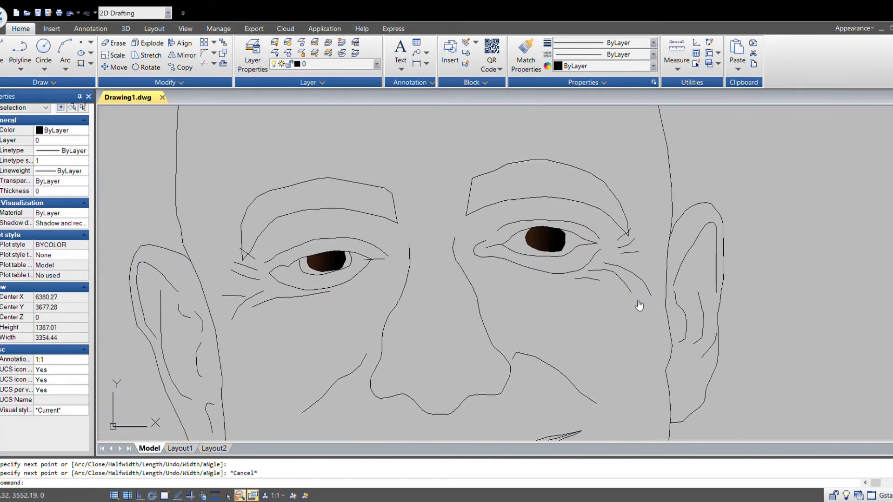
scroll(592, 293, up, 1)
scroll(704, 334, down, 3)
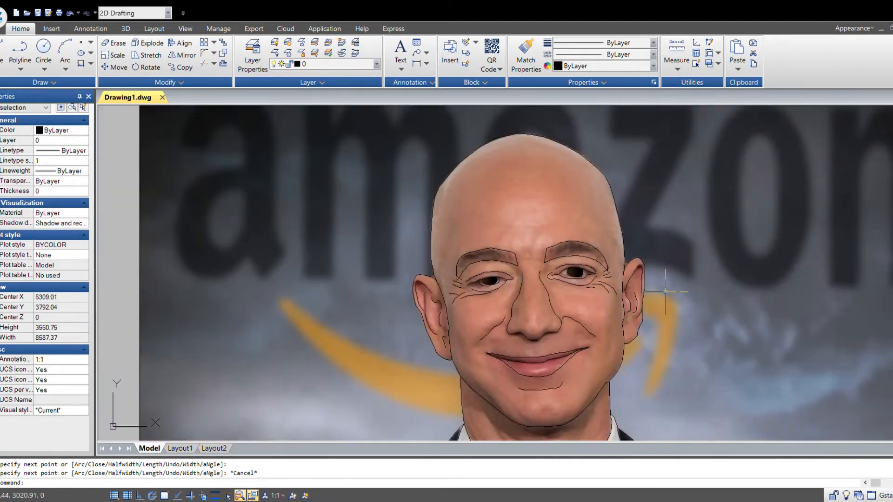
middle_drag(665, 292, 631, 285)
scroll(566, 250, up, 4)
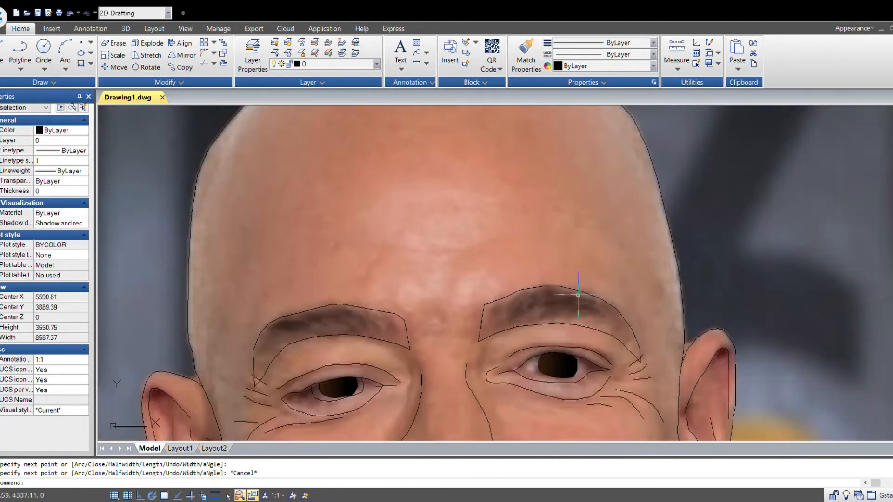
- Trace a forehead wrinkle line above the eyebrows
scroll(583, 261, down, 4)
scroll(583, 261, up, 4)
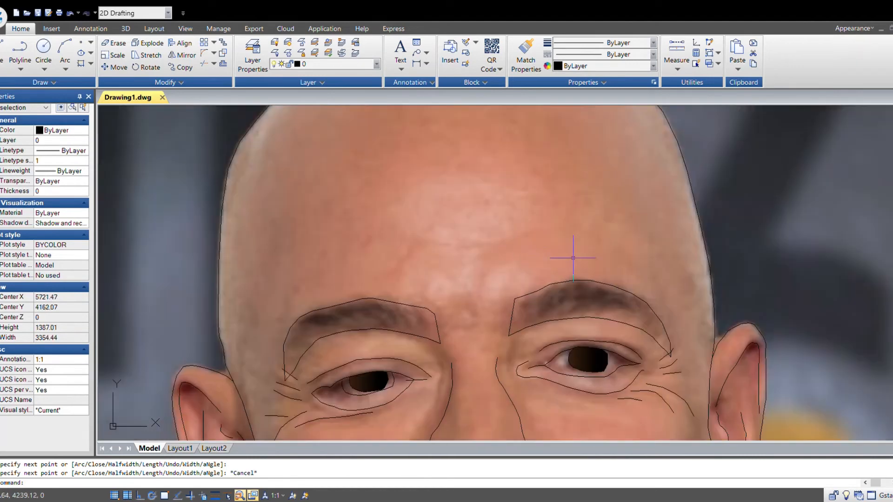
scroll(551, 253, up, 2)
click(398, 239)
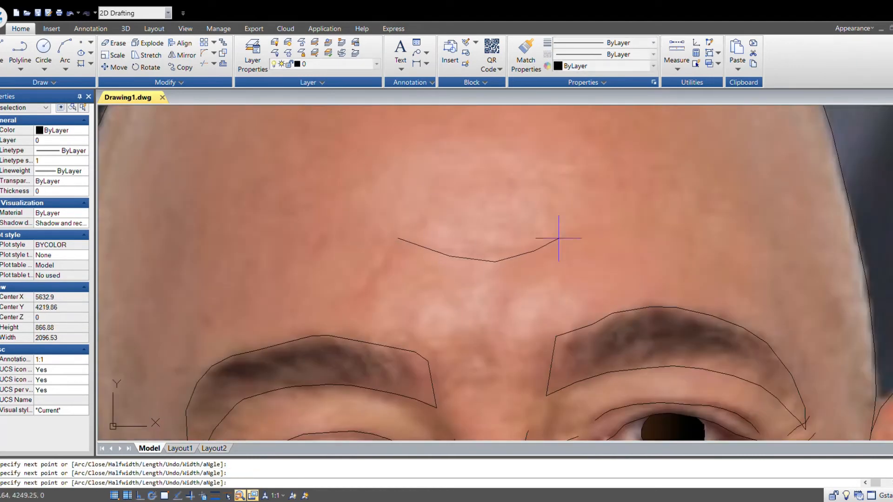
click(637, 222)
key(Escape)
- Draw two frown crease lines between the eyebrows
scroll(644, 289, down, 3)
middle_drag(760, 323, 644, 290)
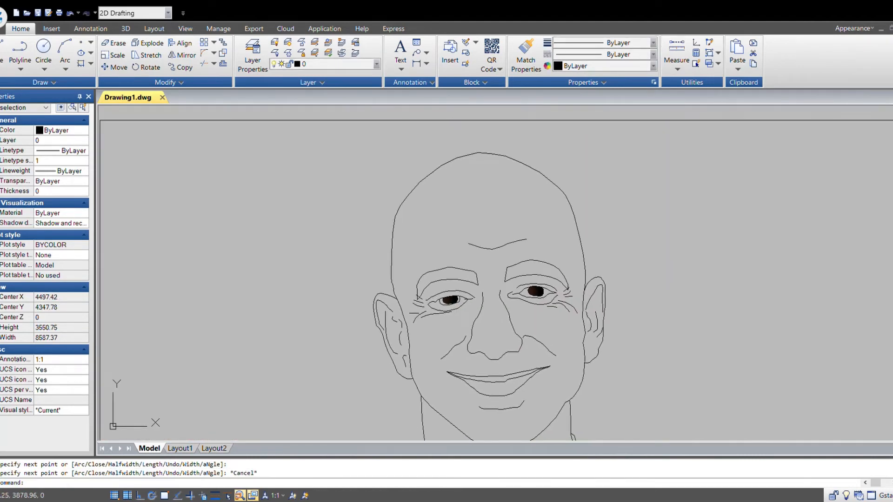
scroll(458, 269, up, 3)
key(Return)
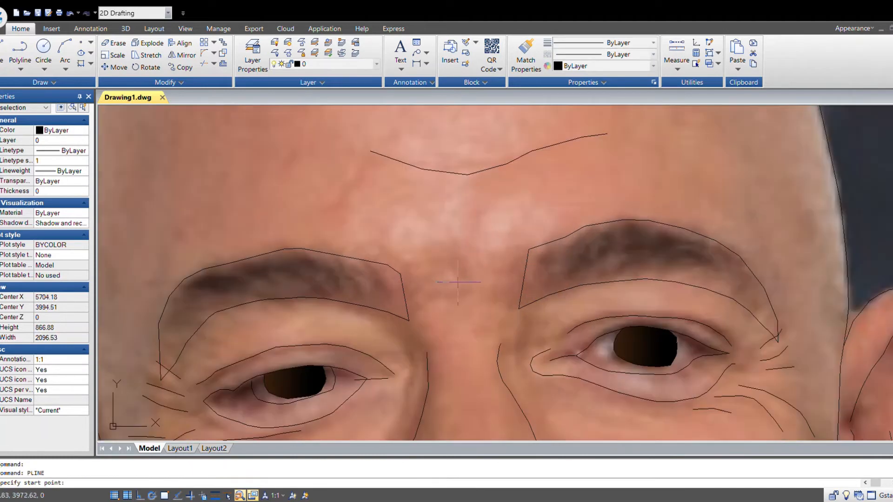
click(469, 281)
click(459, 267)
click(436, 254)
key(Escape)
key(Return)
click(480, 209)
click(470, 249)
key(Escape)
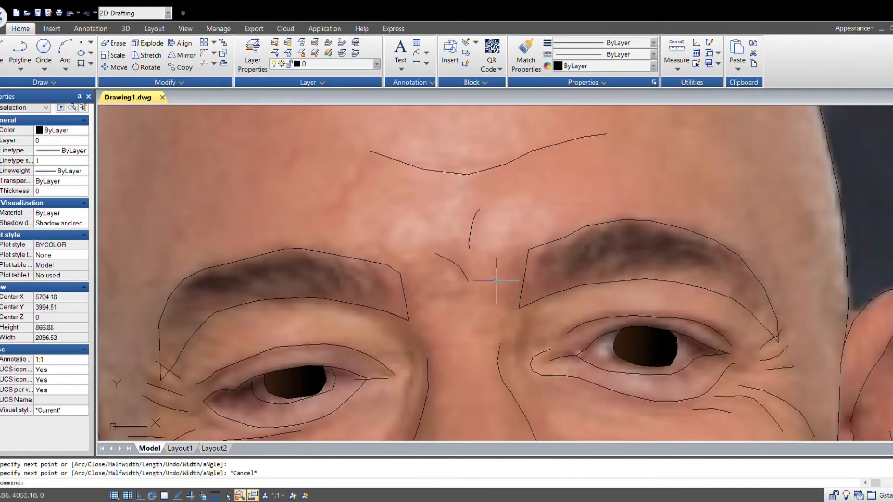
- Trace a short crease line along the side of the nose
scroll(496, 281, down, 3)
middle_drag(628, 343, 594, 324)
scroll(446, 275, up, 1)
middle_drag(541, 369, 552, 324)
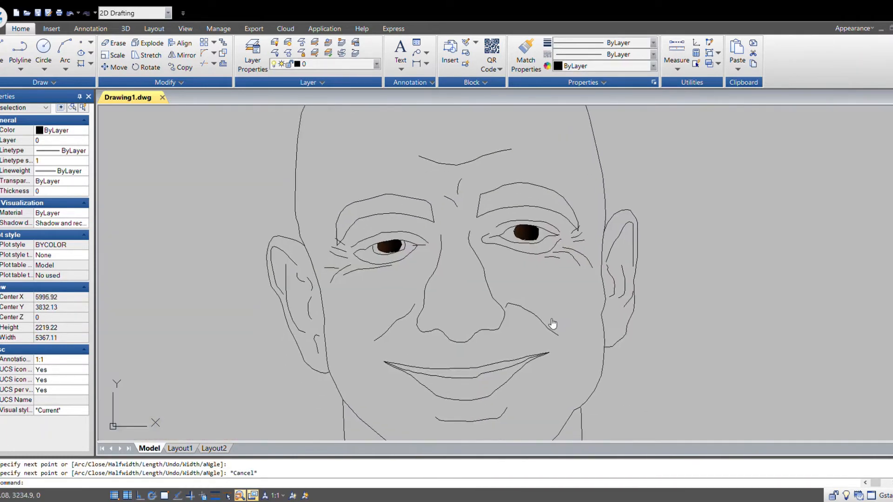
scroll(467, 319, up, 2)
key(Return)
click(462, 272)
click(462, 284)
click(465, 299)
click(477, 310)
key(Escape)
- Draw a short crease line along the left side of the nose bridge
scroll(498, 321, down, 2)
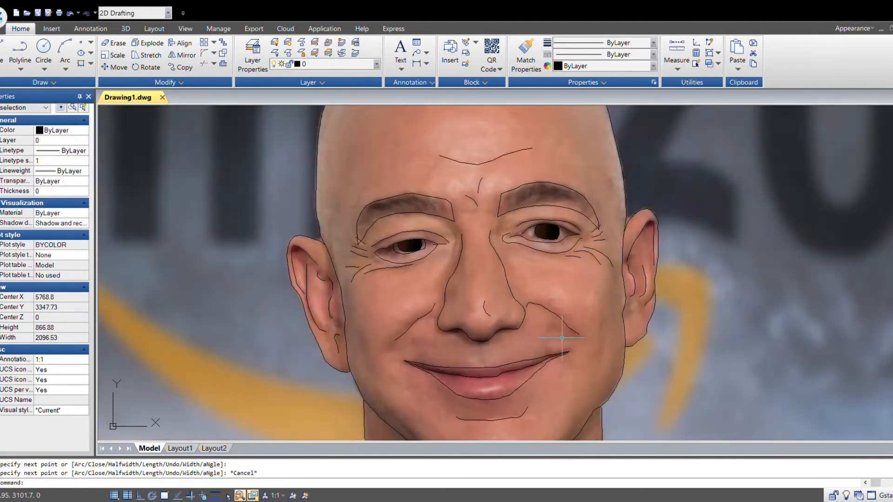
scroll(518, 317, up, 2)
key(Return)
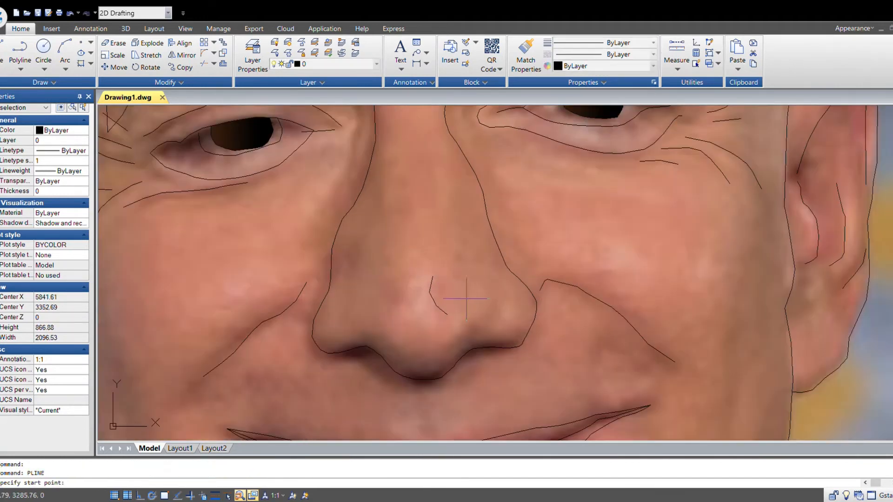
click(375, 179)
click(382, 195)
click(386, 212)
click(386, 232)
key(Escape)
- Select and erase that nose-bridge crease line
scroll(513, 273, down, 3)
middle_drag(579, 302, 584, 315)
scroll(493, 266, up, 3)
text(e)
key(Return)
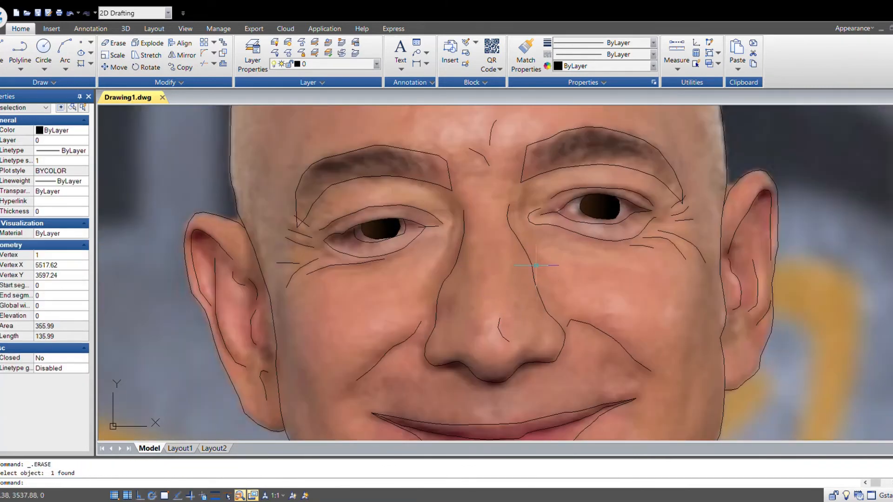
key(Escape)
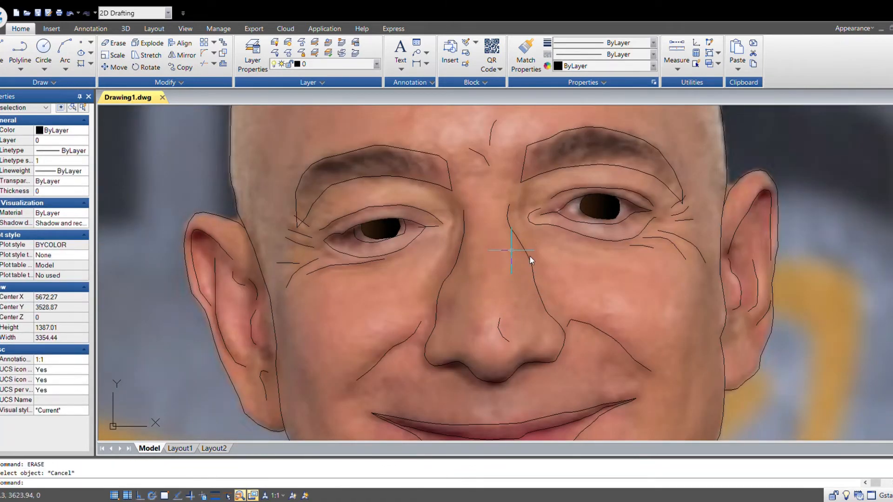
- Trace a crease along the right side of the nose bridge
click(31, 51)
scroll(544, 286, up, 1)
click(494, 229)
click(501, 242)
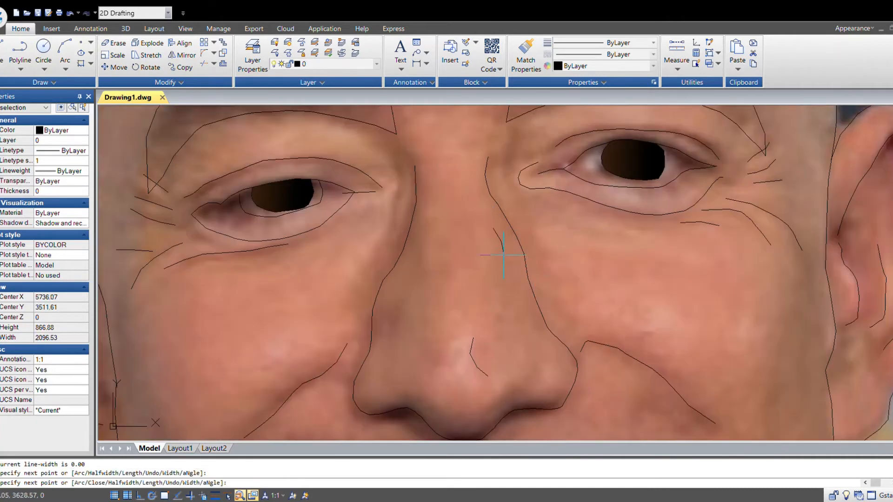
click(504, 253)
click(502, 269)
key(Escape)
- Trace a crease along the left side of the nose bridge
key(Return)
click(430, 229)
click(427, 242)
click(426, 254)
click(427, 273)
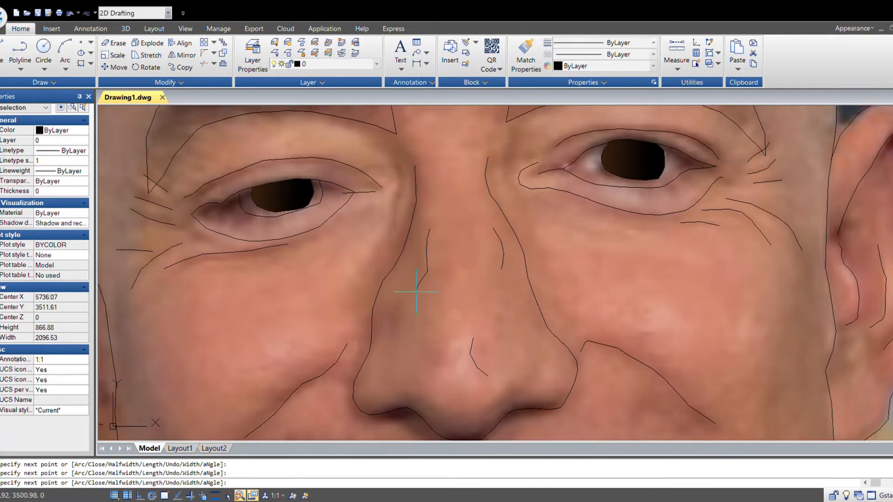
key(Escape)
- Trace a short crease line on the nose above its tip
scroll(549, 321, down, 3)
middle_drag(624, 345, 531, 309)
scroll(436, 283, up, 2)
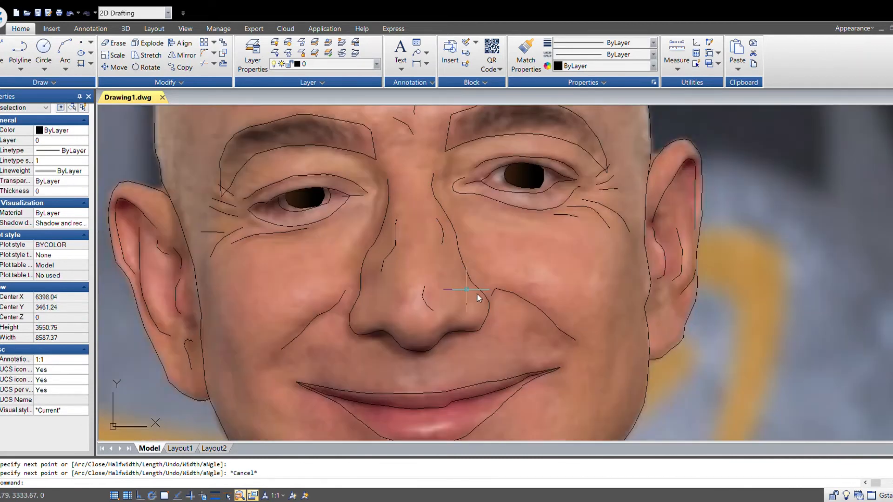
key(Return)
scroll(478, 299, up, 1)
click(461, 283)
click(463, 298)
click(461, 307)
key(Escape)
- Trace a second short crease line on the nose near its tip
scroll(494, 320, down, 2)
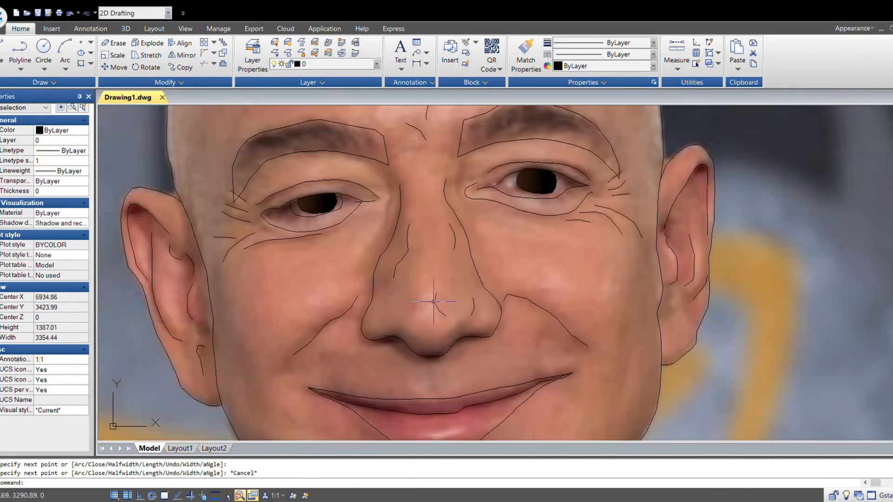
scroll(438, 302, down, 2)
middle_drag(616, 351, 640, 343)
scroll(461, 293, up, 2)
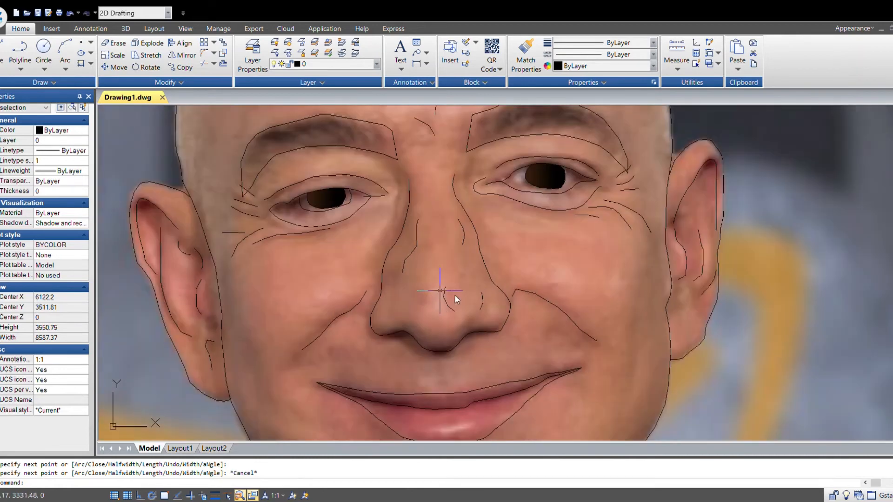
key(Return)
scroll(440, 291, up, 2)
click(422, 289)
click(425, 300)
click(423, 311)
click(414, 326)
key(Escape)
- Draw a short vertical line on the right cheek near the face outline
scroll(522, 307, down, 3)
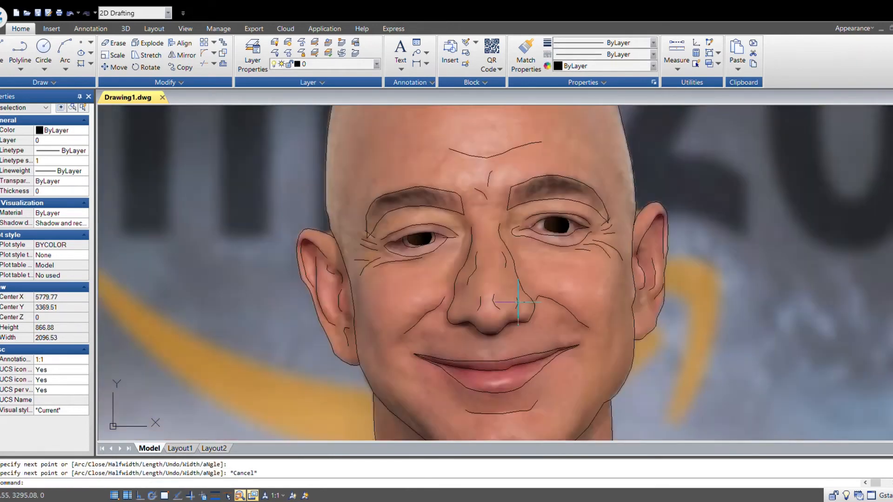
mouse_move(726, 367)
middle_down()
mouse_move(685, 348)
mouse_move(664, 309)
middle_up()
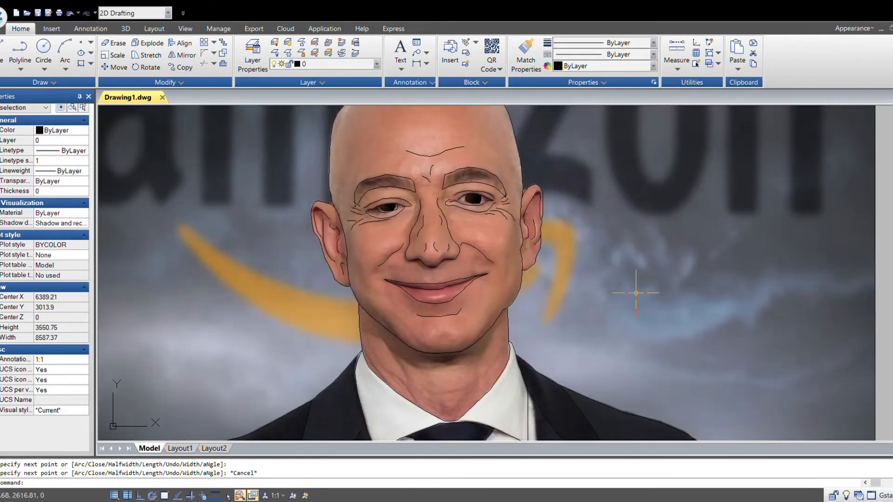
scroll(547, 277, up, 4)
key(Return)
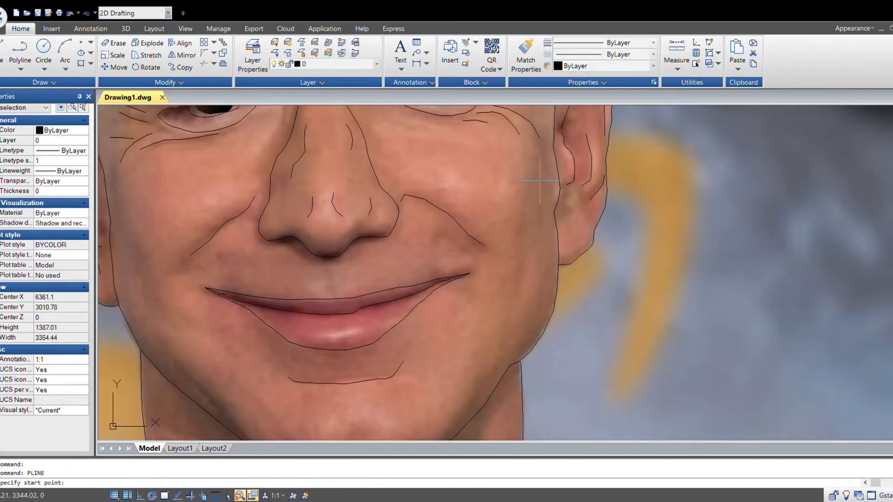
click(528, 201)
click(529, 235)
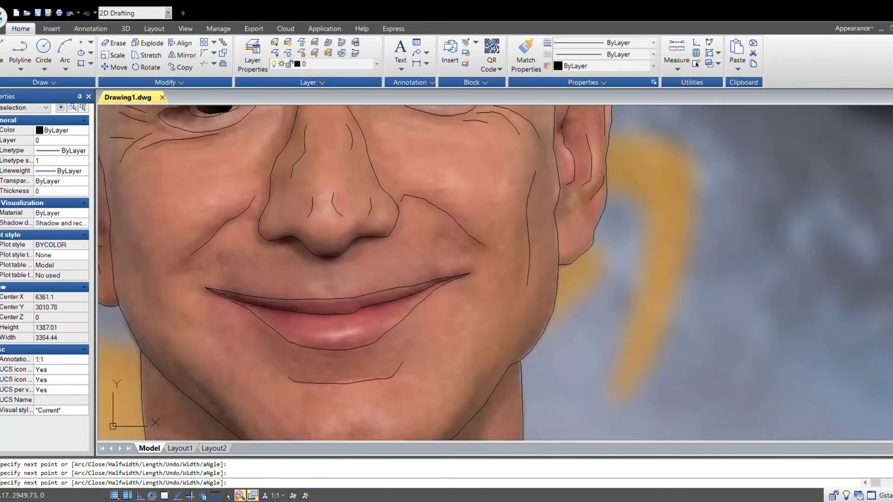
key(Escape)
scroll(605, 344, down, 7)
scroll(551, 340, up, 3)
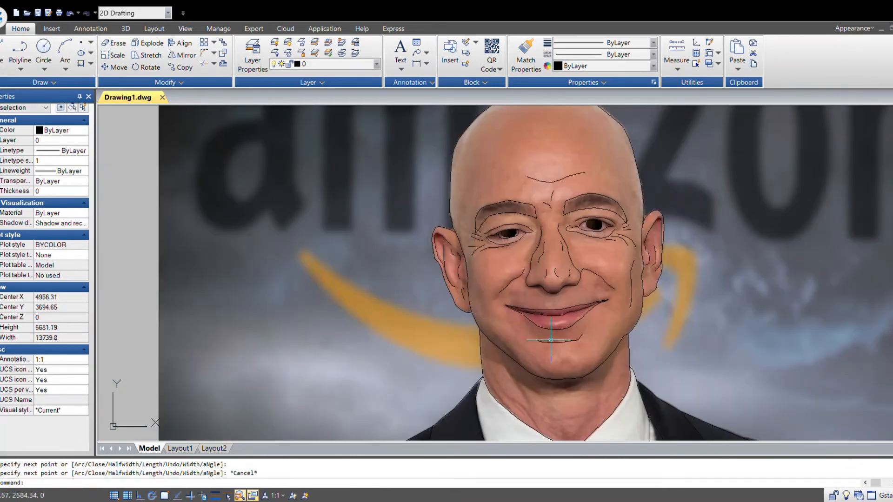
- Trace a short crease line on the left cheek beside the ear
scroll(496, 309, up, 4)
key(Return)
click(459, 264)
click(466, 288)
click(473, 308)
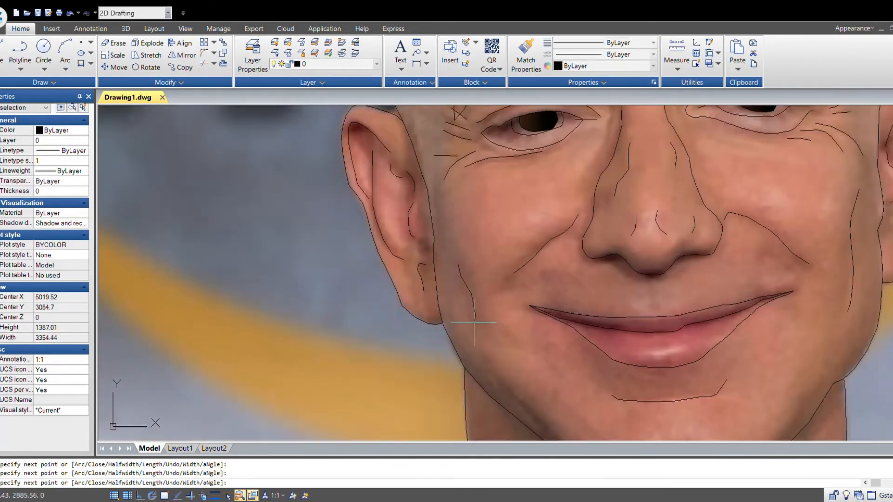
scroll(469, 288, up, 2)
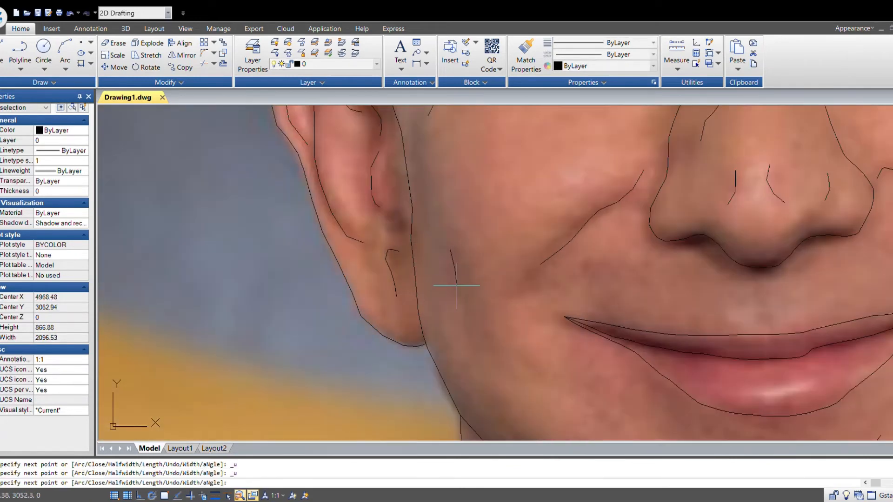
key(Escape)
scroll(728, 369, down, 6)
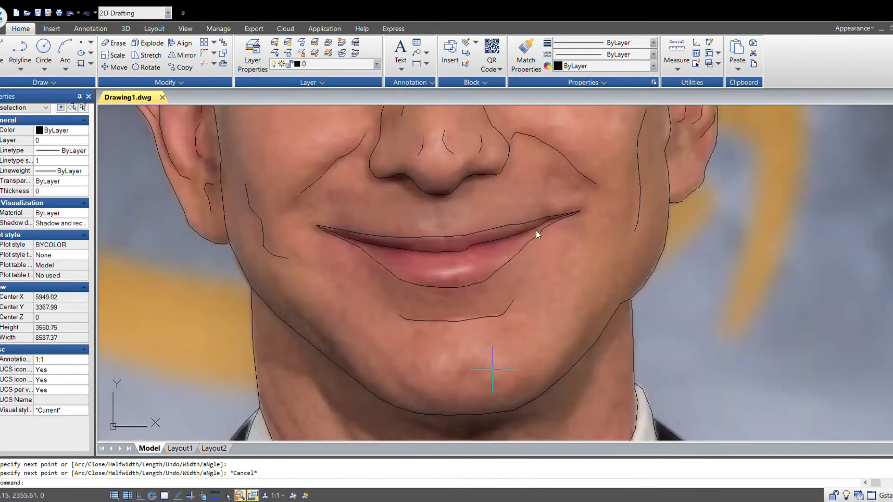
key(Return)
scroll(484, 380, up, 2)
click(486, 367)
key(Escape)
scroll(525, 367, down, 6)
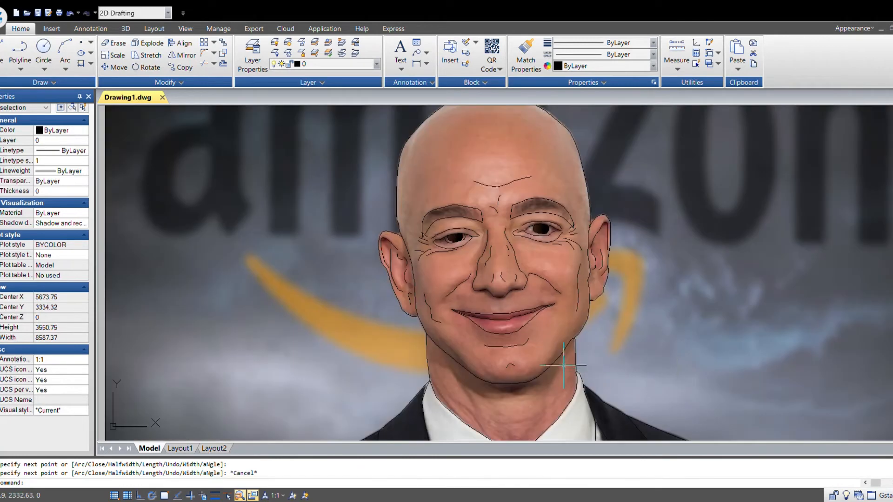
- Trace a crease line down the lower left cheek toward the jaw
scroll(460, 358, up, 3)
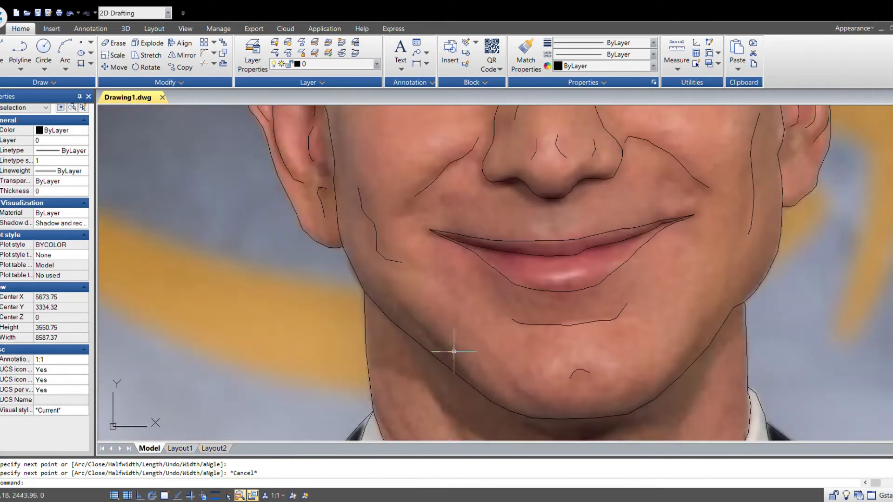
key(Return)
scroll(431, 327, up, 1)
click(375, 287)
click(399, 311)
click(410, 324)
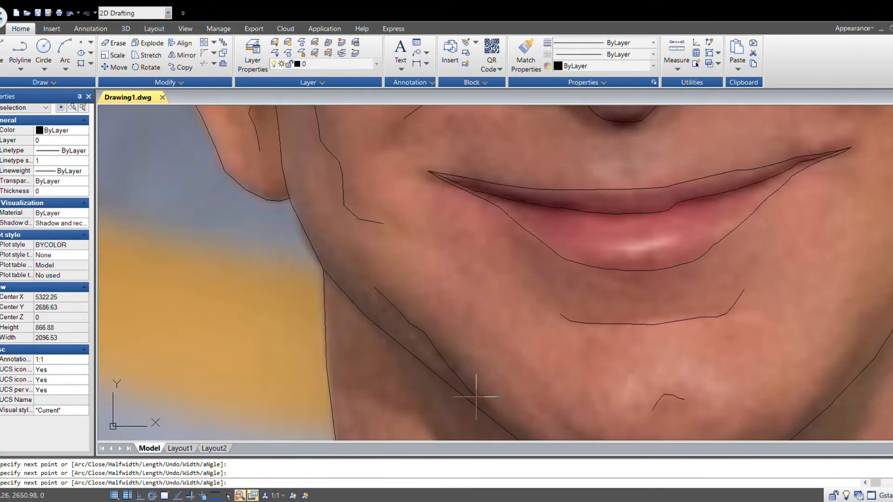
click(476, 397)
key(Escape)
- Trace a short crease line on the right side of the chin
scroll(553, 390, down, 3)
mouse_move(668, 387)
middle_down()
mouse_move(573, 390)
mouse_move(555, 327)
middle_up()
scroll(543, 376, up, 2)
click(515, 351)
click(530, 335)
click(546, 318)
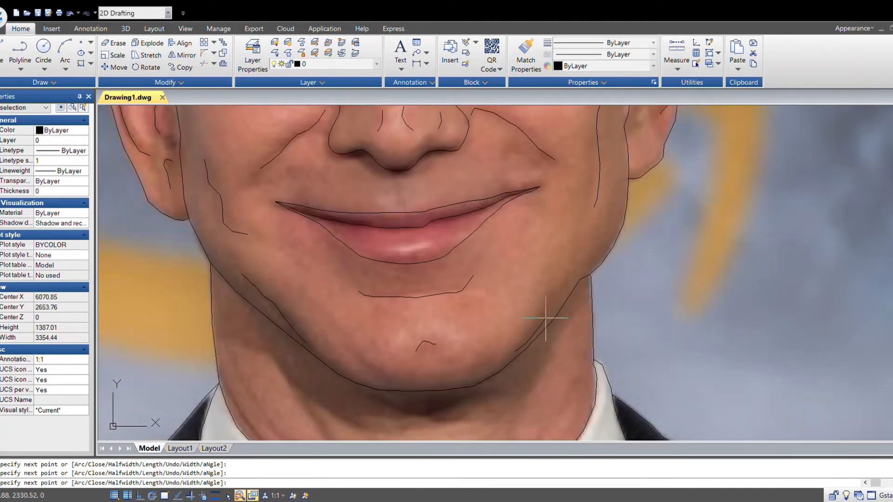
key(Escape)
- Erase several crease lines beside the right eye
scroll(572, 272, down, 5)
middle_drag(735, 345, 703, 345)
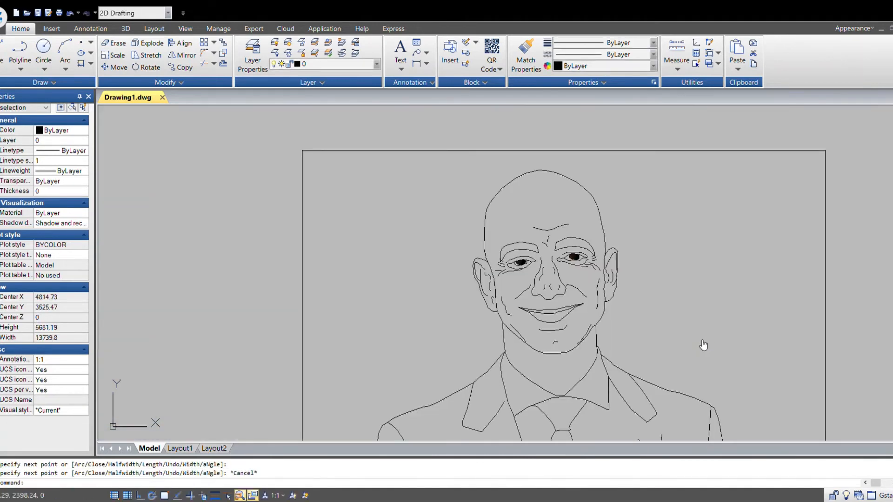
scroll(604, 263, up, 5)
click(582, 312)
click(560, 279)
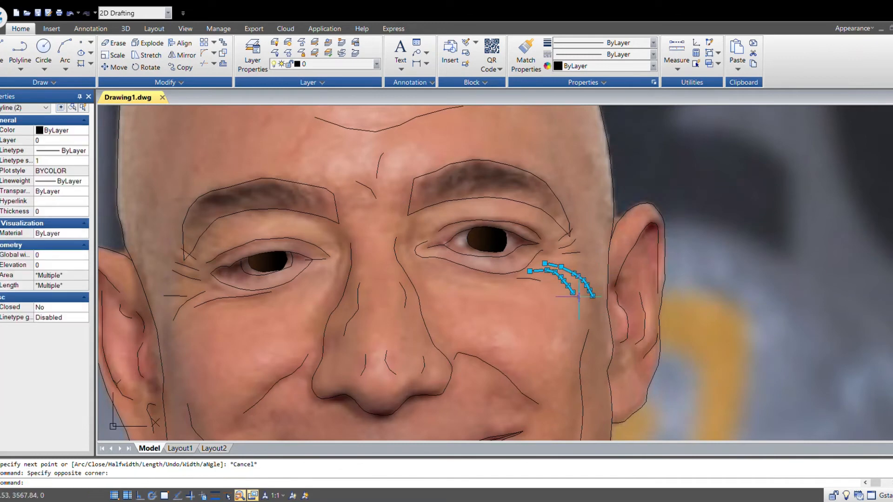
key(Delete)
click(561, 295)
click(533, 287)
click(542, 288)
click(528, 276)
key(Delete)
click(582, 254)
click(565, 235)
key(Delete)
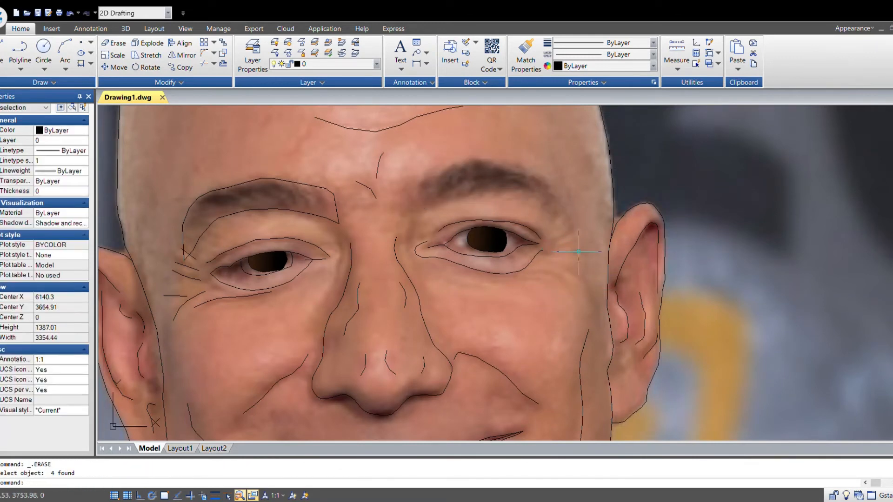
- Erase the remaining crease lines at the outer corner of the right eye
scroll(574, 258, up, 5)
click(574, 258)
click(540, 221)
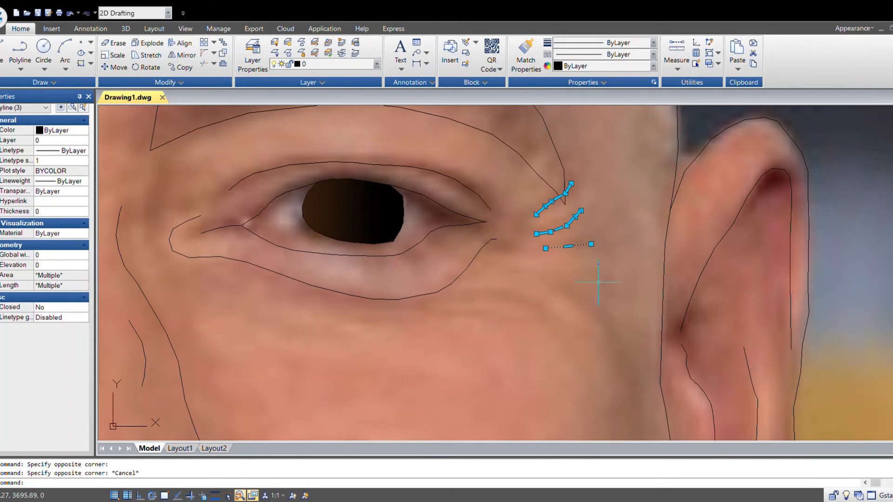
key(Escape)
click(590, 274)
click(537, 230)
key(Delete)
click(556, 218)
click(535, 199)
key(Delete)
- Erase the crease lines beneath and beside the left eye
scroll(578, 264, down, 6)
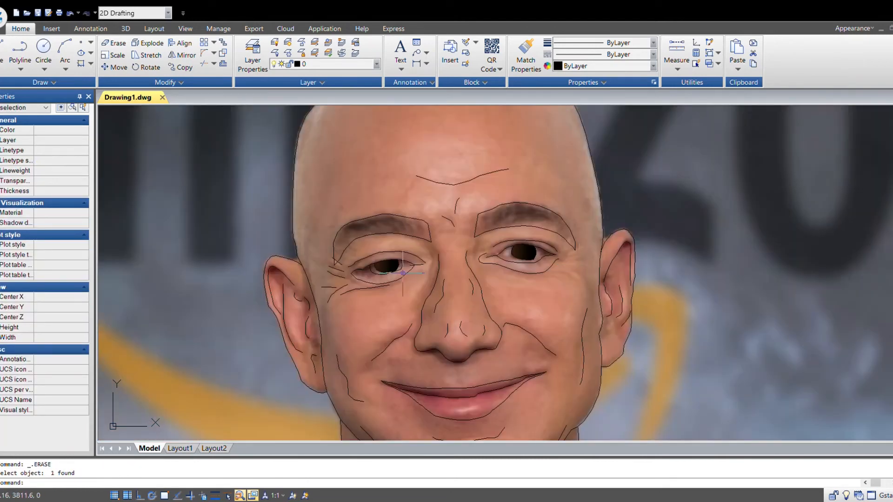
scroll(342, 293, up, 5)
click(368, 323)
click(313, 289)
click(321, 264)
click(310, 243)
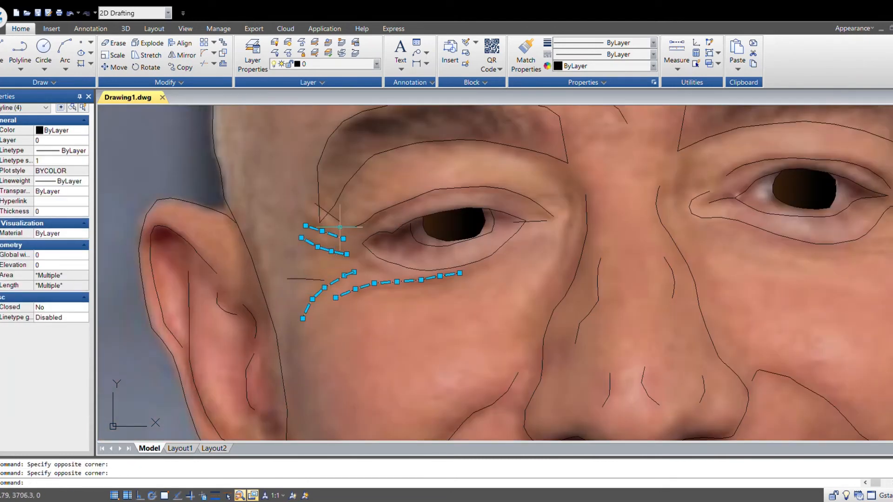
key(Delete)
- Erase the short crease lines on the nose bridge and nose tip
scroll(313, 298, down, 6)
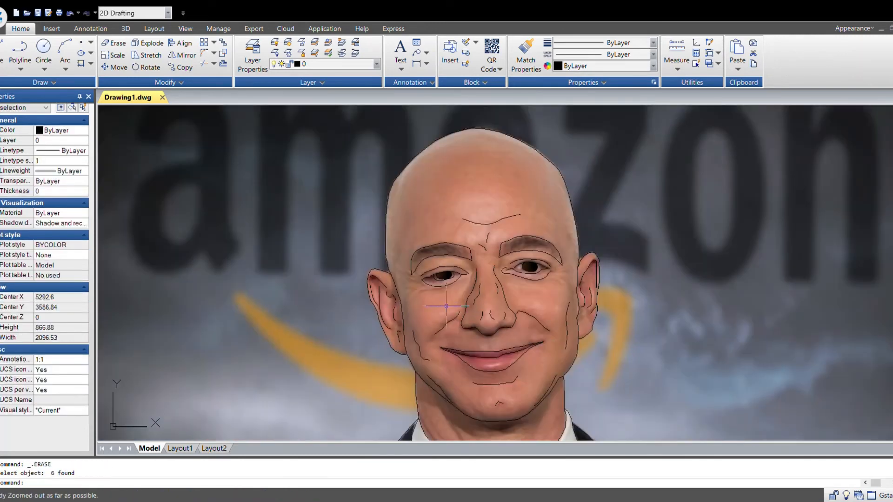
text(zoom)
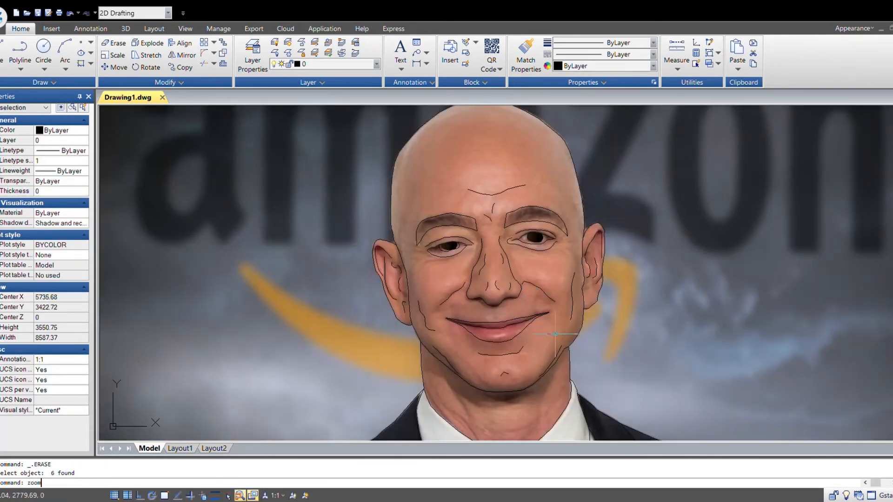
key(Return)
text(all)
key(Return)
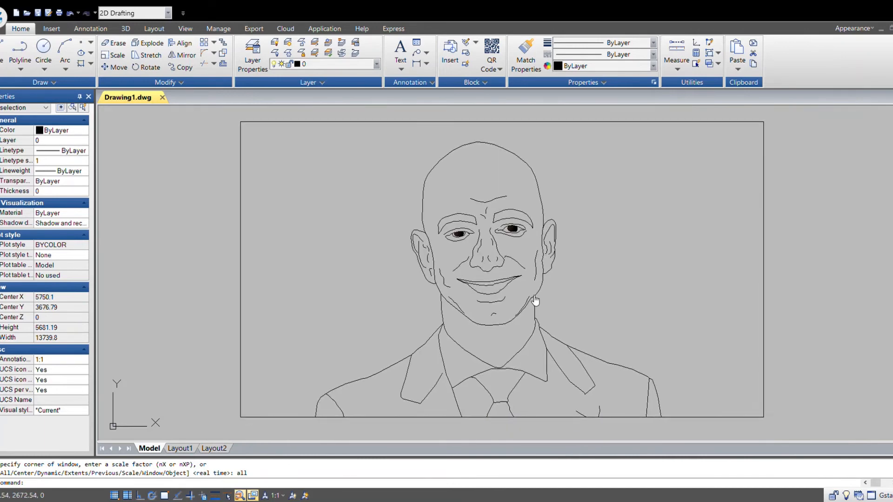
middle_drag(536, 302, 521, 309)
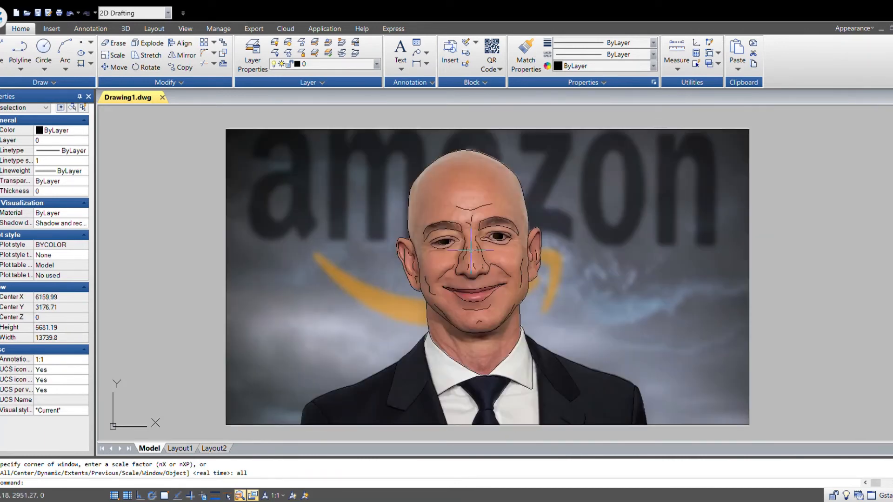
scroll(471, 251, up, 3)
middle_drag(536, 313, 543, 313)
click(541, 330)
click(467, 312)
click(505, 261)
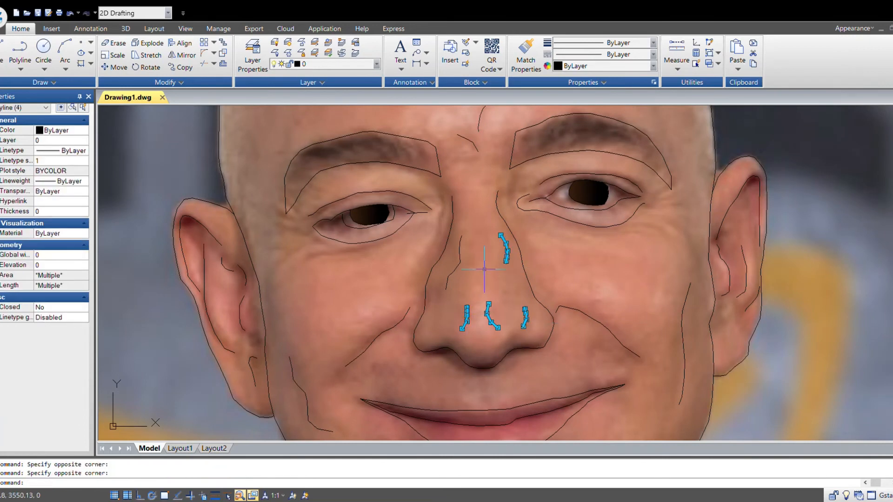
click(454, 275)
key(Delete)
- Move the endpoint of the line at the left eye's inner corner using its grip
scroll(537, 335, down, 5)
scroll(537, 335, down, 3)
middle_drag(538, 335, 544, 309)
scroll(413, 252, up, 8)
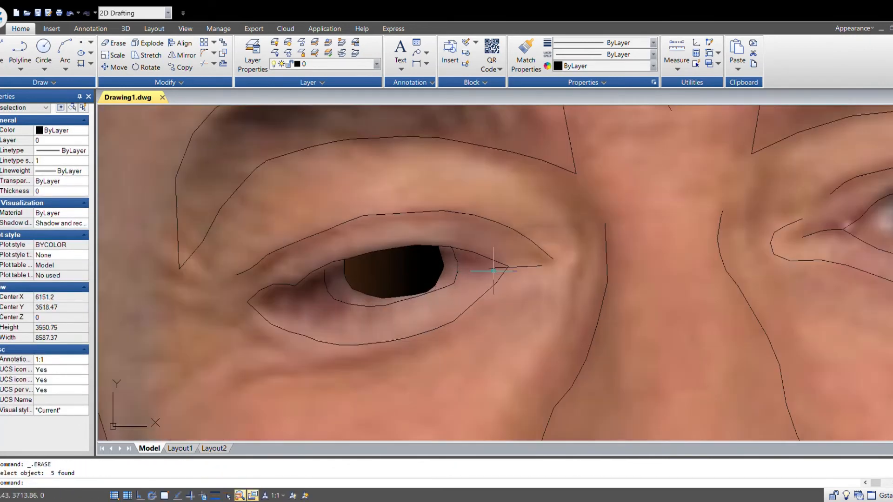
click(493, 268)
click(490, 268)
click(515, 268)
key(Escape)
- Copy the whole drawing, photo and traced lines, and paste a duplicate to its right
scroll(565, 326, down, 8)
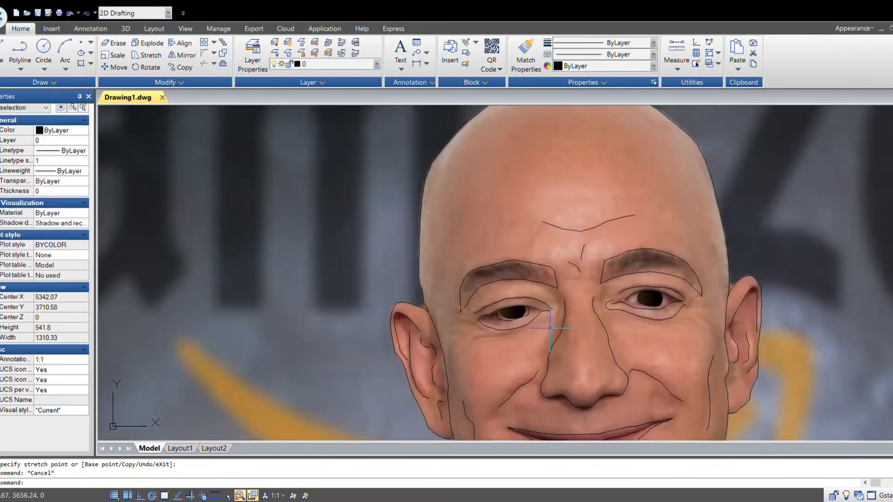
middle_drag(725, 391, 591, 324)
middle_drag(560, 368, 585, 369)
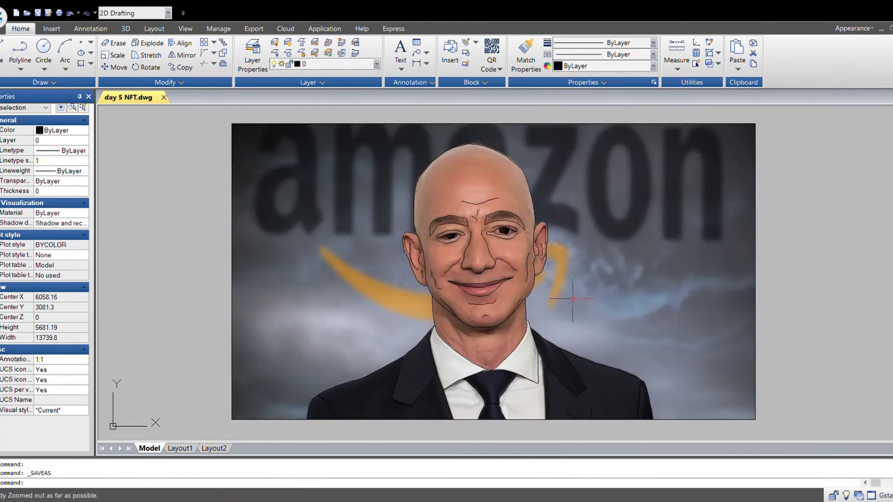
middle_drag(572, 299, 568, 301)
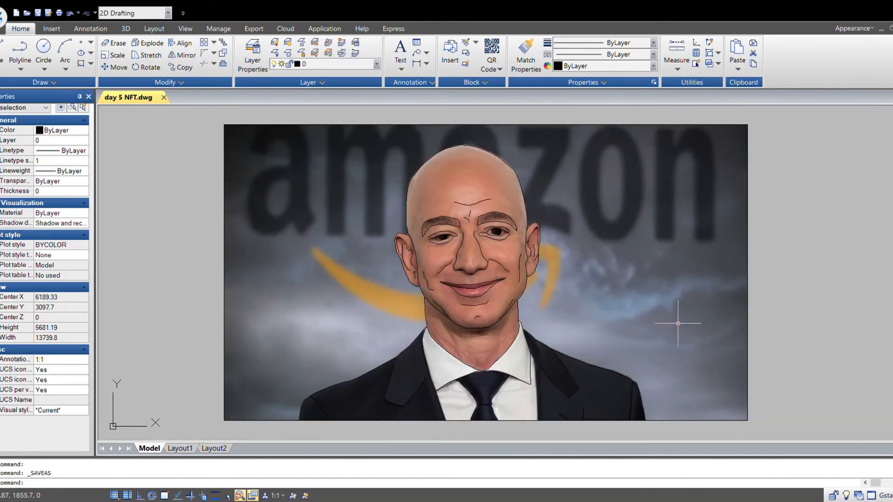
key(Return)
text(all)
key(Return)
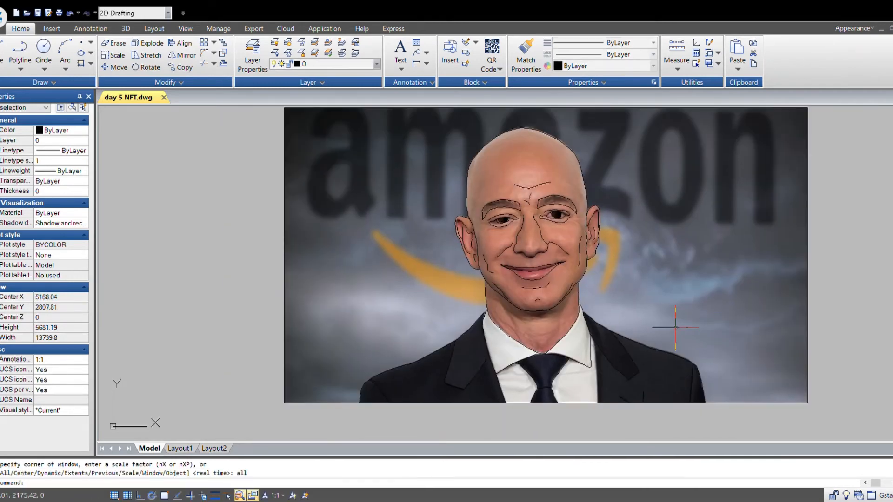
middle_drag(614, 320, 534, 334)
click(755, 436)
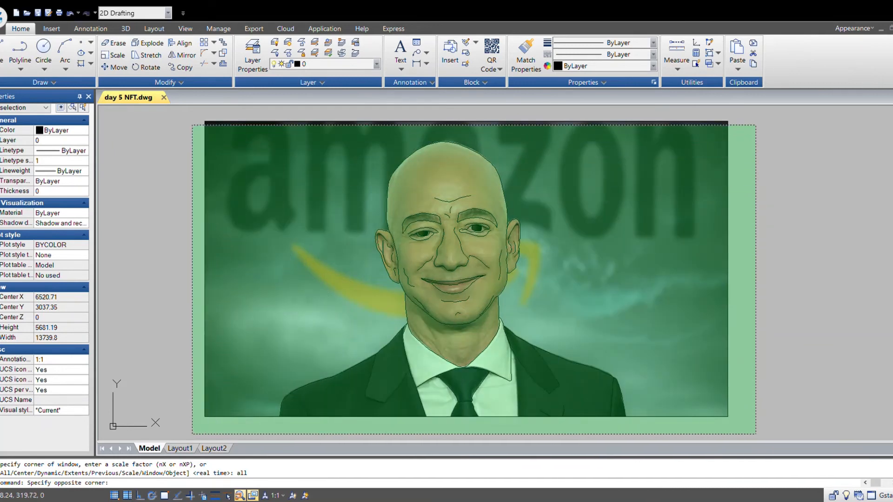
click(202, 118)
key(ctrl+c)
middle_drag(431, 297, 320, 299)
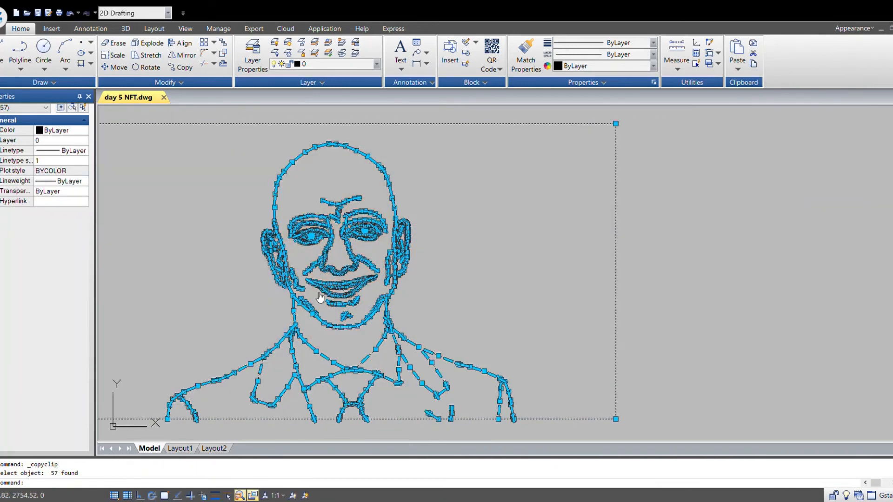
key(ctrl+v)
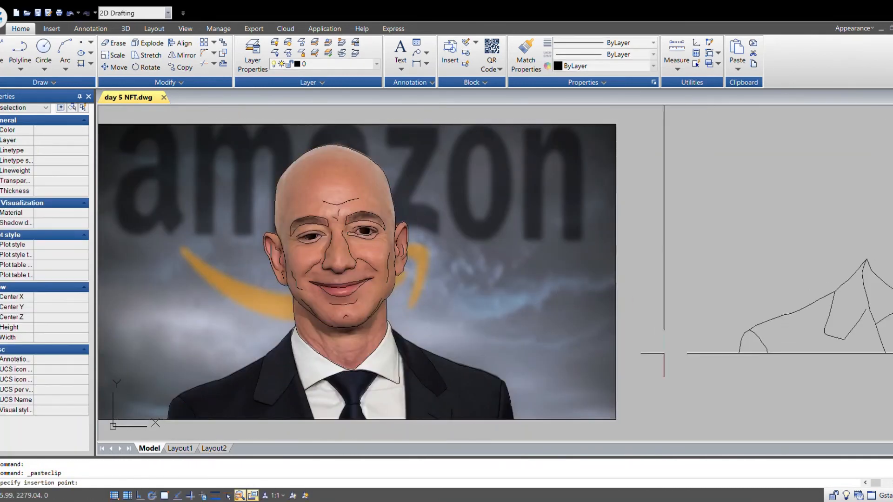
click(658, 416)
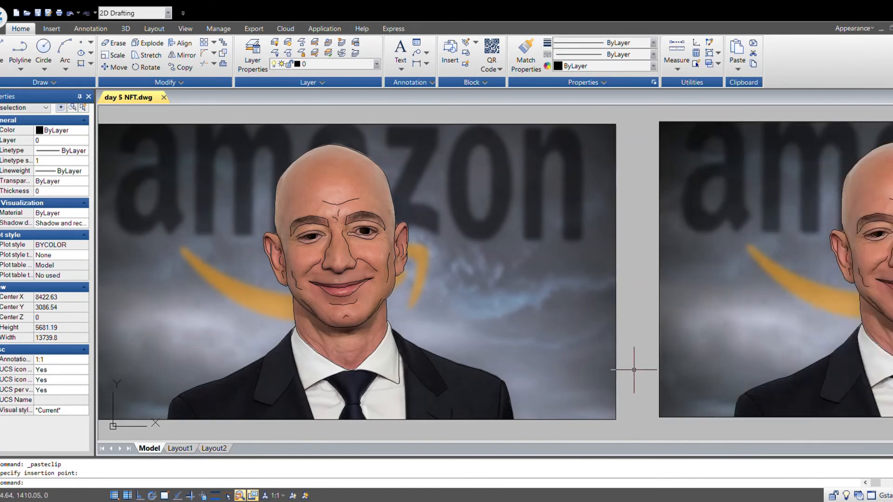
- Delete the reference photo from the pasted duplicate, leaving only its line drawing
text(zoom)
key(Return)
text(all)
key(Return)
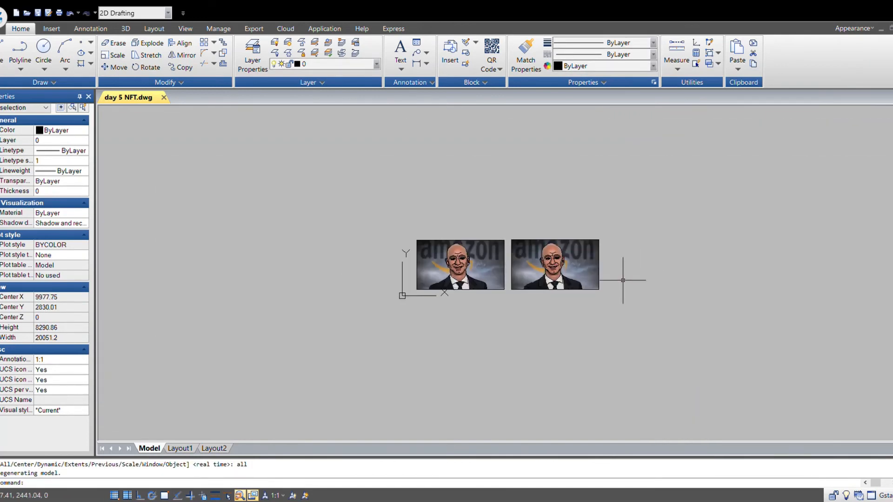
middle_drag(464, 317, 515, 323)
scroll(673, 313, up, 6)
scroll(652, 350, down, 6)
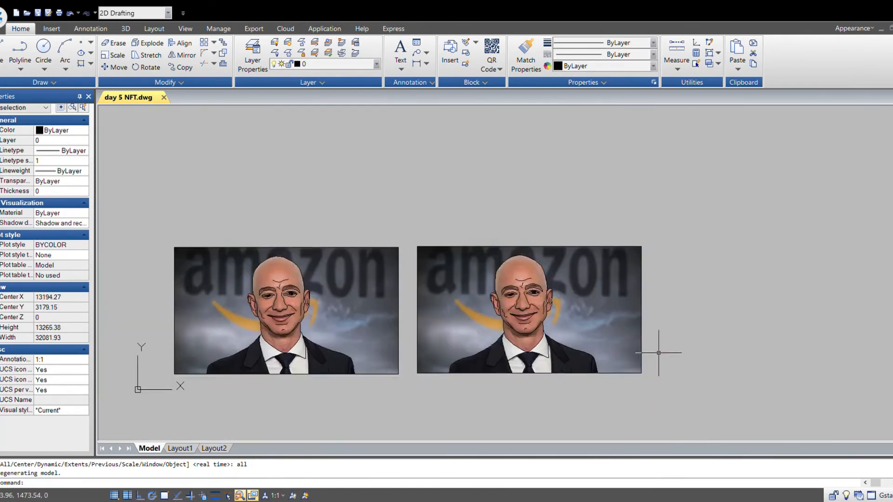
middle_drag(652, 372, 623, 374)
click(613, 373)
scroll(542, 338, up, 5)
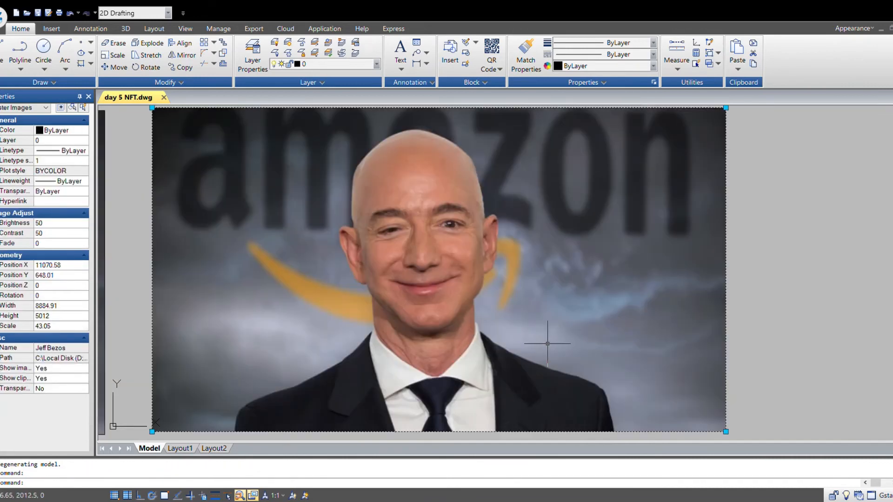
key(Delete)
scroll(517, 325, down, 2)
middle_drag(529, 353, 637, 327)
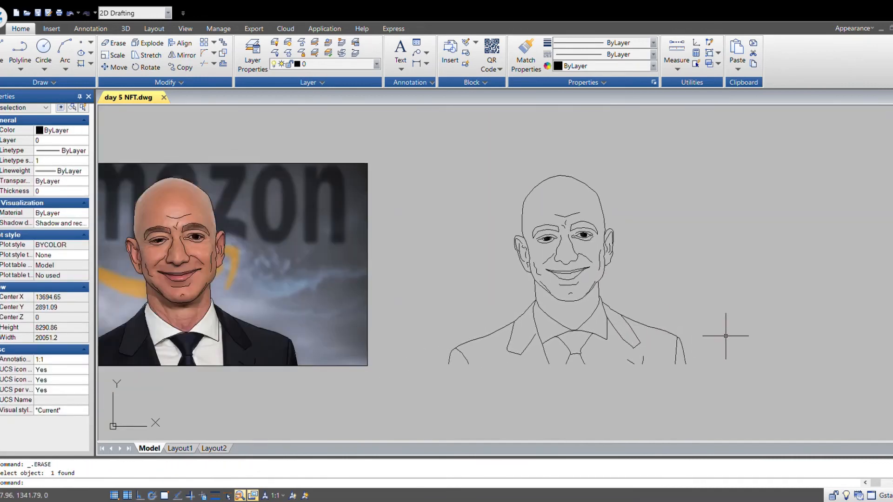
mouse_move(742, 345)
middle_down()
mouse_move(719, 355)
mouse_move(698, 349)
middle_up()
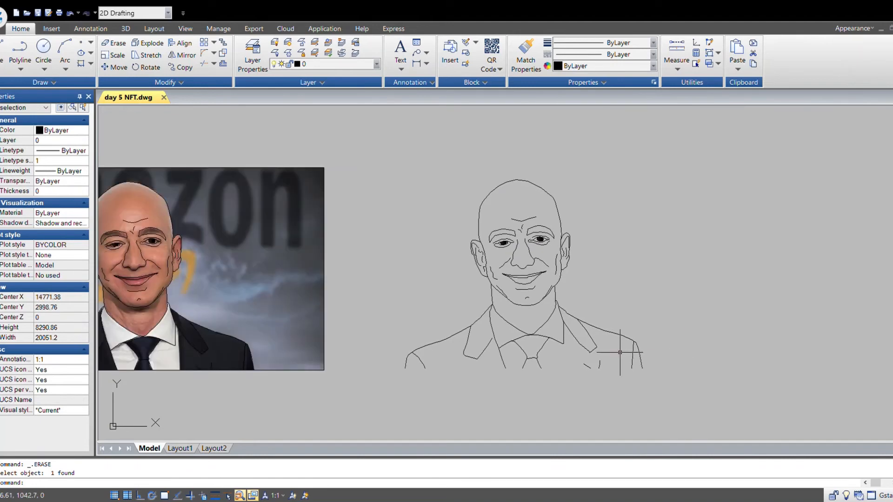
mouse_move(573, 355)
middle_down()
mouse_move(581, 365)
mouse_move(548, 373)
mouse_move(582, 361)
middle_up()
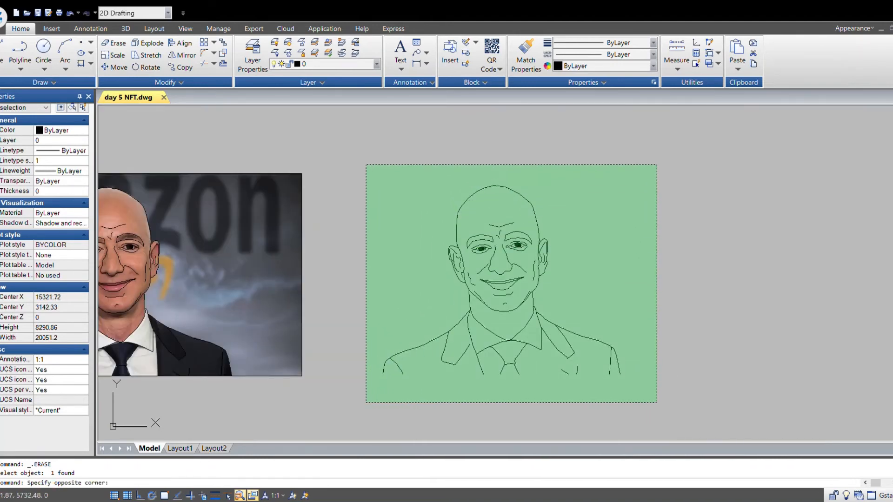
click(365, 163)
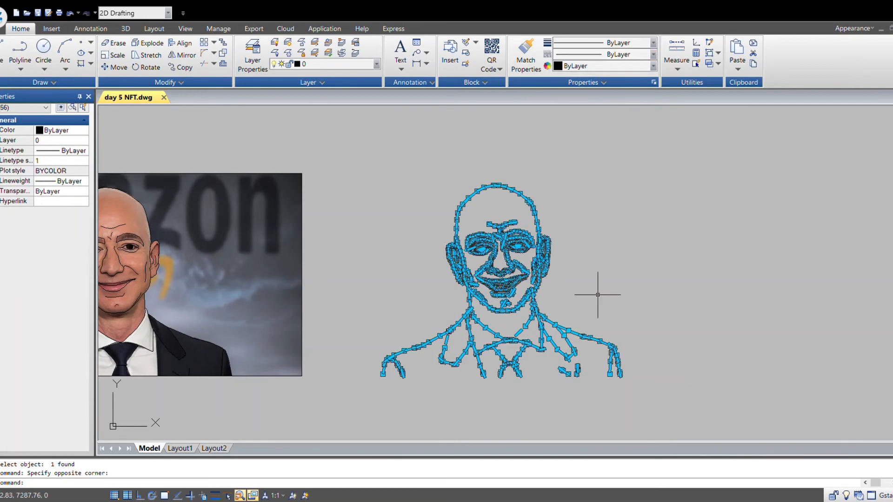
middle_drag(598, 293, 590, 279)
key(Escape)
- Copy all the traced lines and place the copy with a tiny offset over the originals to double the strokes
click(668, 158)
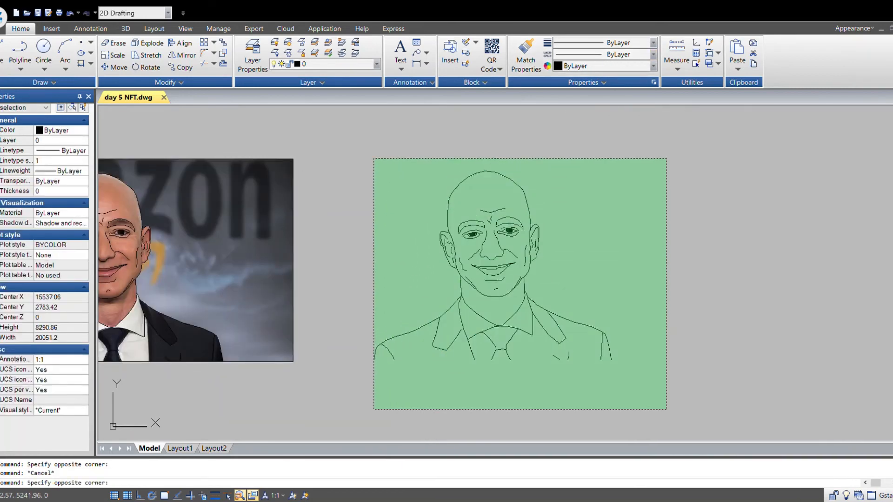
click(373, 410)
scroll(514, 365, up, 4)
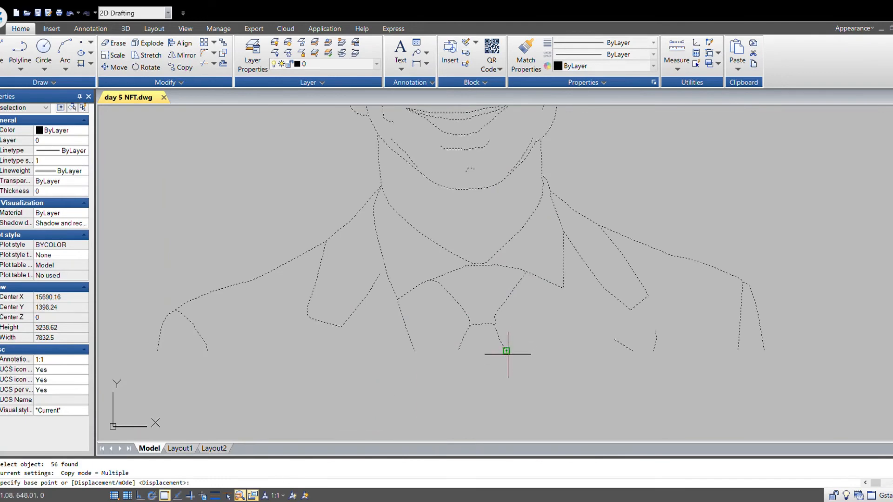
click(507, 351)
scroll(496, 348, up, 6)
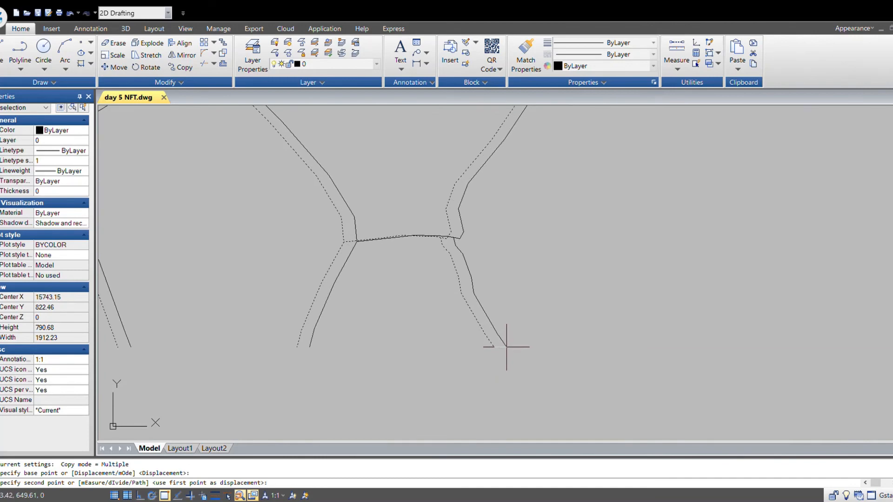
scroll(499, 347, up, 4)
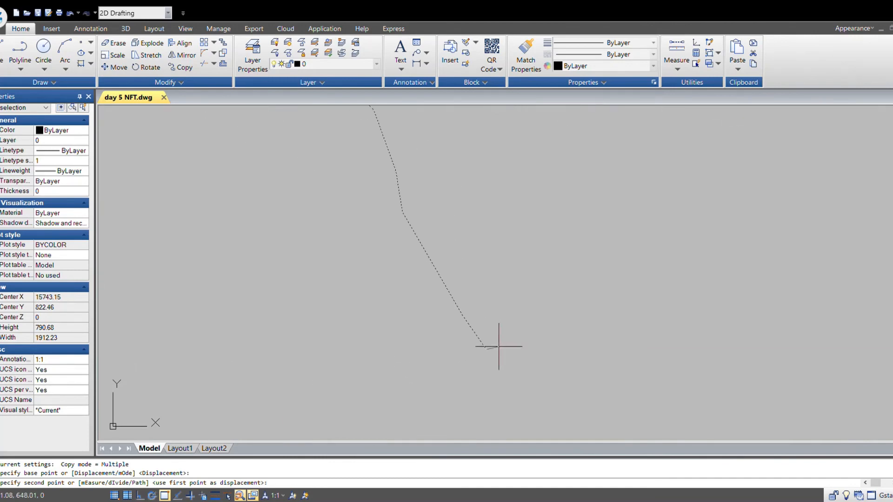
click(497, 346)
scroll(550, 361, down, 12)
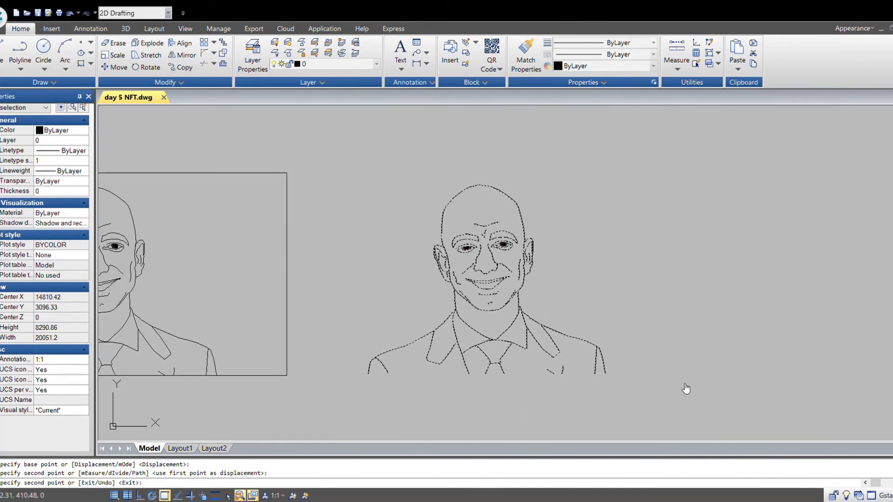
key(Escape)
- Zoom and pan around the duplicated line drawing to inspect the linework
scroll(492, 254, up, 4)
scroll(533, 283, down, 3)
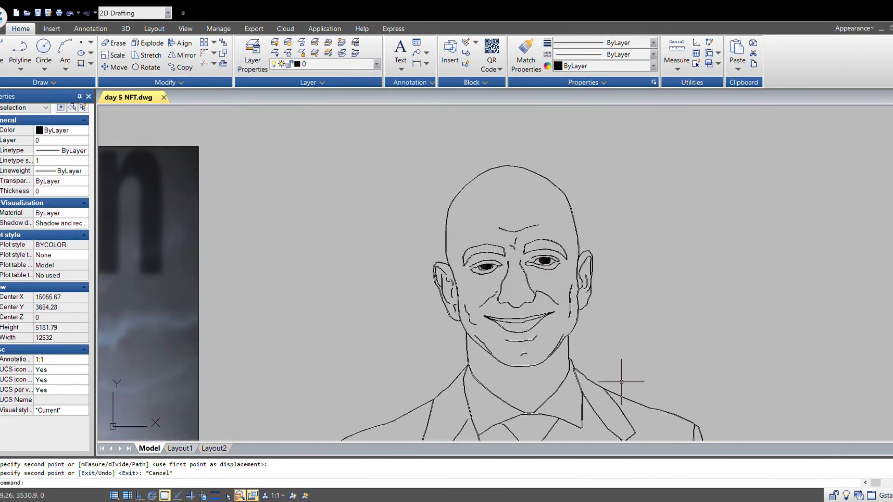
middle_drag(621, 382, 621, 335)
scroll(539, 326, up, 7)
scroll(538, 343, down, 5)
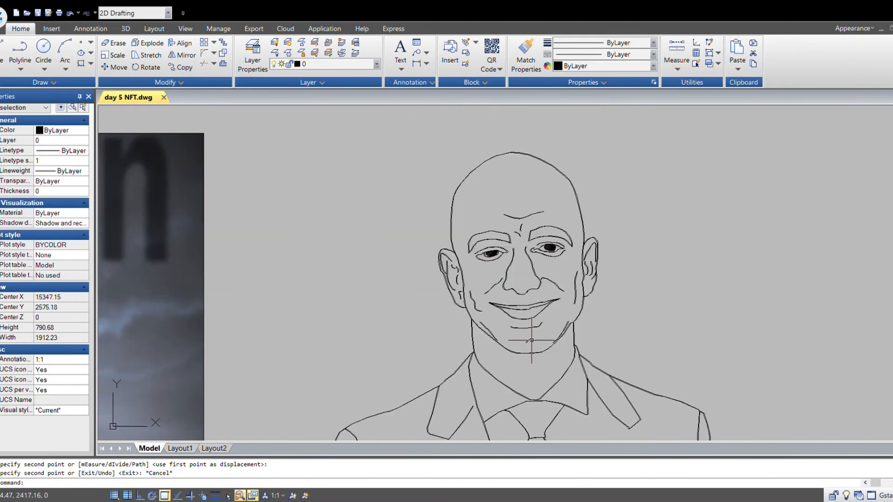
scroll(532, 253, up, 3)
scroll(559, 290, down, 10)
middle_drag(614, 358, 592, 351)
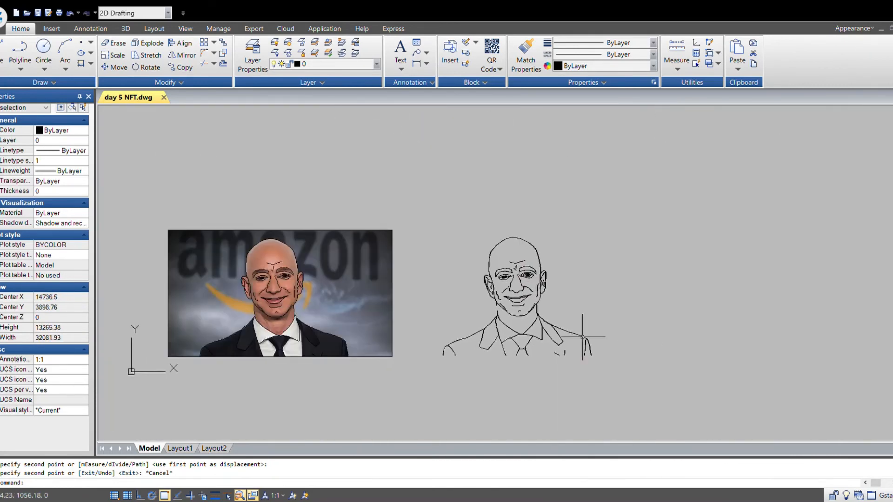
scroll(577, 321, up, 2)
scroll(540, 236, up, 6)
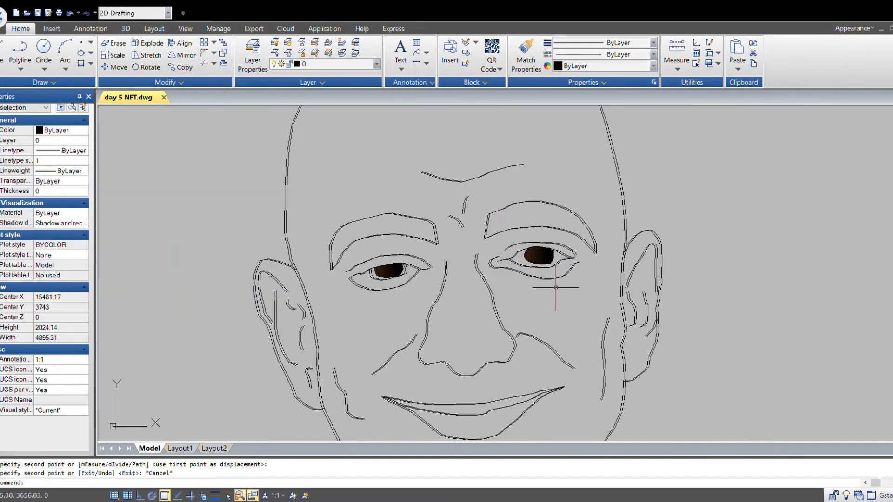
scroll(275, 295, up, 4)
scroll(428, 293, down, 8)
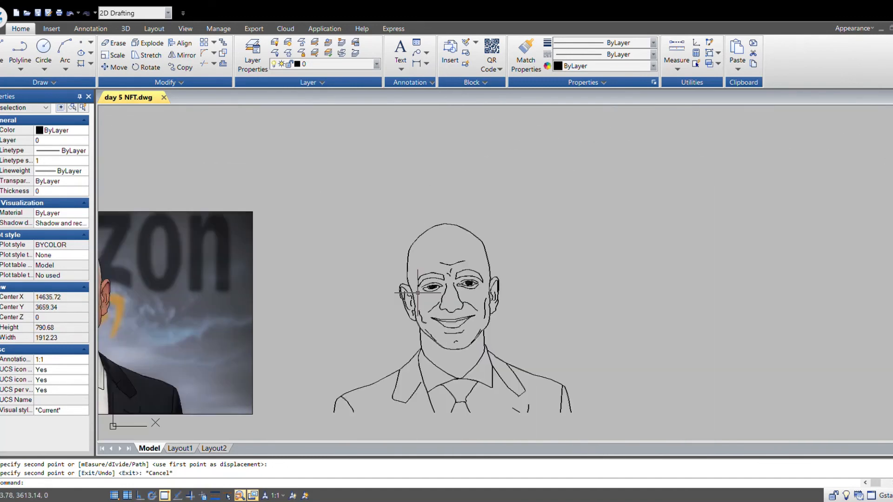
scroll(507, 361, up, 5)
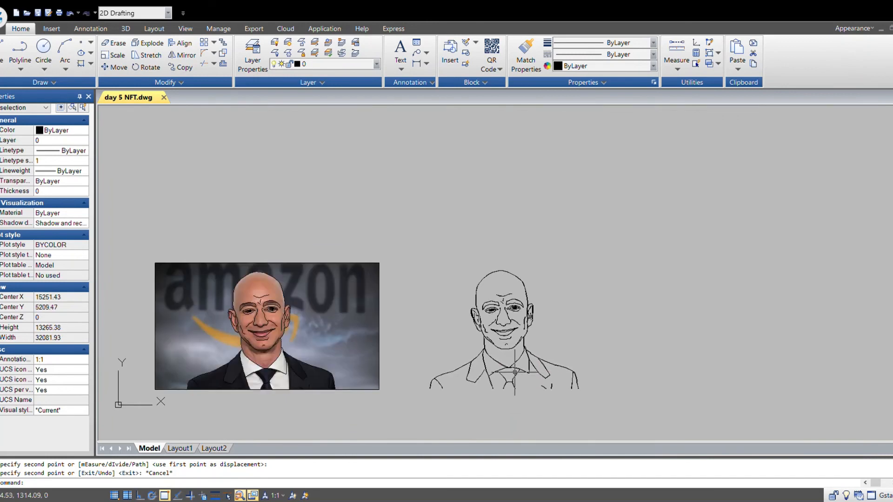
scroll(493, 349, up, 5)
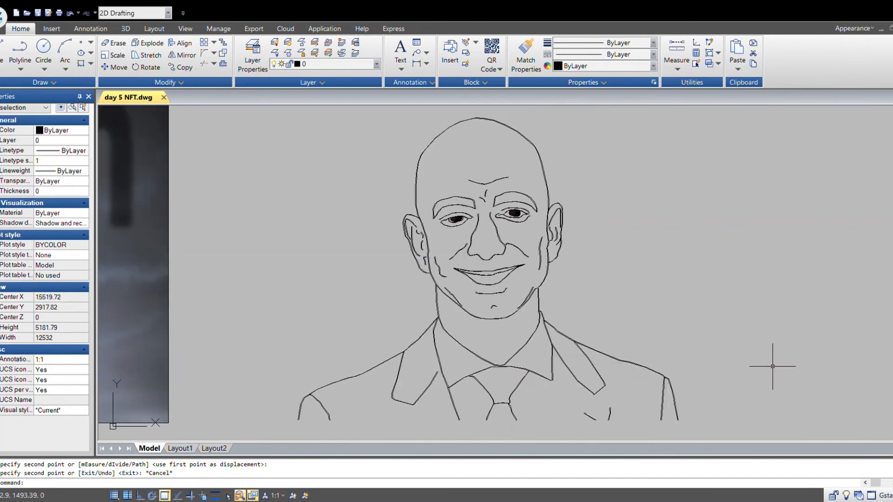
scroll(634, 343, down, 1)
middle_drag(644, 357, 619, 363)
- Start a plot using a window around the line drawing and open the plot preview
key(ctrl+p)
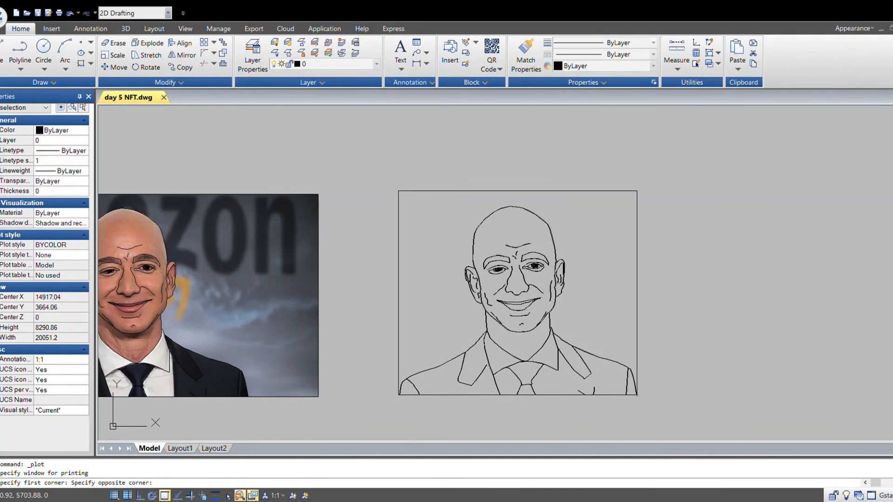
click(311, 417)
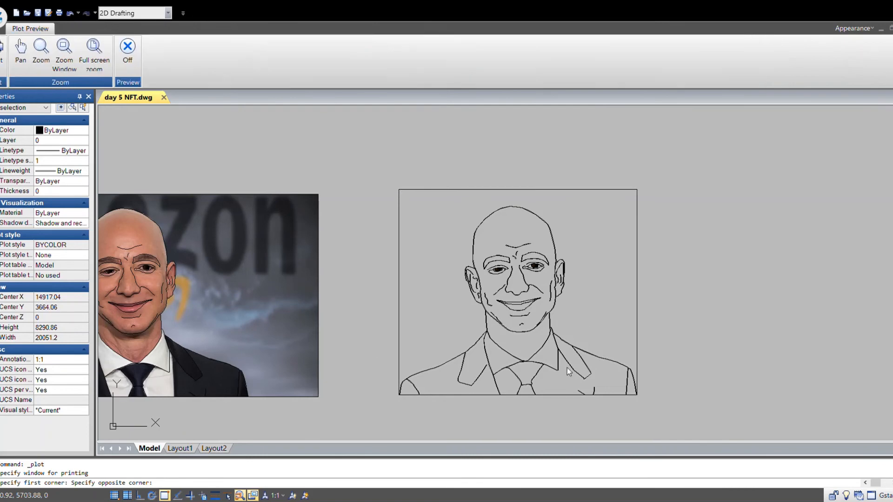
click(134, 53)
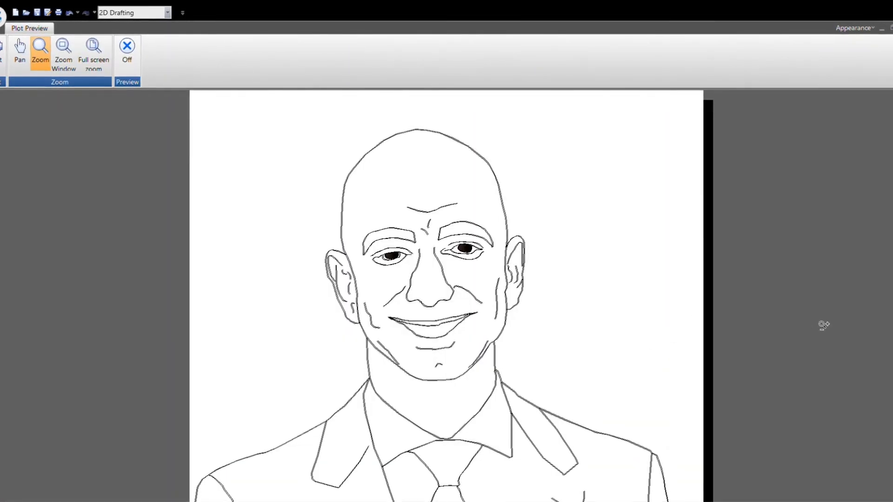
- Zoom in and out of the plot preview to inspect the line quality, then close the preview
scroll(454, 281, up, 6)
scroll(517, 305, down, 3)
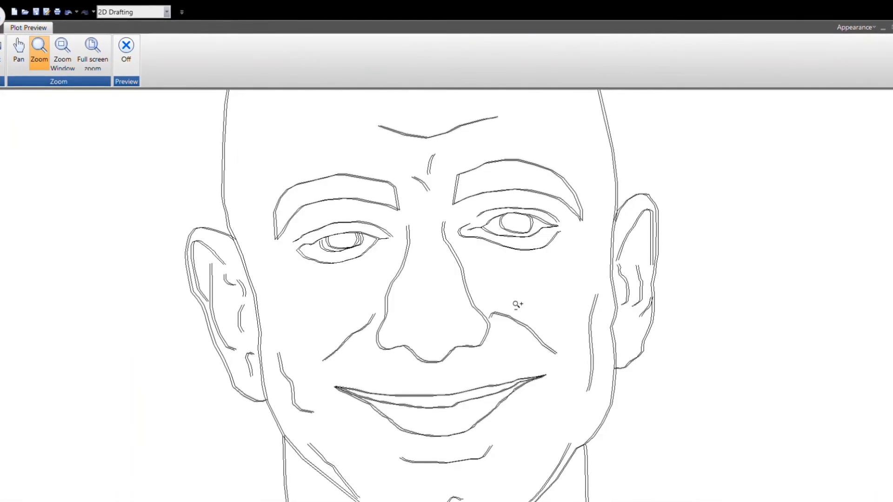
middle_drag(244, 262, 323, 301)
scroll(323, 301, up, 4)
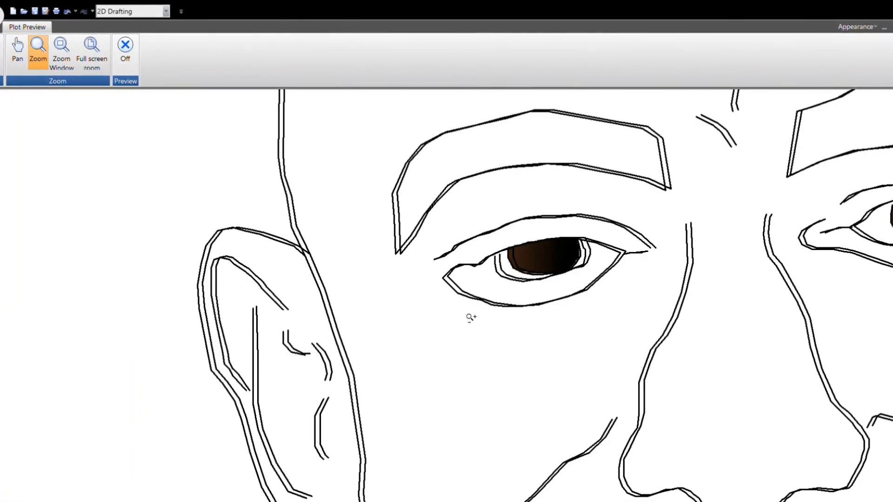
scroll(454, 305, down, 7)
scroll(443, 303, up, 9)
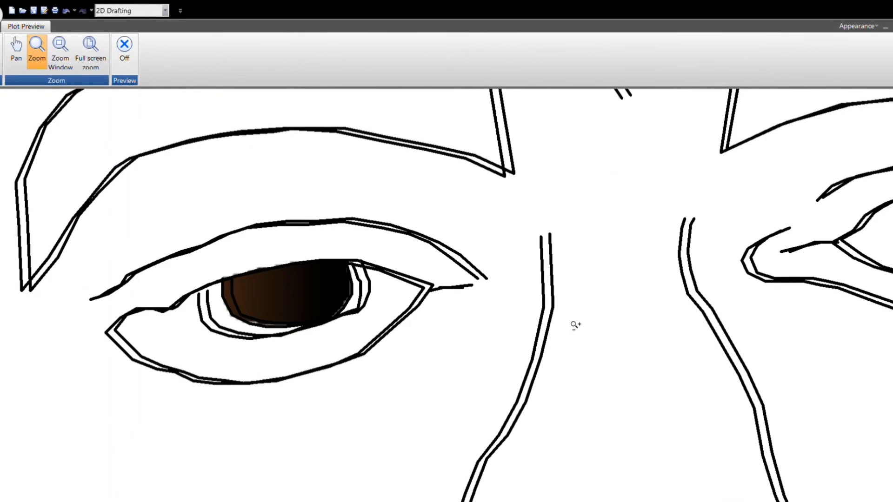
scroll(472, 312, down, 8)
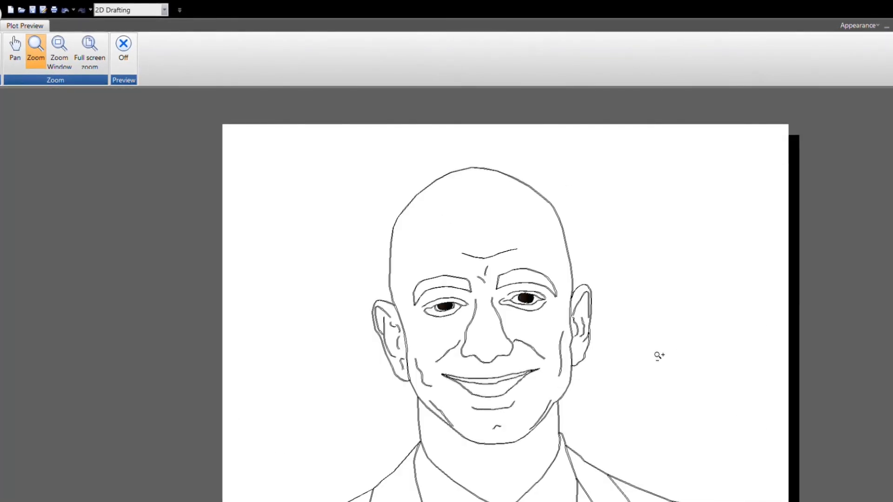
middle_drag(666, 392, 660, 359)
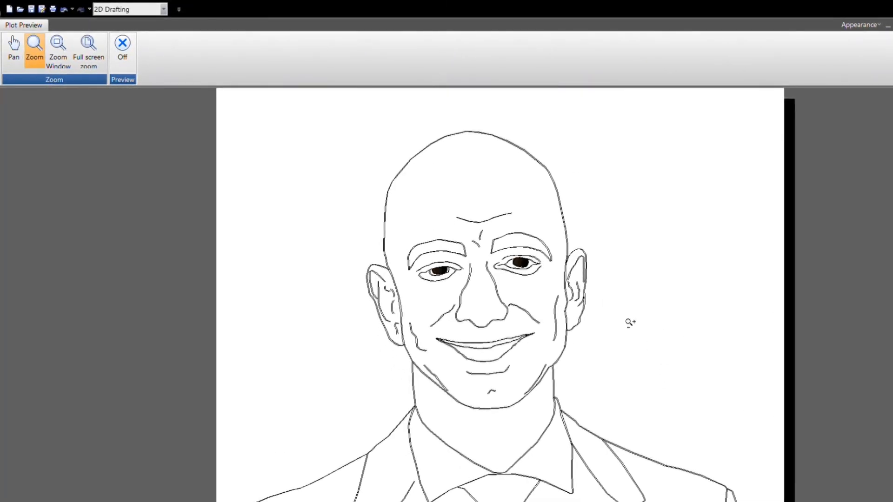
scroll(630, 322, down, 2)
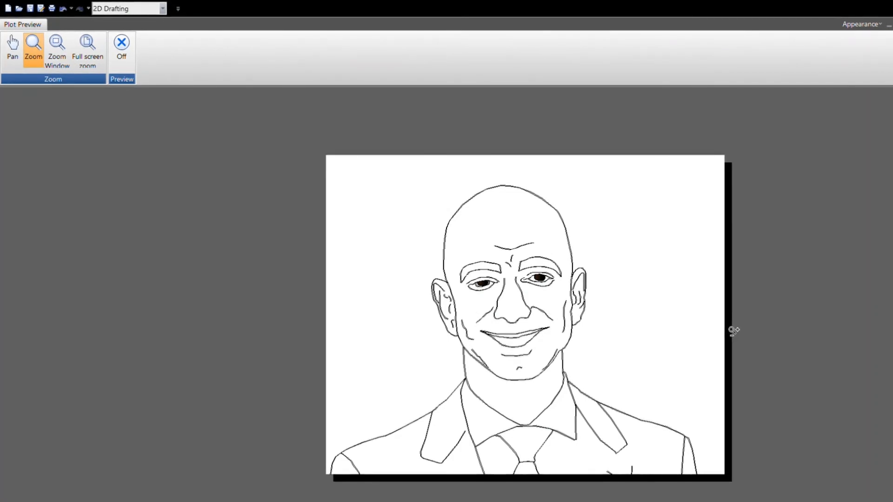
scroll(473, 191, up, 6)
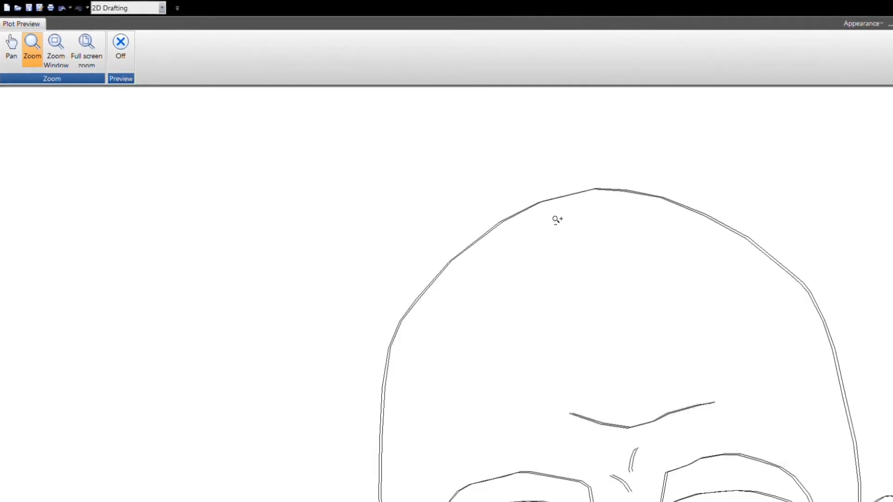
scroll(624, 196, up, 5)
scroll(516, 231, down, 8)
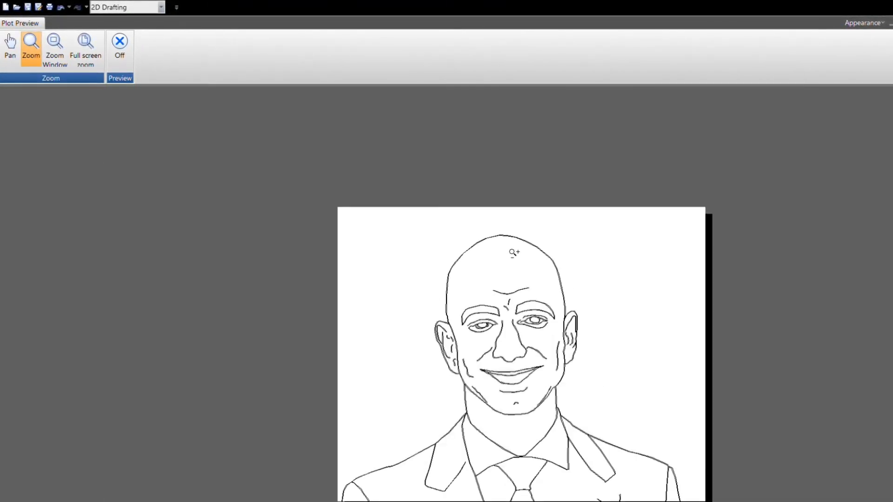
scroll(558, 389, up, 6)
scroll(385, 303, down, 5)
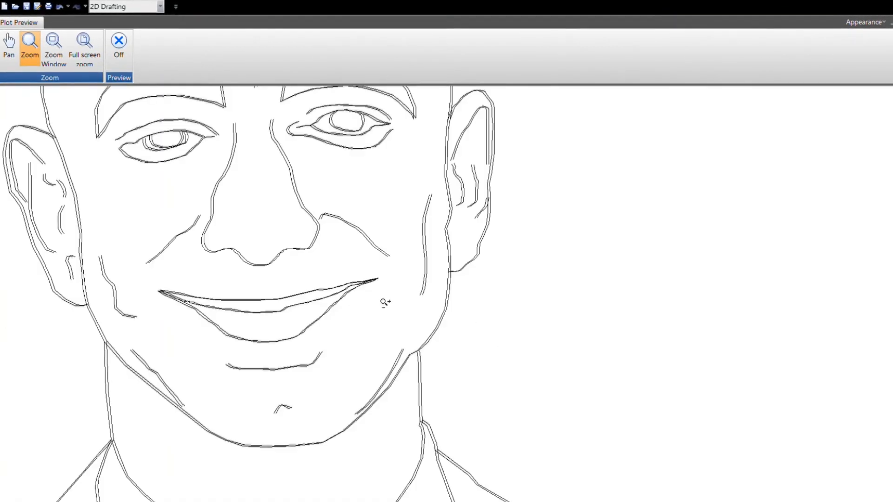
scroll(289, 313, up, 5)
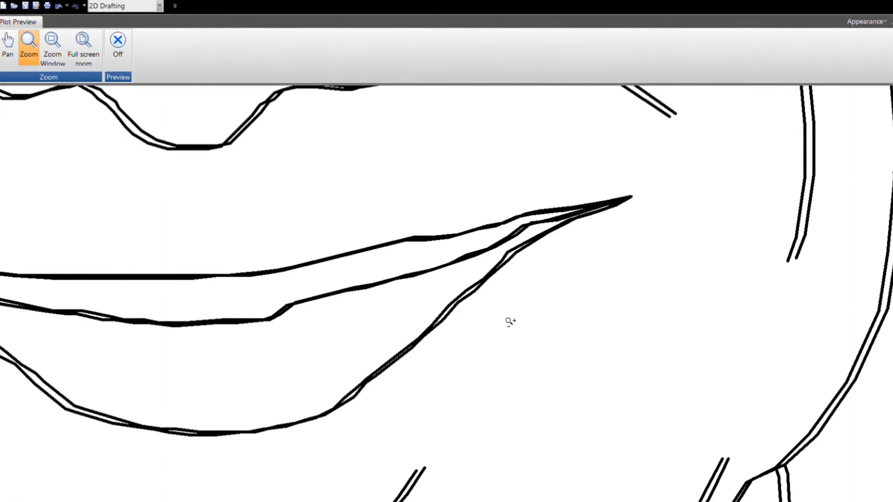
scroll(508, 321, down, 5)
scroll(401, 237, up, 4)
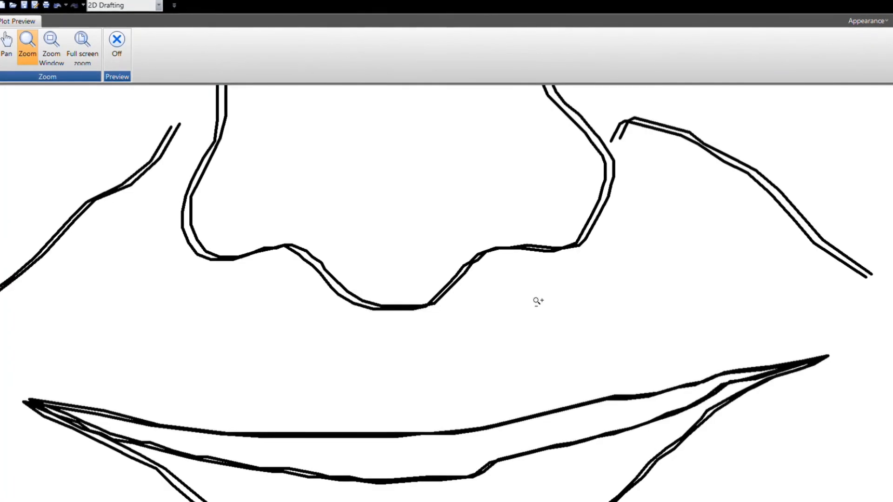
scroll(511, 312, down, 8)
scroll(460, 320, up, 2)
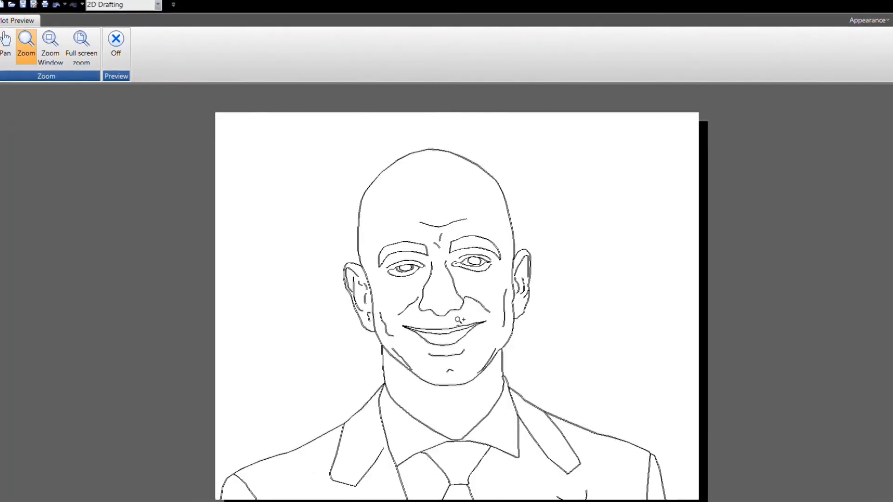
middle_drag(504, 351, 509, 334)
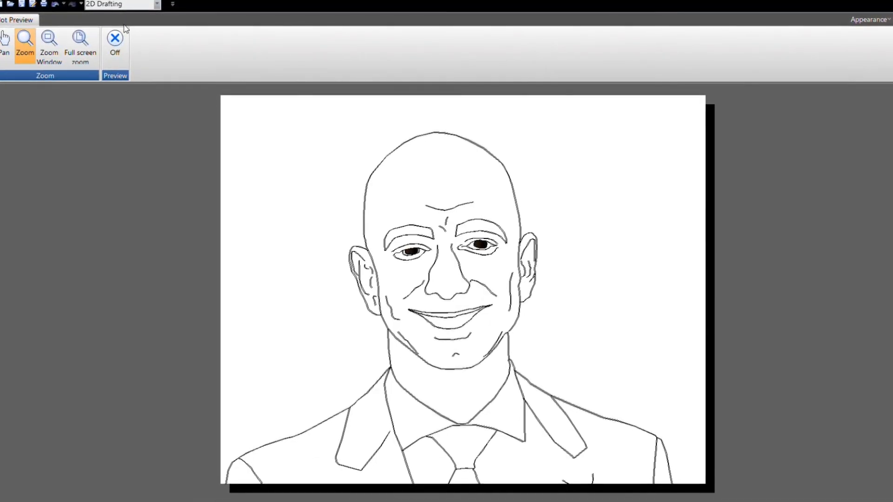
click(124, 46)
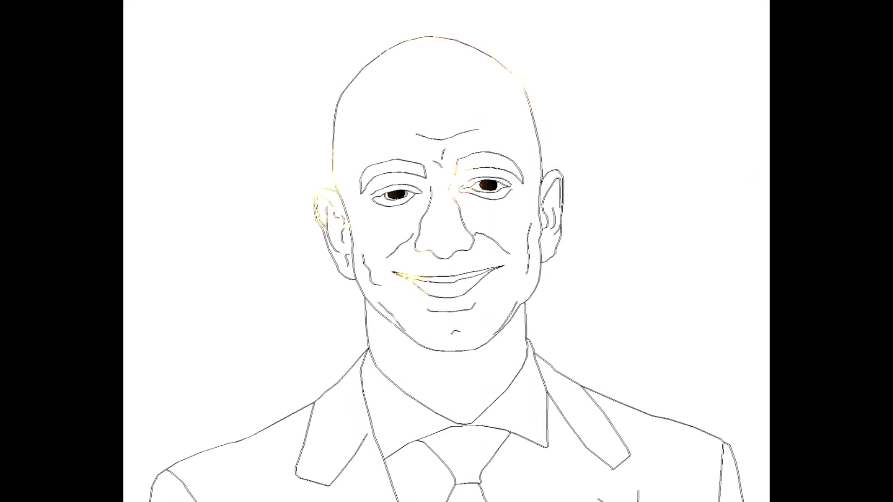